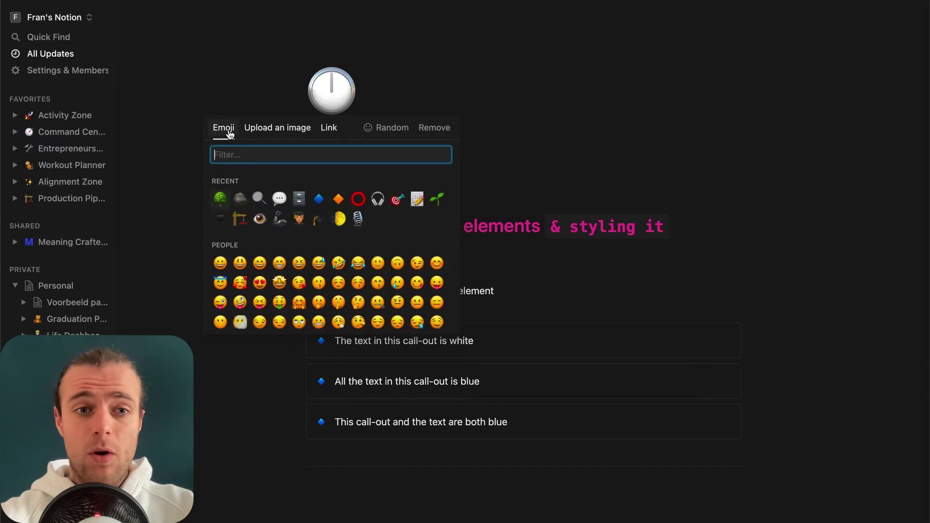
Set the star-struck emoji as the page icon and add the "Tutorial" clipboard photo, found on Unsplash with "tutorial", as the cover
click(279, 283)
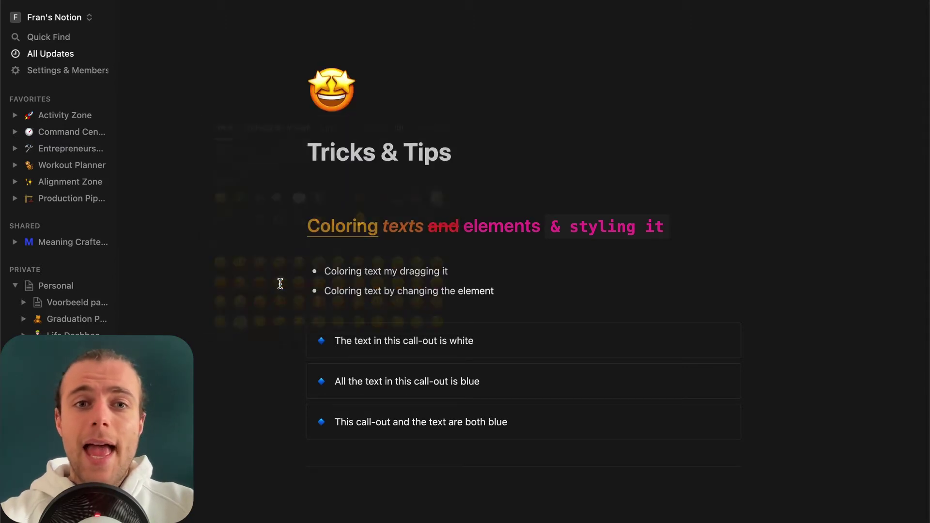
click(341, 127)
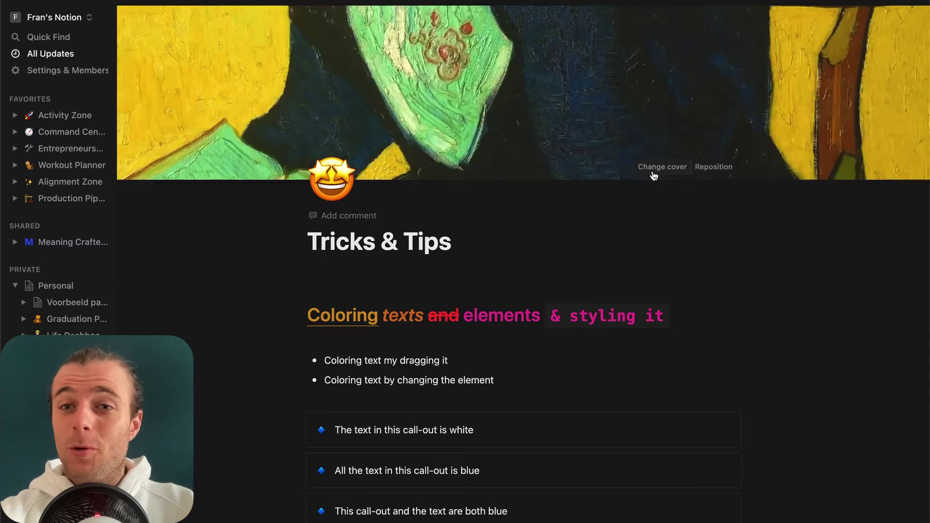
click(654, 168)
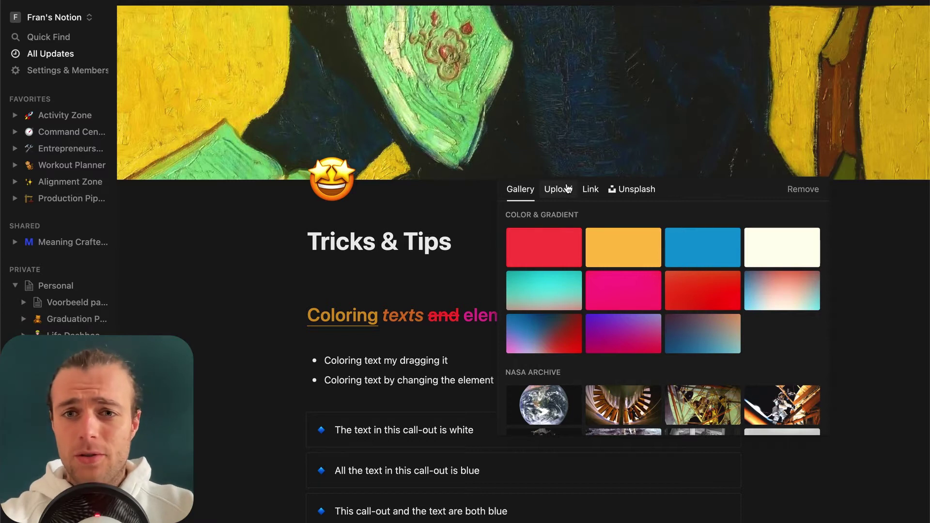
click(634, 192)
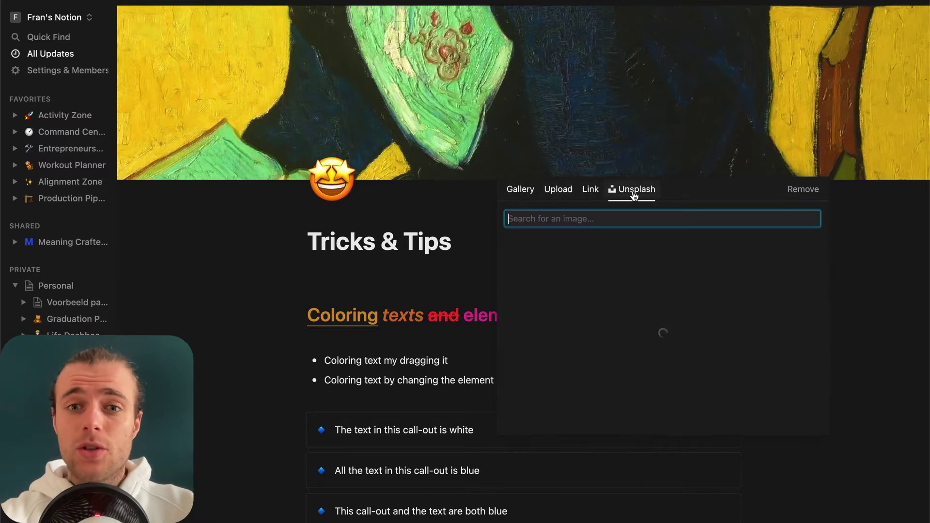
text(tutorial)
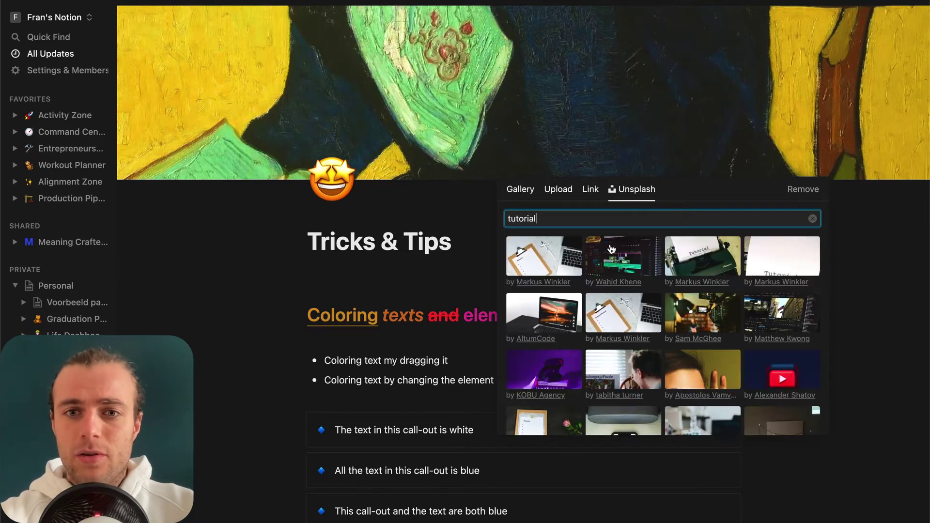
click(544, 262)
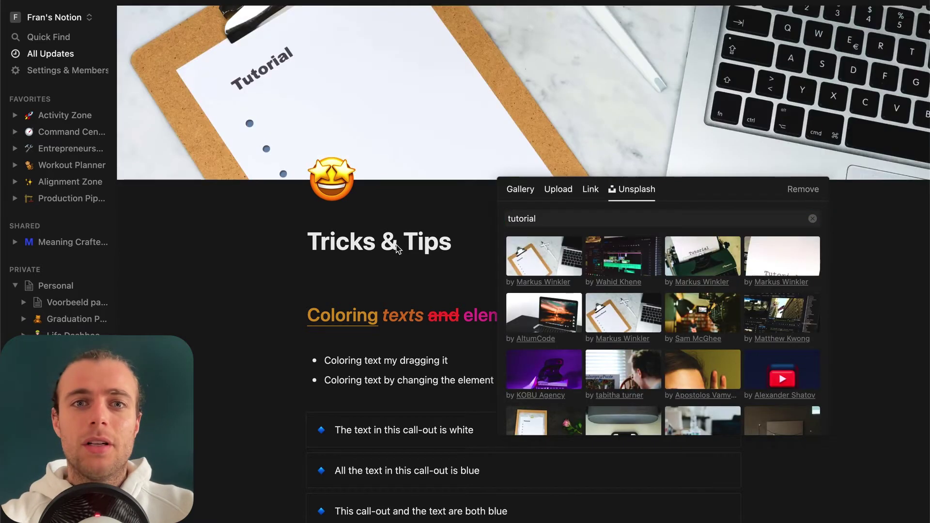
Reposition the cover photo slightly lower and save its position
click(438, 69)
click(710, 165)
drag(780, 61, 801, 114)
click(822, 272)
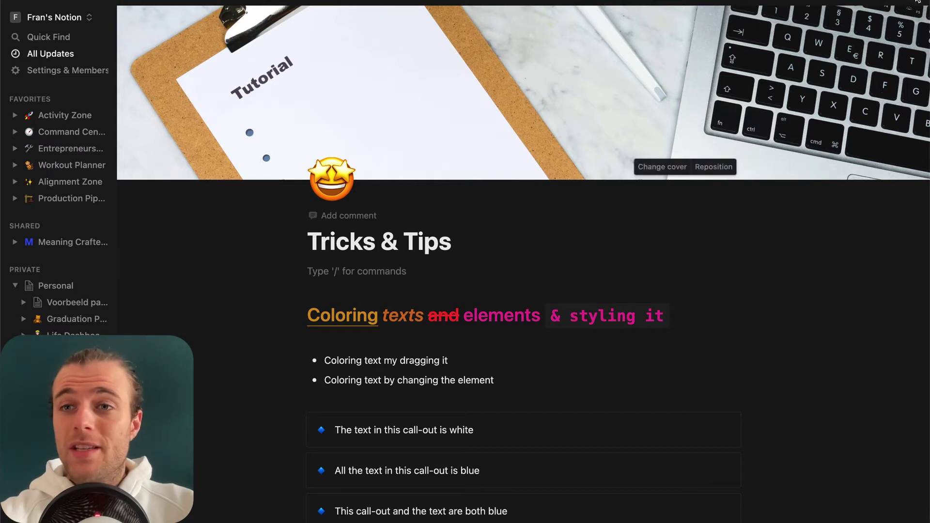
Turn on small text and full width for the Tricks & Tips page
click(917, 2)
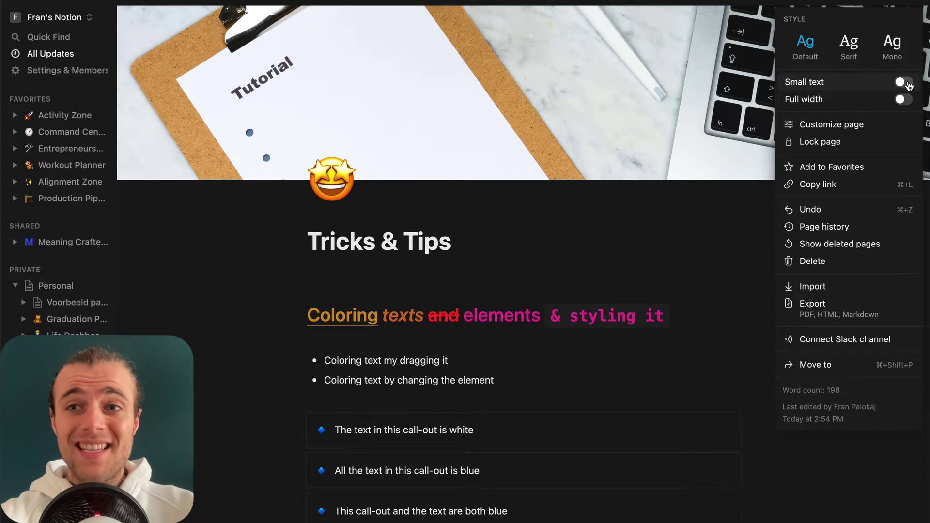
click(906, 83)
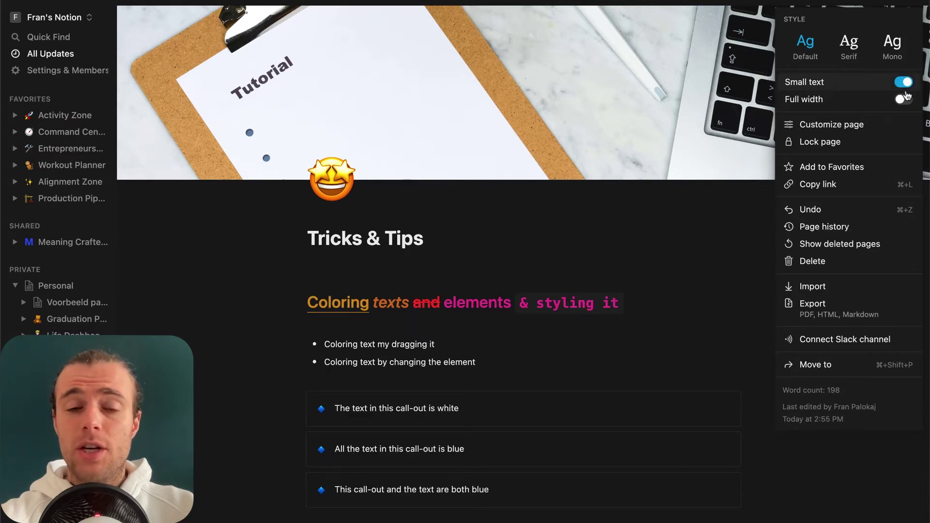
click(904, 100)
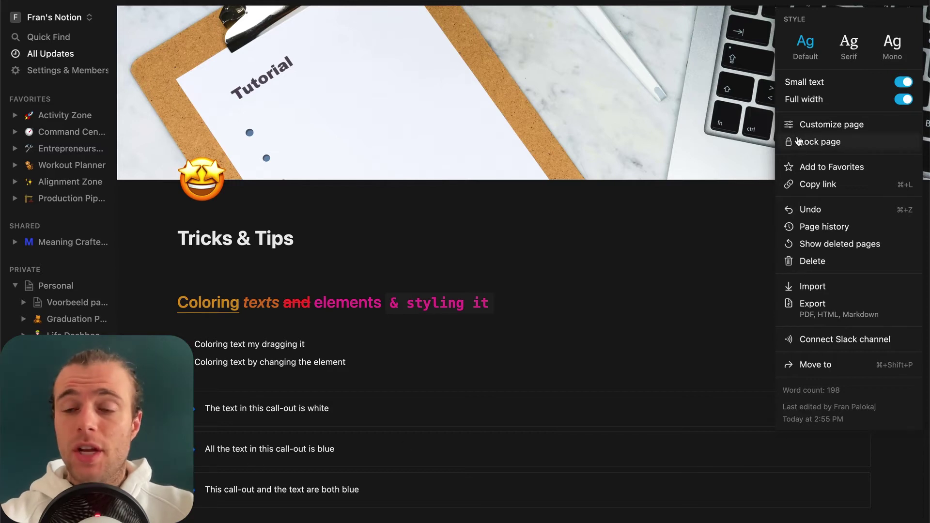
Try the Serif and Mono font styles on the page and return it to Default
click(856, 50)
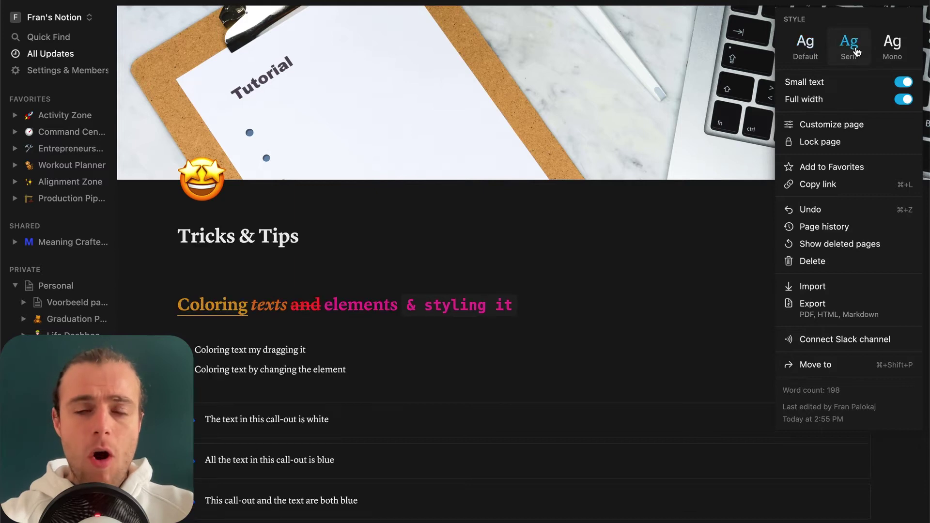
click(894, 52)
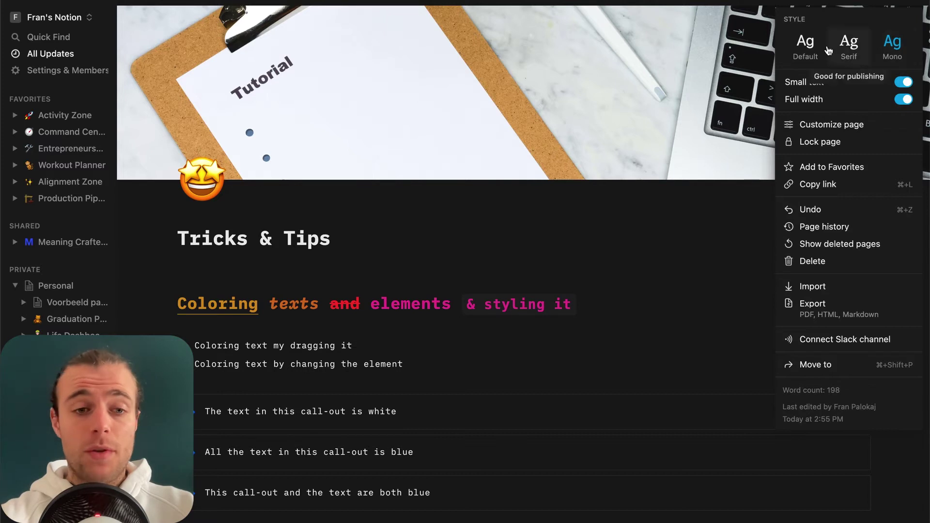
click(811, 50)
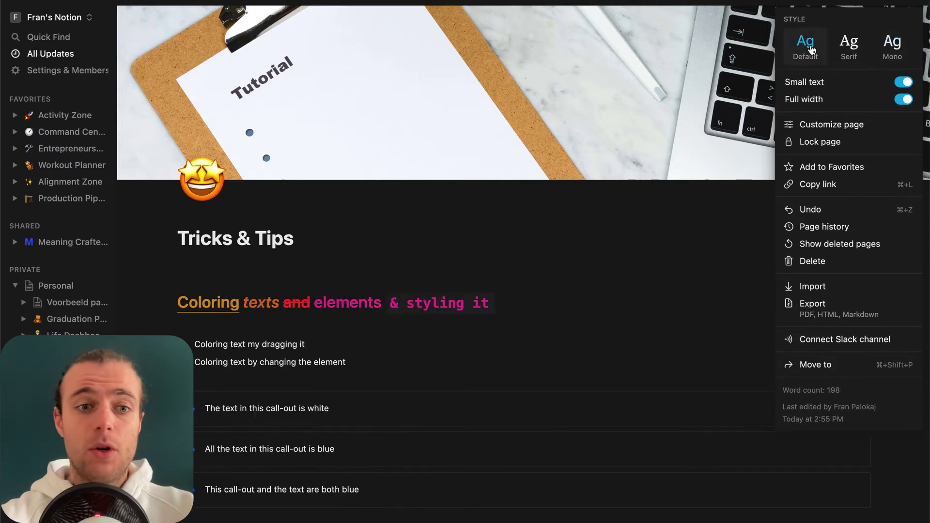
Turn off small text and full width for the page
click(906, 83)
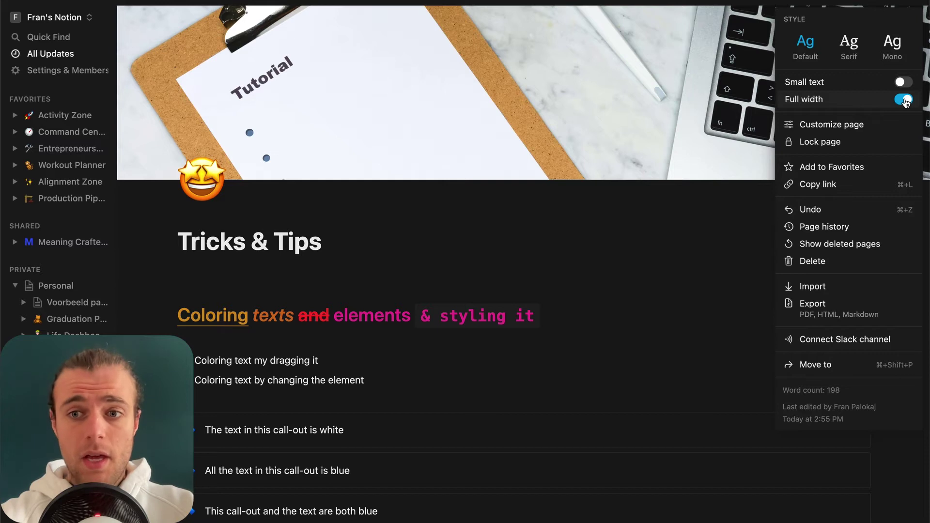
click(904, 100)
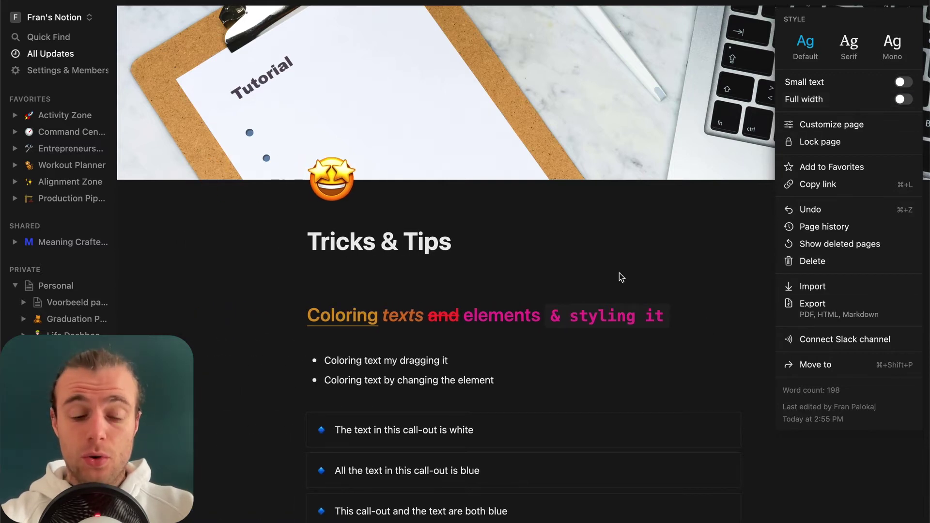
click(562, 234)
Color the words "my dragging it" in the first bullet blue
scroll(564, 234, down, 4)
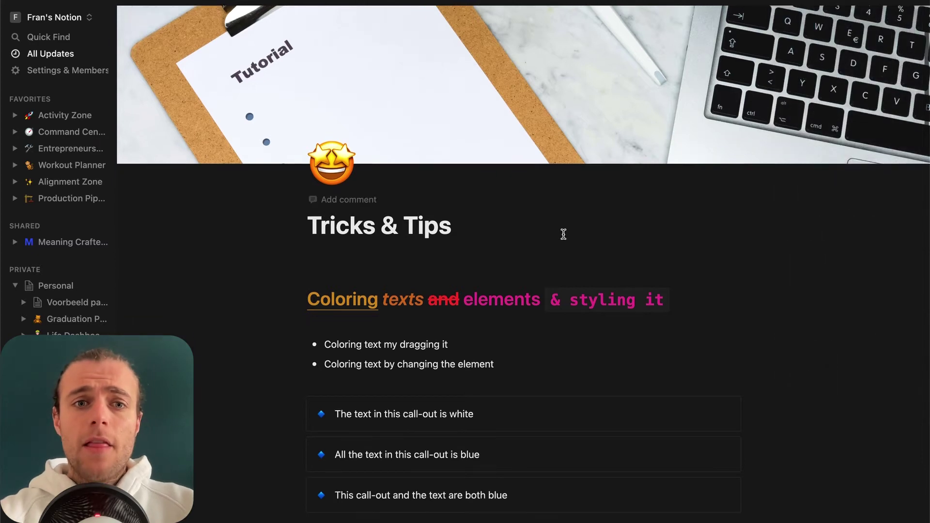
scroll(564, 235, down, 3)
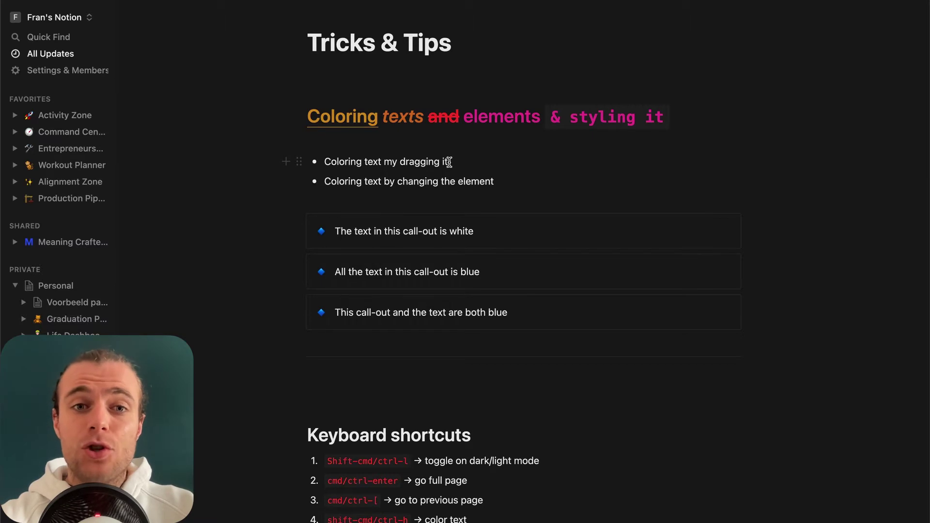
drag(449, 162, 387, 162)
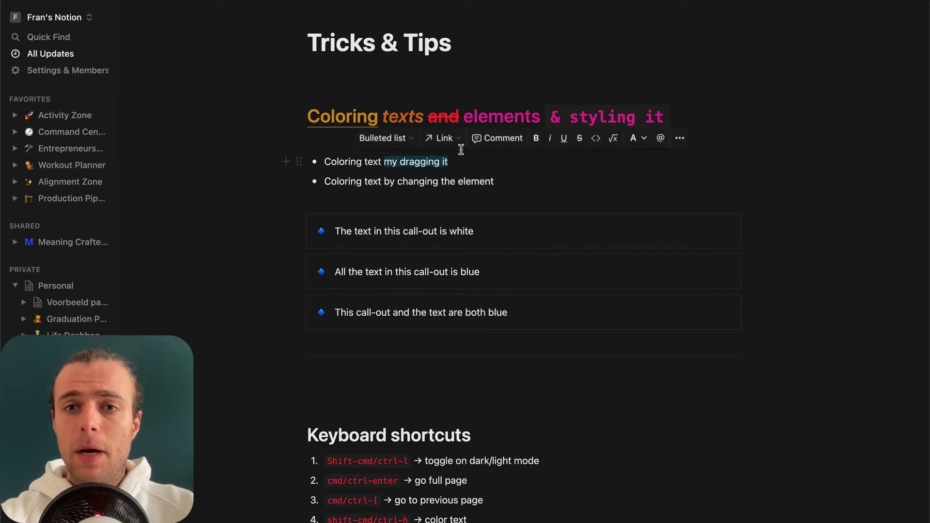
click(638, 139)
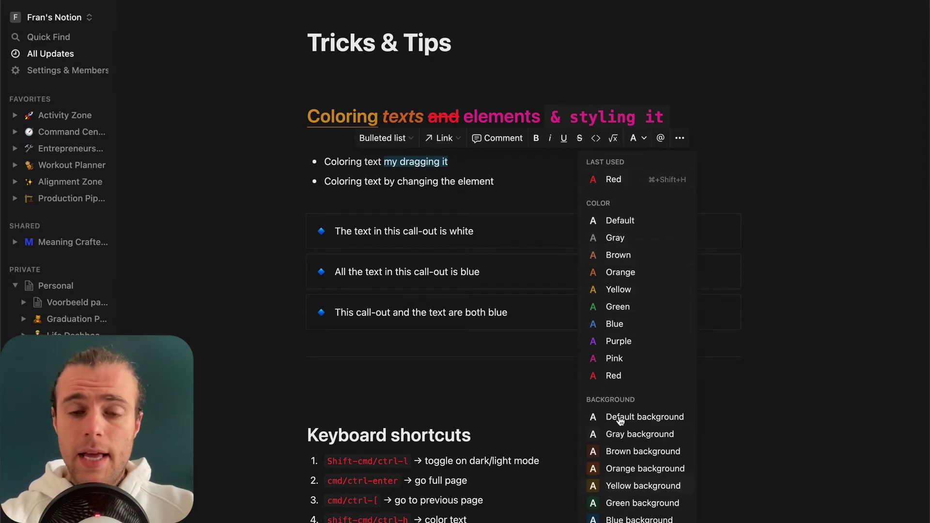
click(616, 323)
click(475, 162)
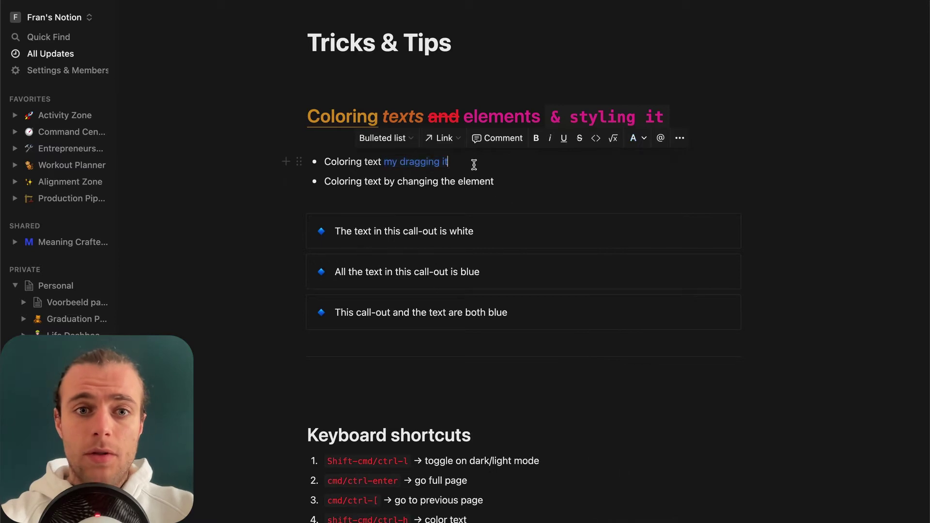
Give the words "Coloring text" in the first bullet a blue background
drag(382, 162, 323, 161)
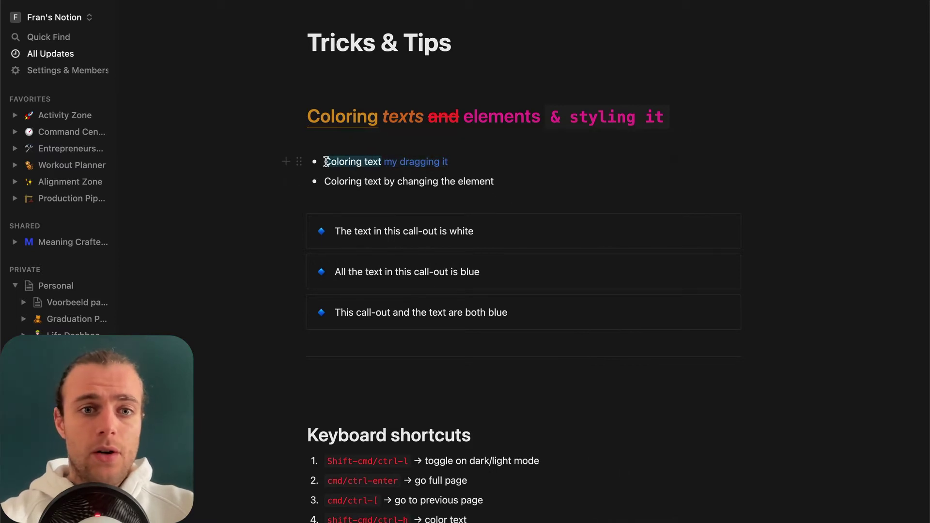
click(584, 139)
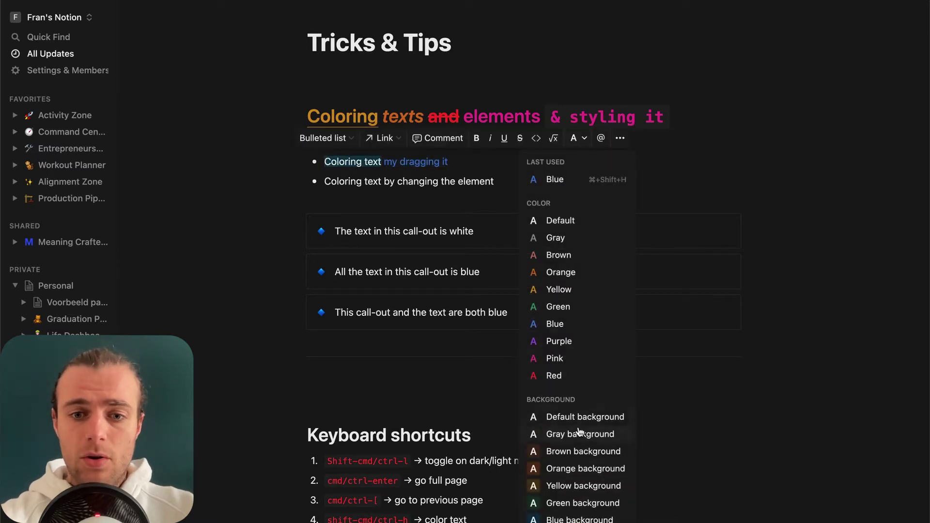
click(557, 519)
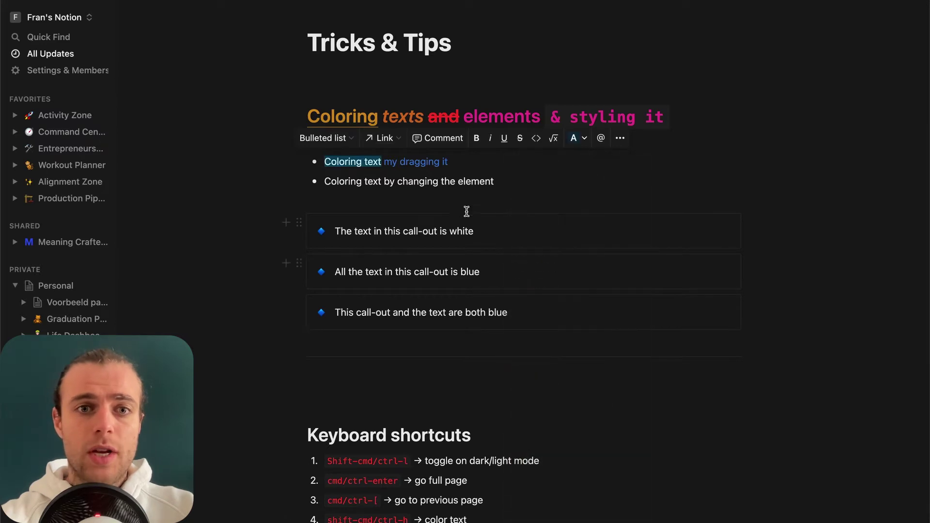
click(483, 162)
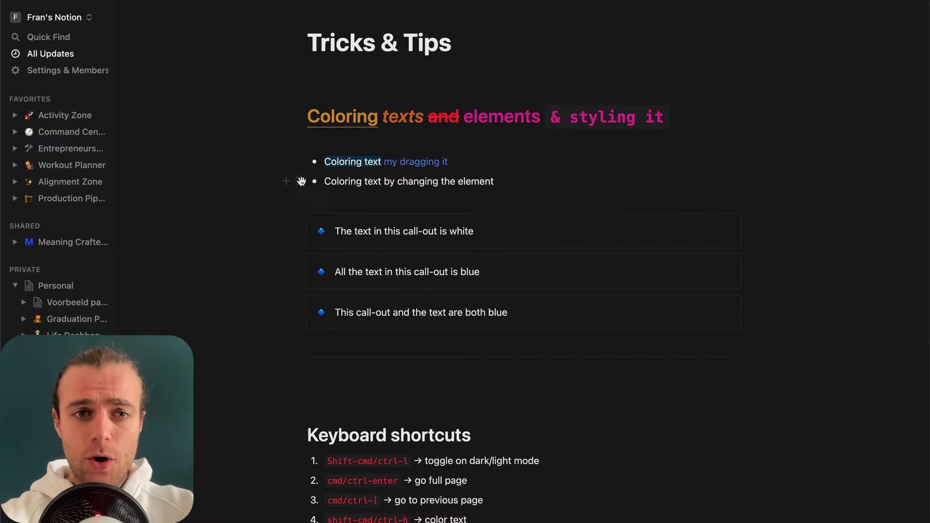
Color the entire second bullet block blue and append ", whenever I type a new bit of text" to it
click(300, 184)
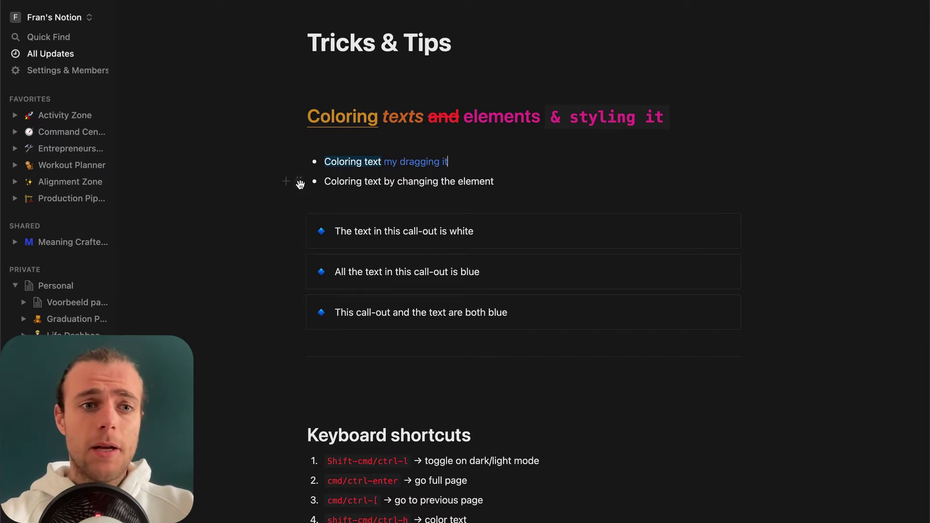
mouse_move(226, 254)
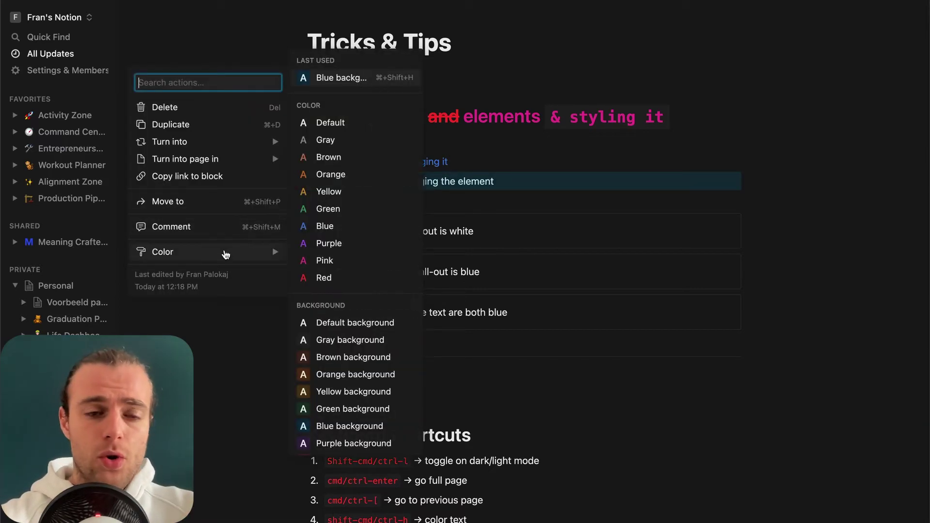
click(355, 227)
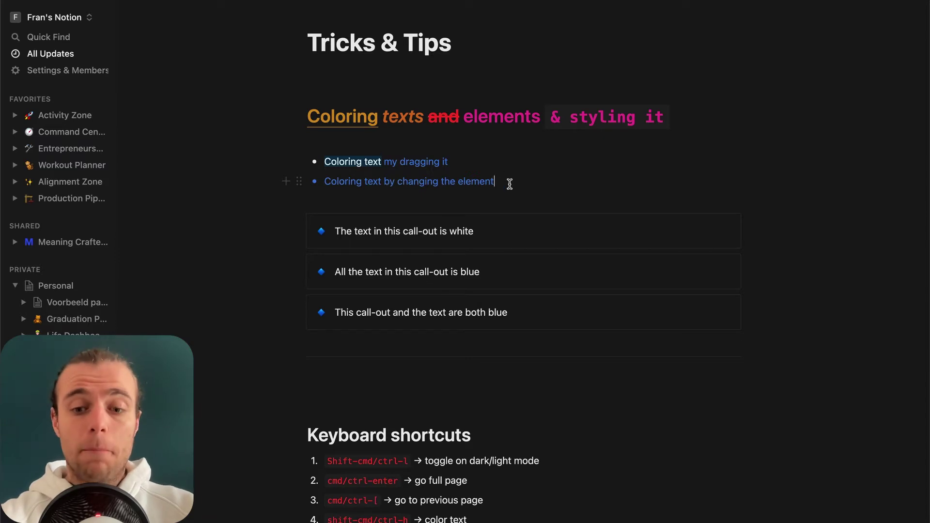
text(, whenever )
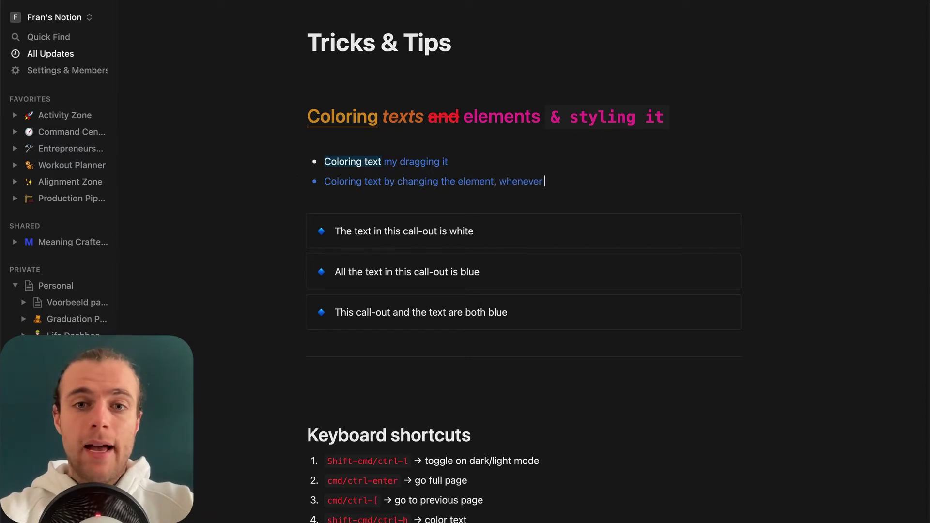
text(I type a new bit of text)
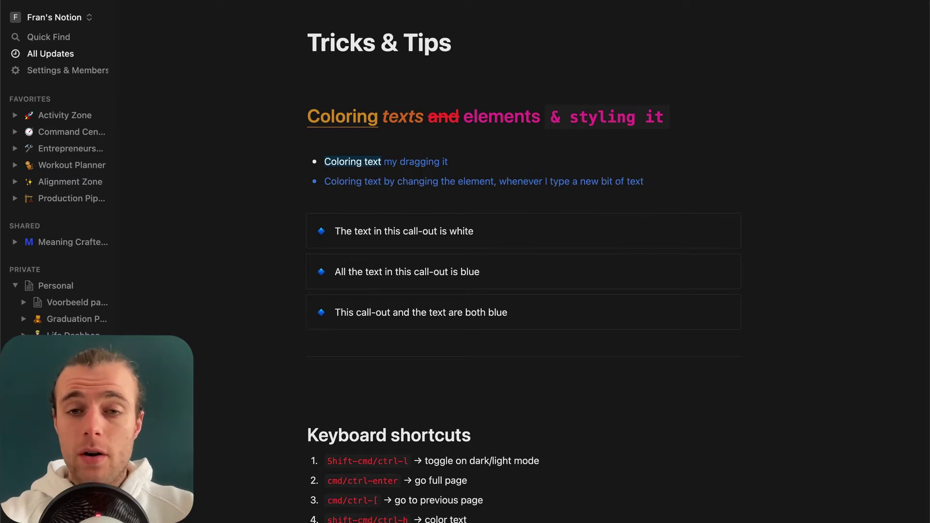
Color the words "whenever I type a new bit of text" in the second bullet orange
drag(640, 184, 500, 182)
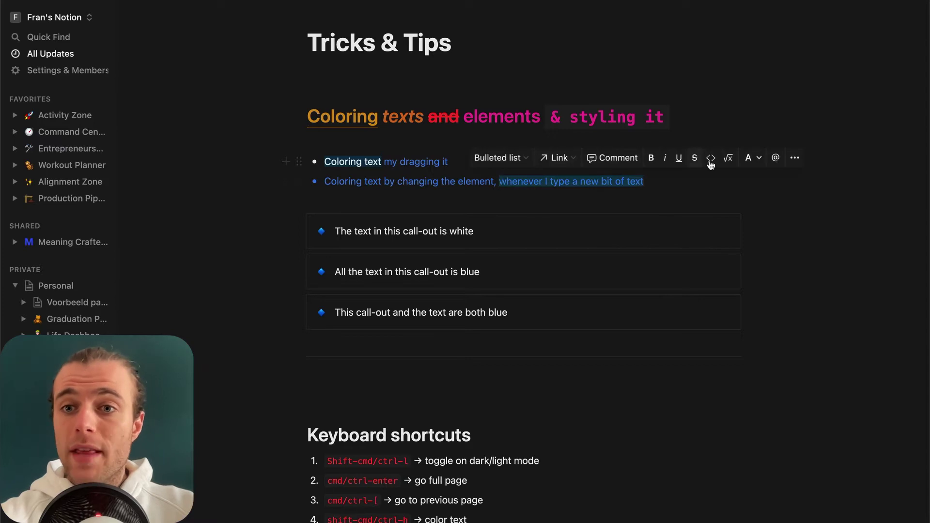
click(750, 158)
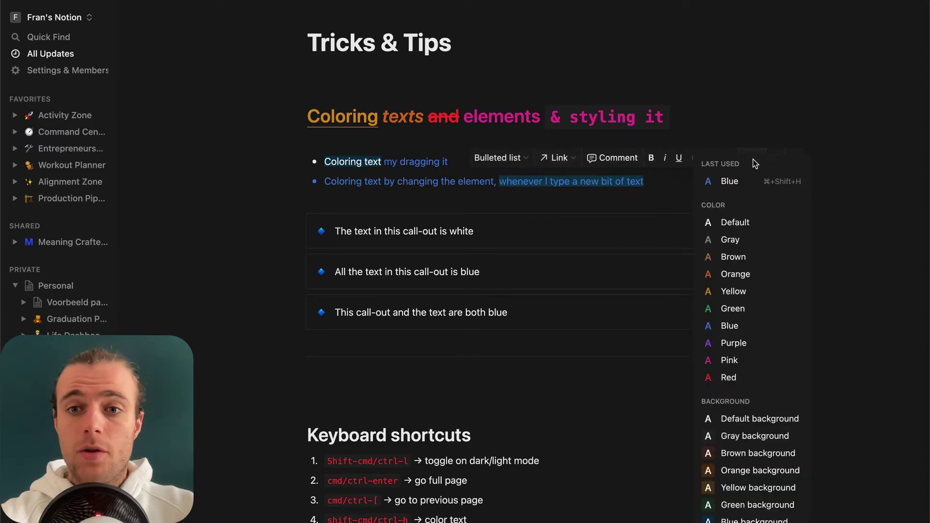
click(754, 276)
click(492, 183)
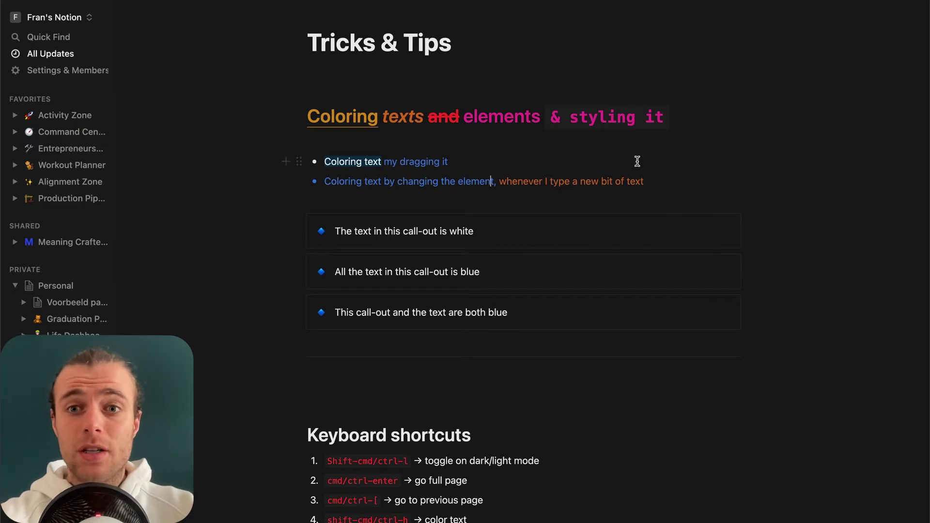
Reset the words "whenever I type a new bit of text" in the second bullet to the Default color
drag(644, 183, 499, 183)
click(637, 192)
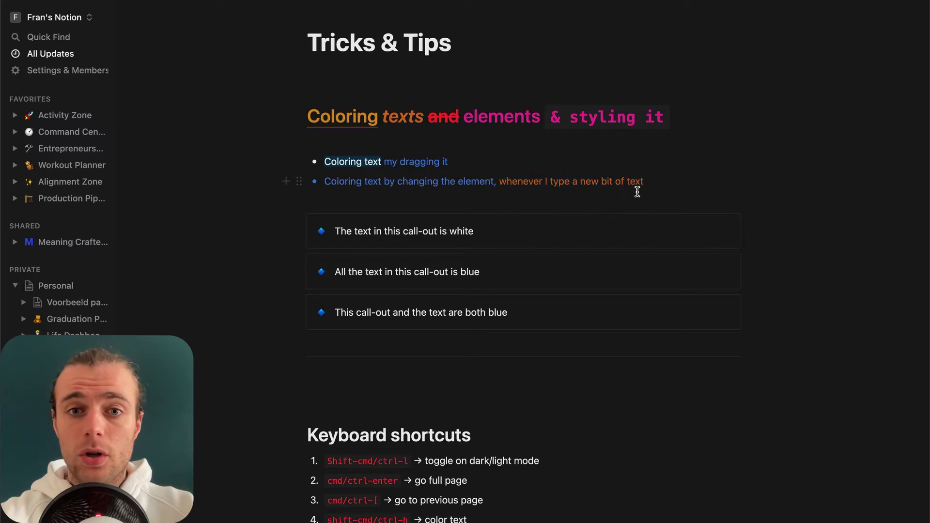
shift+click(501, 183)
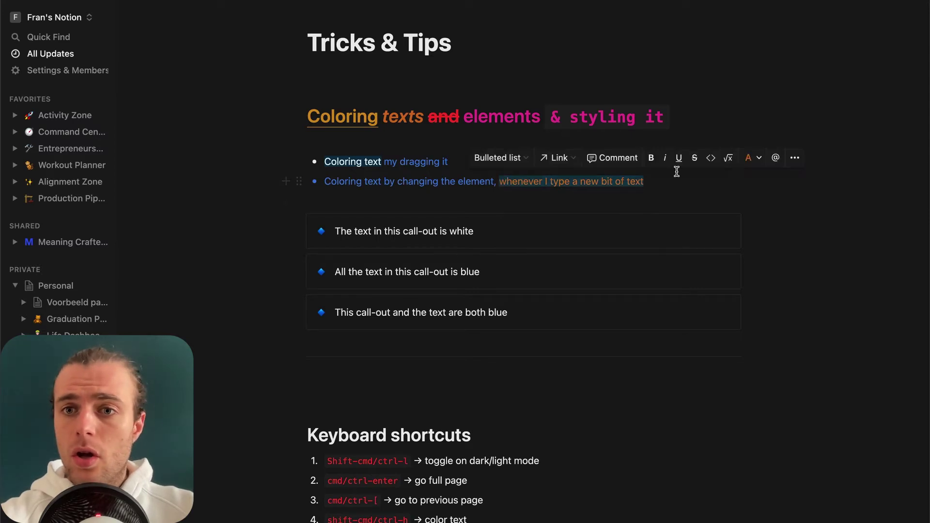
click(757, 159)
click(741, 220)
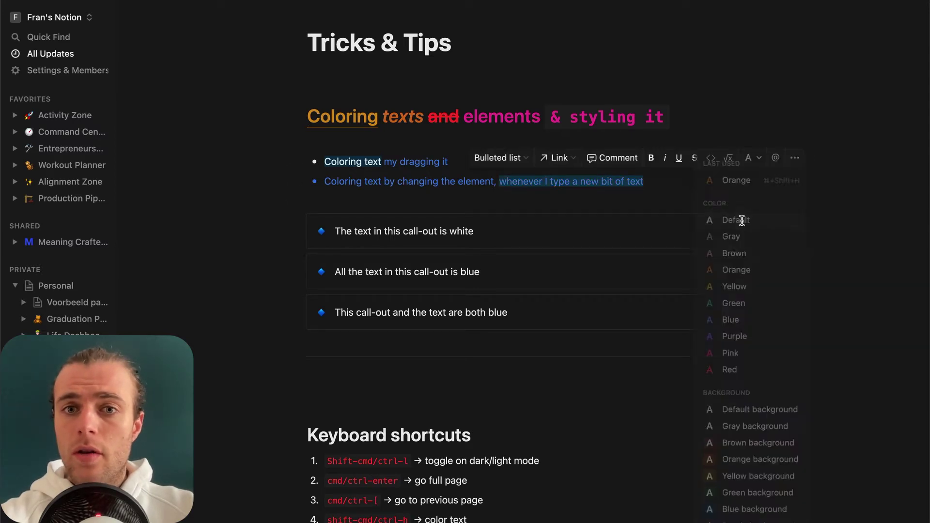
Insert an empty callout beneath a new bullet under the second bullet, and delete that callout
click(692, 179)
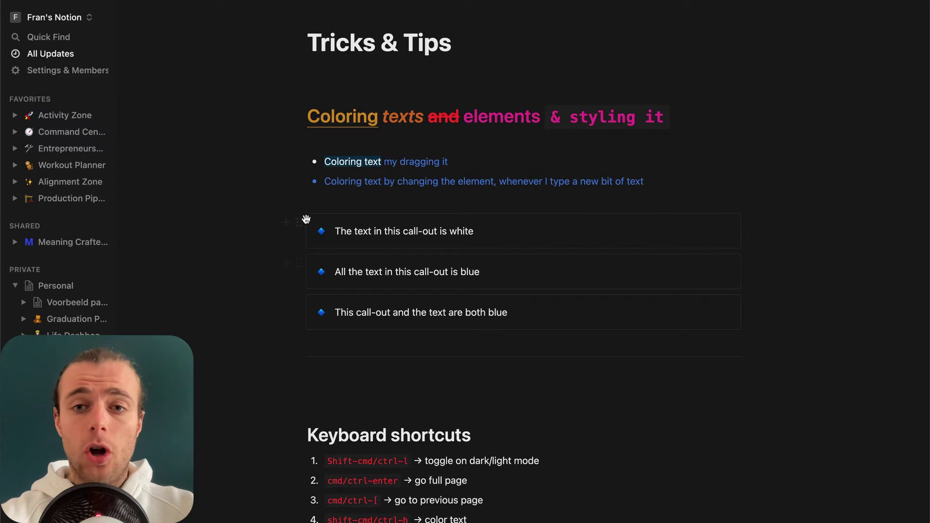
key(Return)
text(/call)
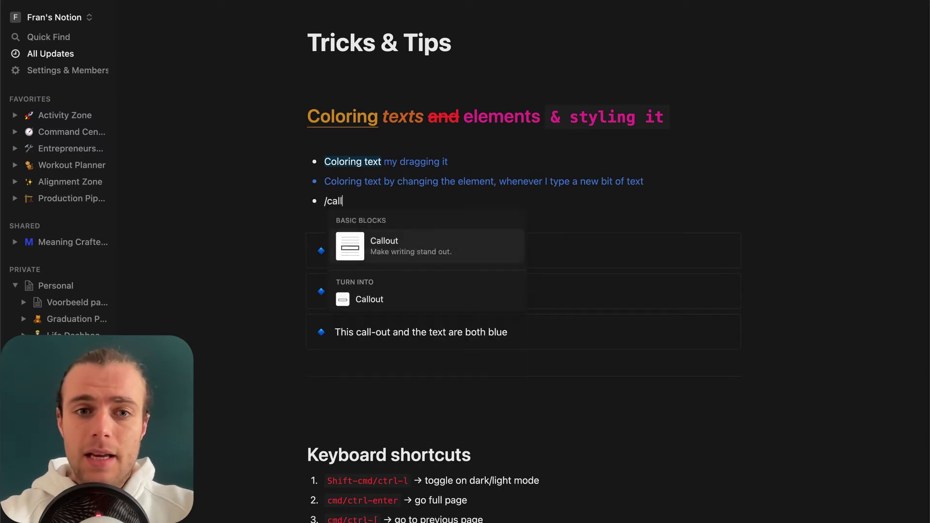
click(393, 250)
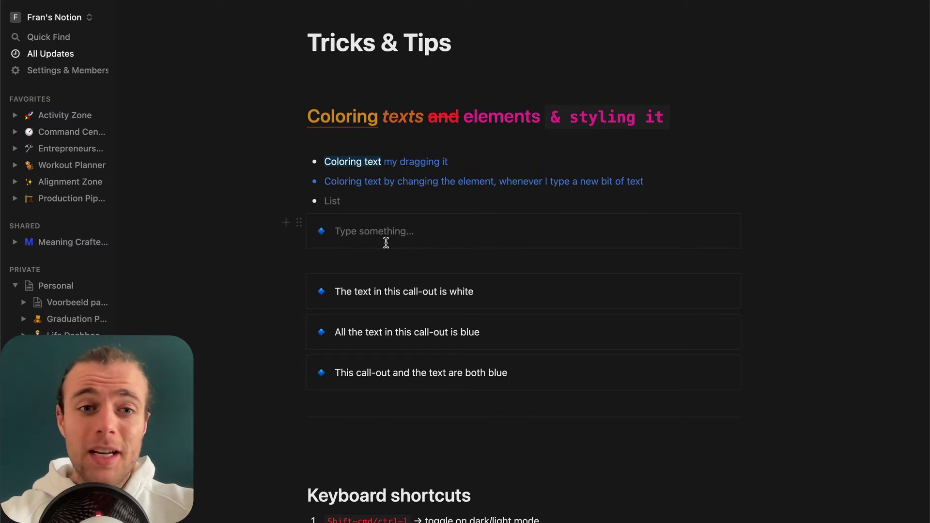
click(299, 223)
click(214, 153)
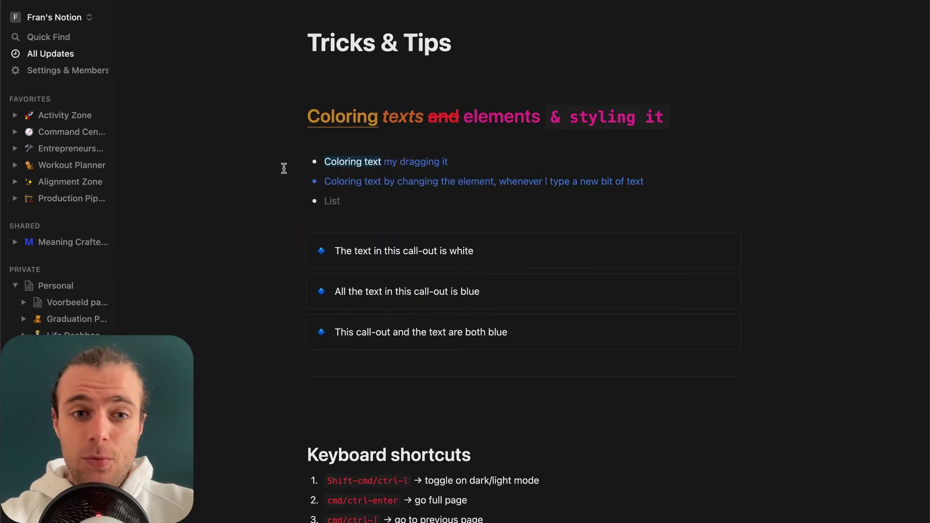
Color the entire first callout block, "The text in this call-out is white", blue
click(301, 244)
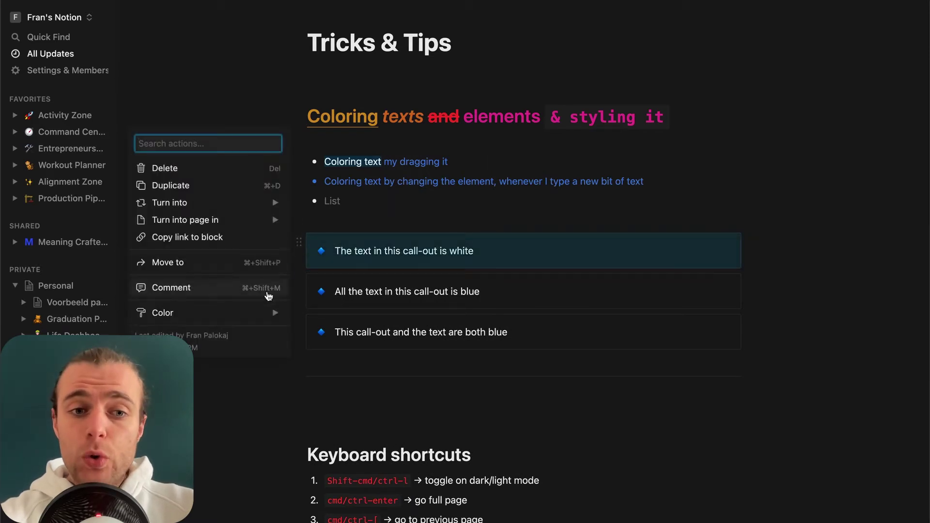
mouse_move(267, 318)
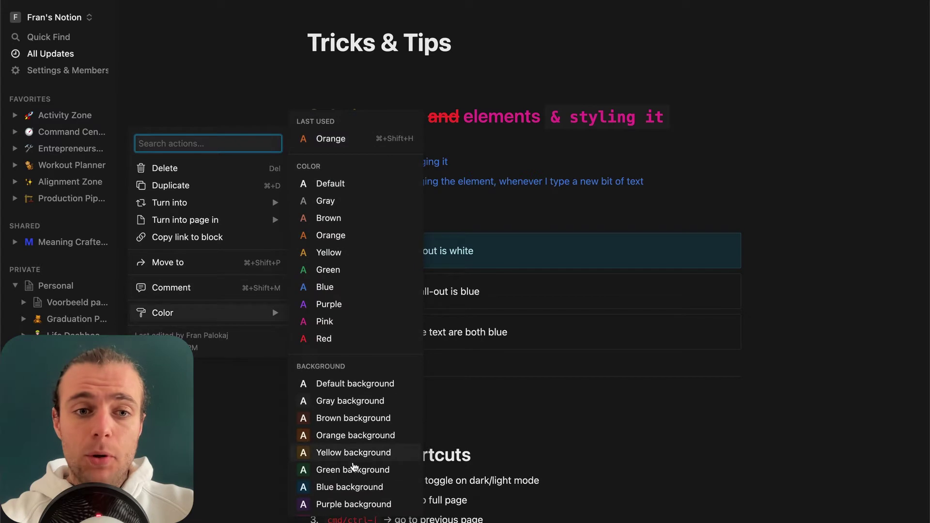
click(350, 288)
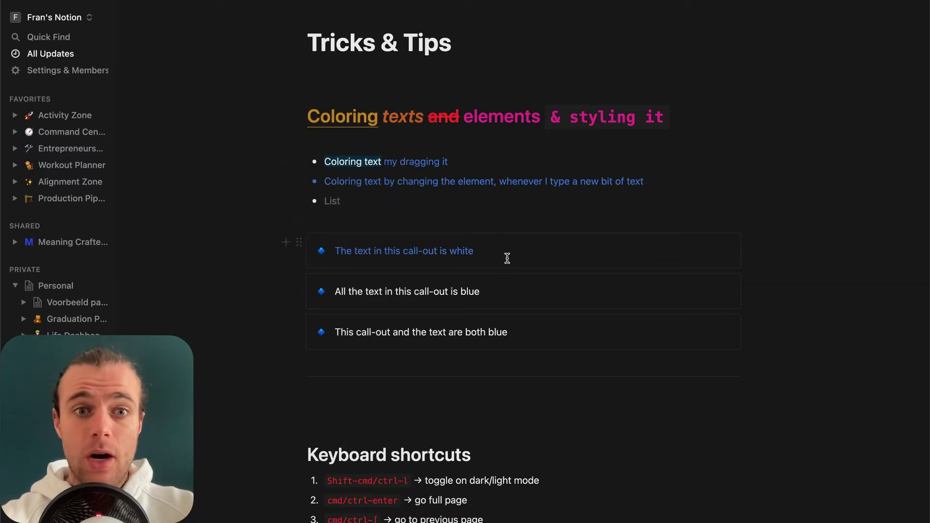
Insert a toggle list block titled "A toggle" above the first callout
click(370, 220)
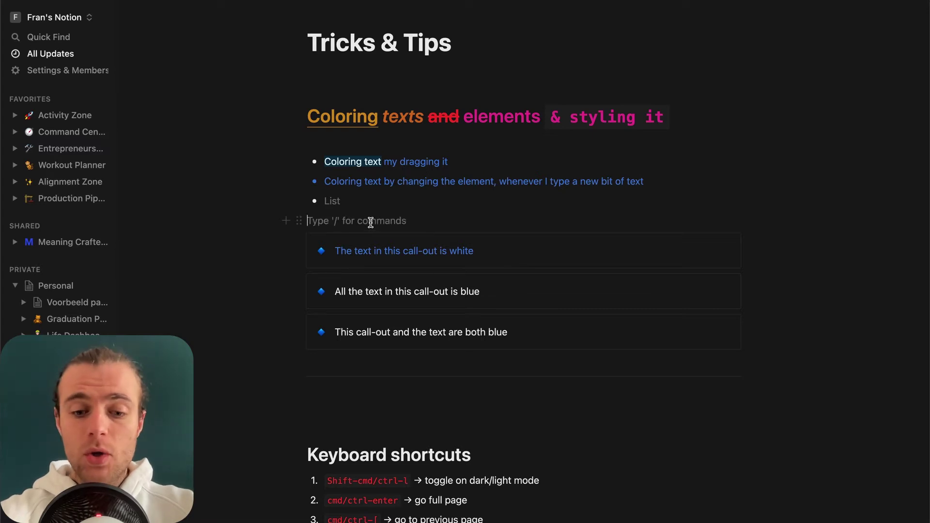
key(Return)
text(/toggle)
key(Return)
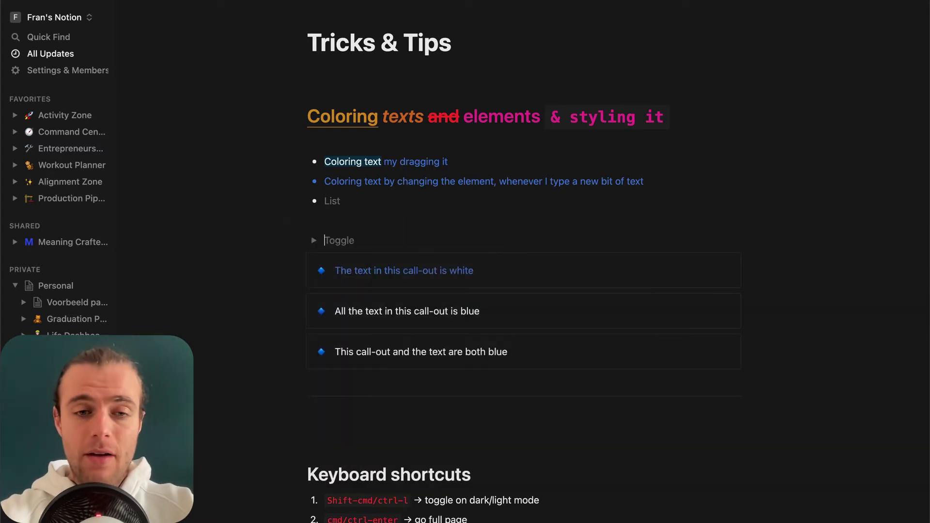
text(A toggle)
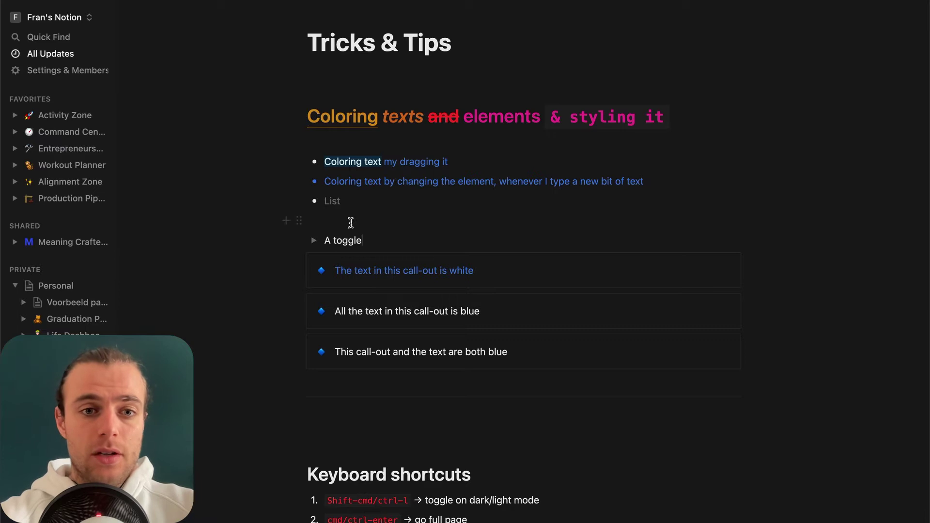
Expand the toggle and add two bullets inside it, "In there" and "some more"
click(313, 241)
click(356, 261)
text(- )
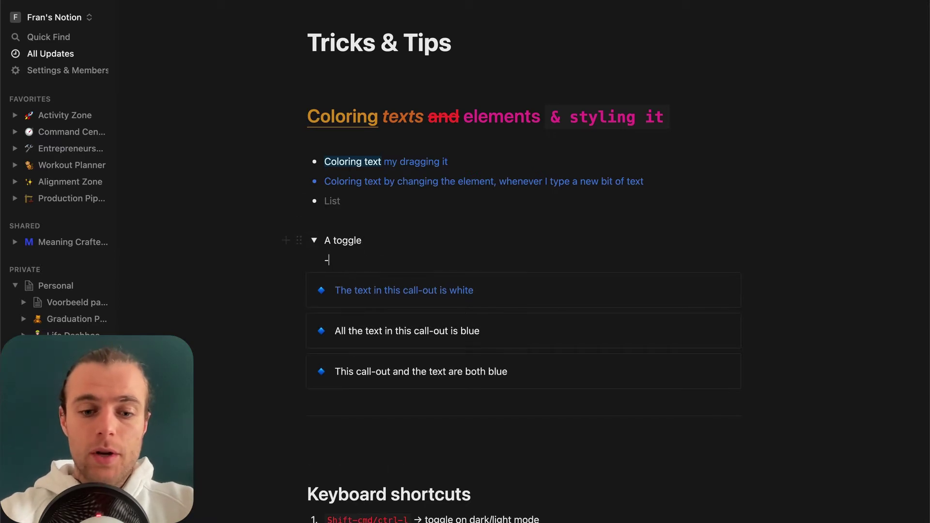
text(In there)
key(Return)
text(come more)
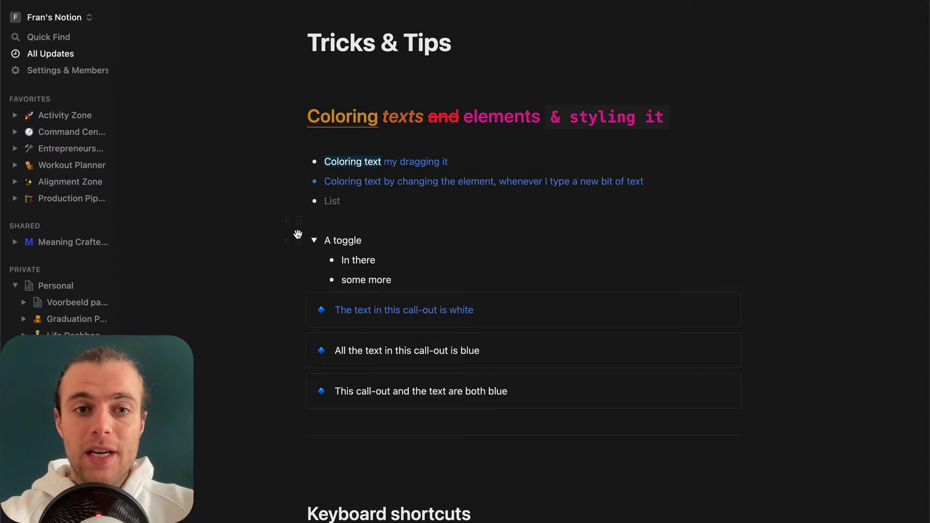
Color the entire toggle block, including its nested bullets, purple
click(304, 245)
mouse_move(216, 317)
click(347, 305)
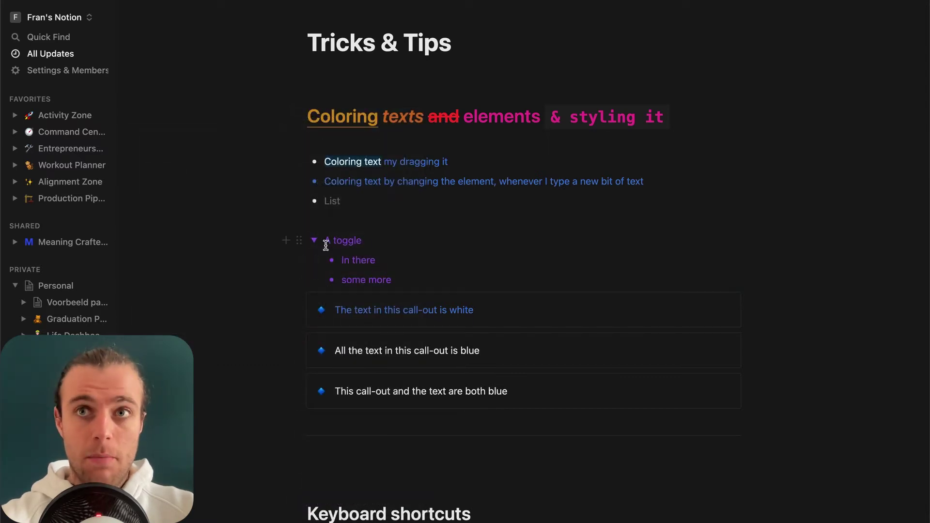
Undo the toggle's purple color and delete the whole toggle block
key(super+z)
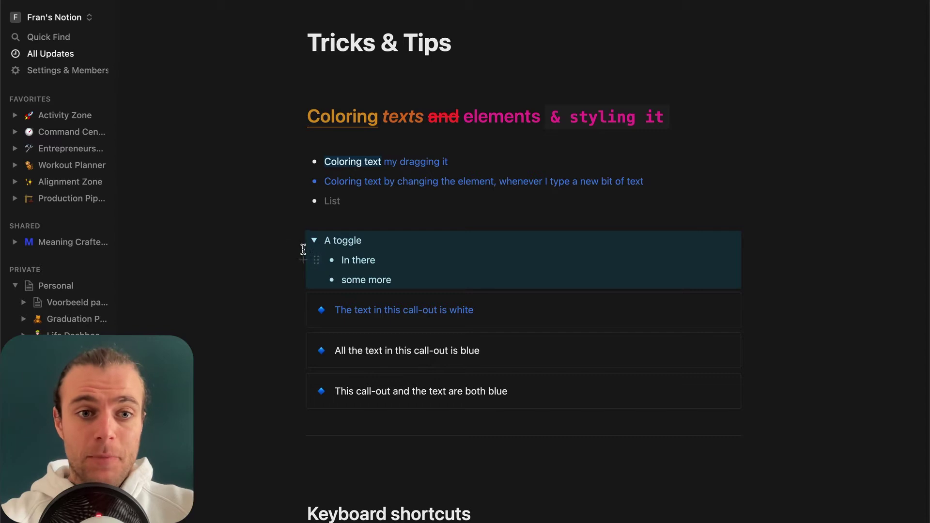
click(299, 241)
click(224, 173)
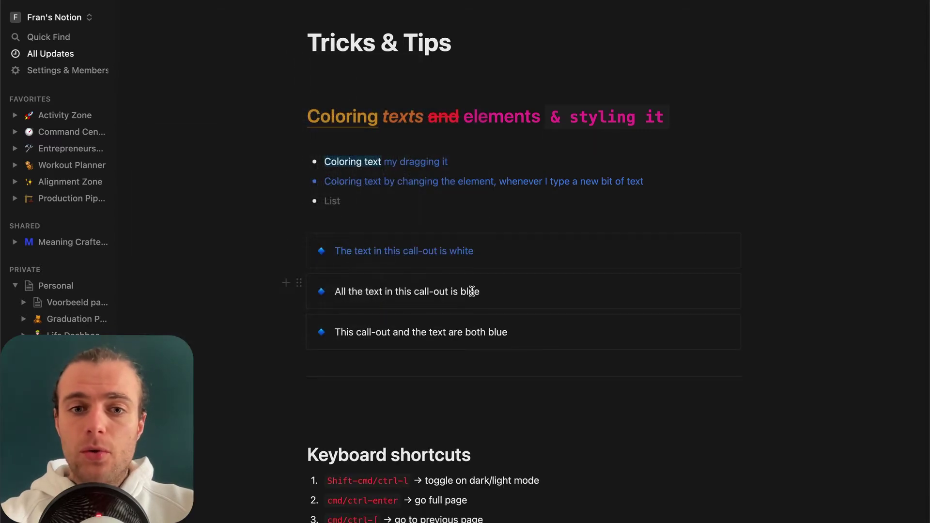
Color only the words "this call-out is blue" in the second callout orange
drag(484, 292, 397, 293)
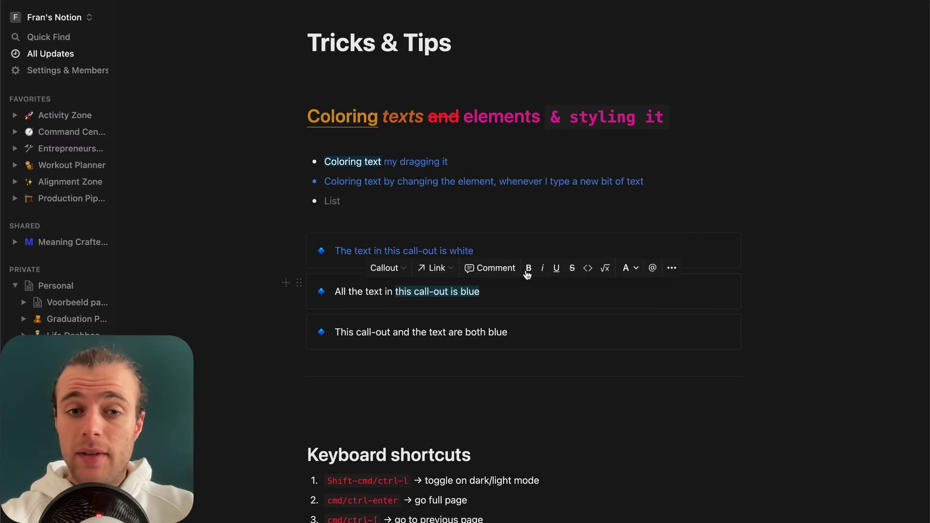
click(633, 269)
click(582, 273)
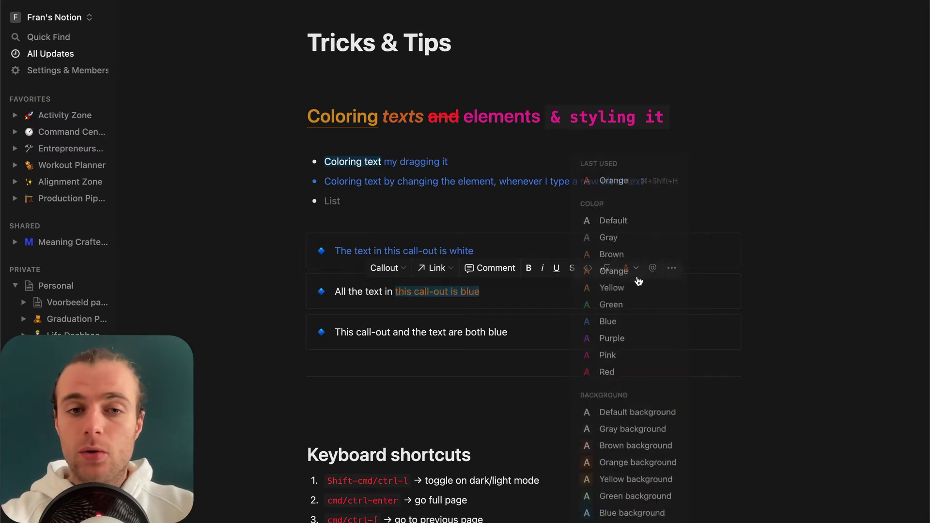
Append "whenever we add something ngew" to the end of the second callout's text
click(498, 296)
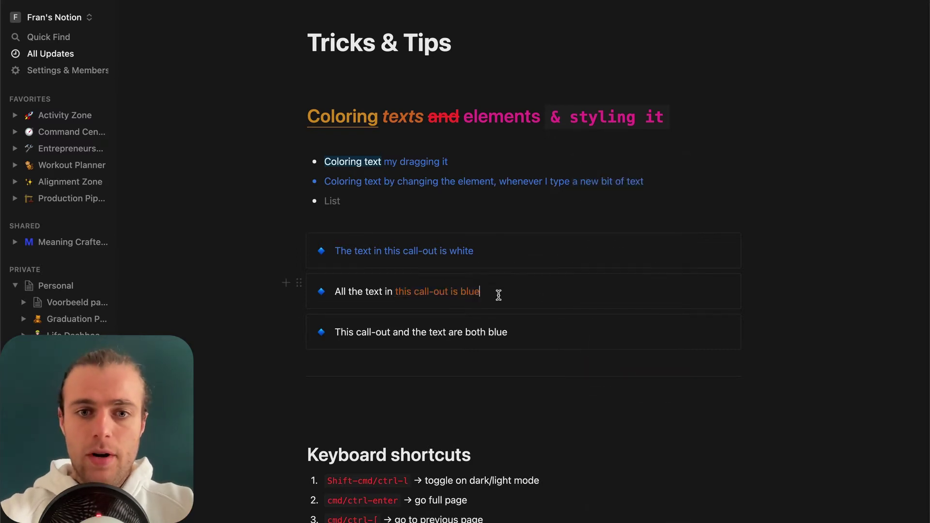
text(whenever we add )
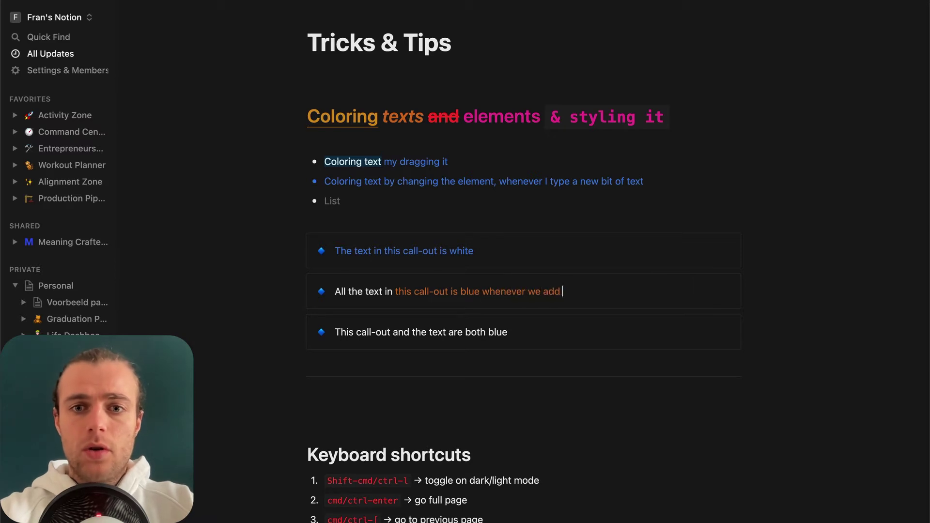
text(something ngew)
Reset the words "whenever we add something ngew" in the second callout to the Default color
drag(639, 293, 481, 292)
click(723, 268)
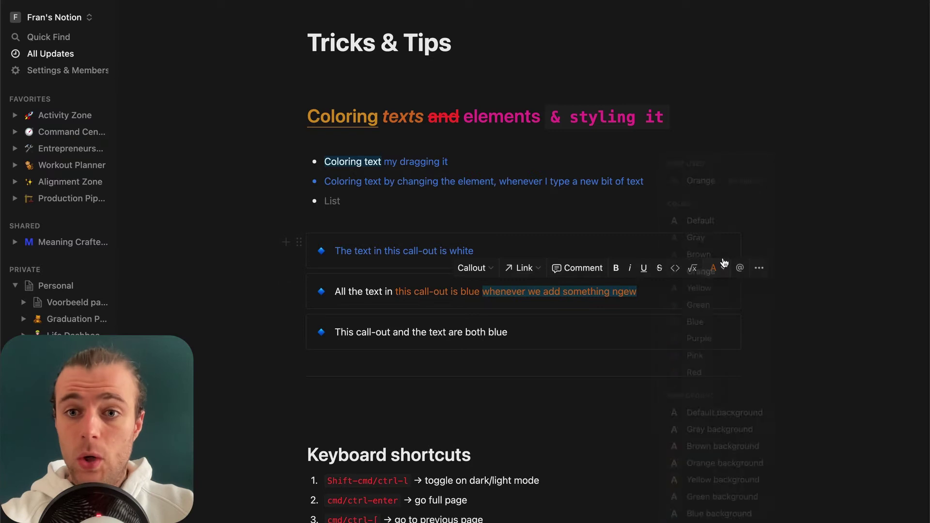
click(709, 225)
click(672, 287)
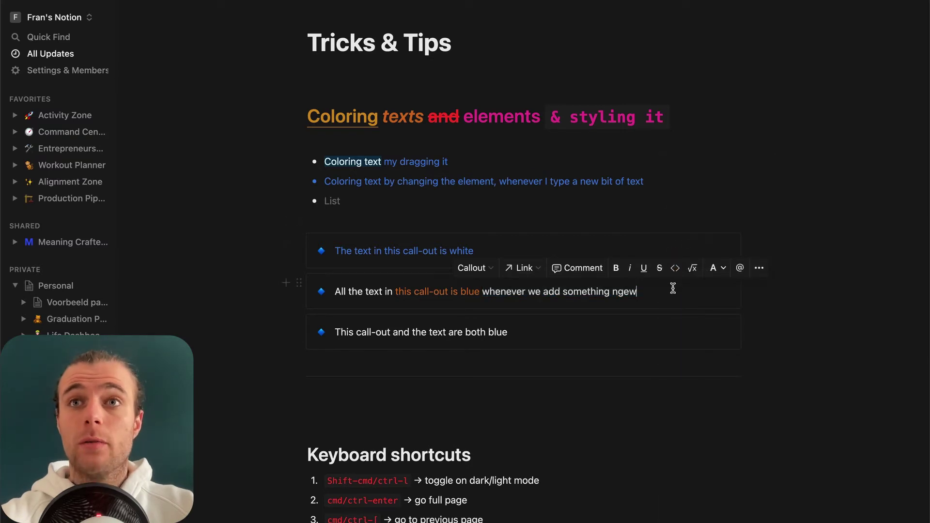
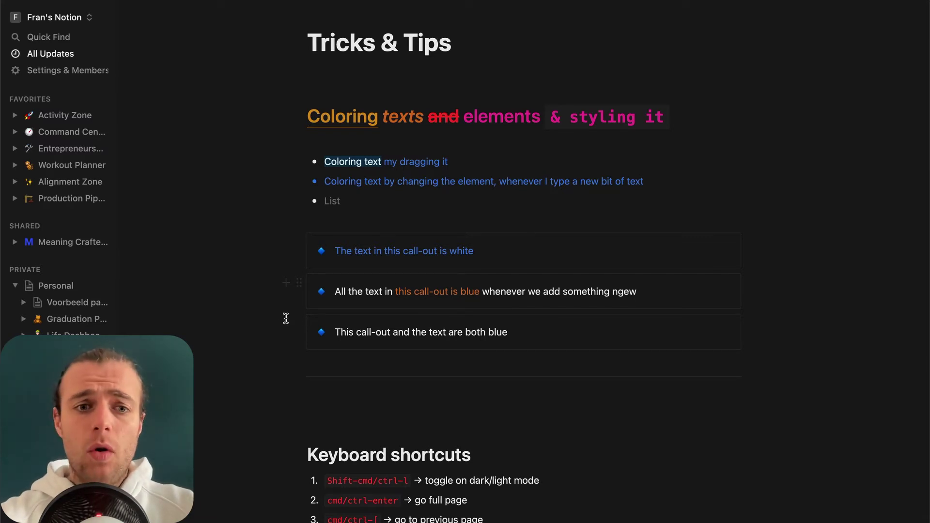
Apply the Blue text color to the entire third callout block, "This call-out and the text are both blue"
click(296, 327)
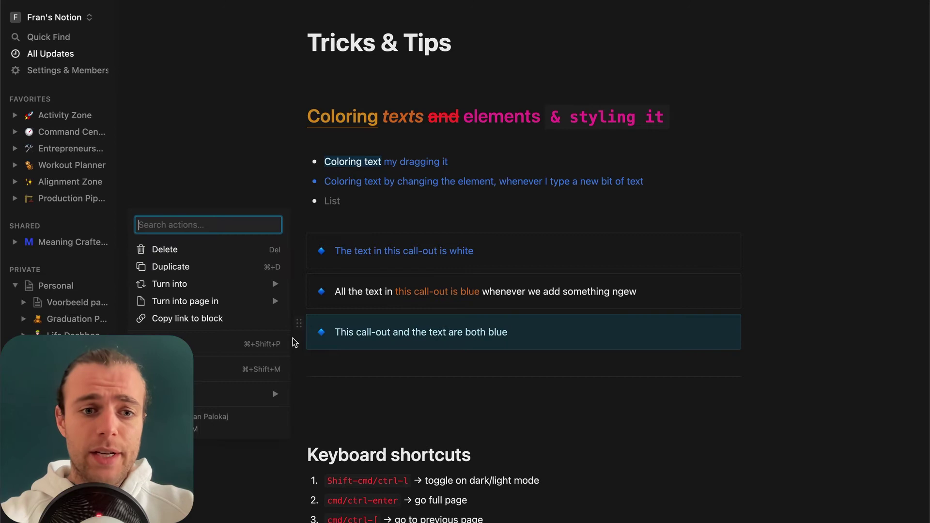
mouse_move(249, 394)
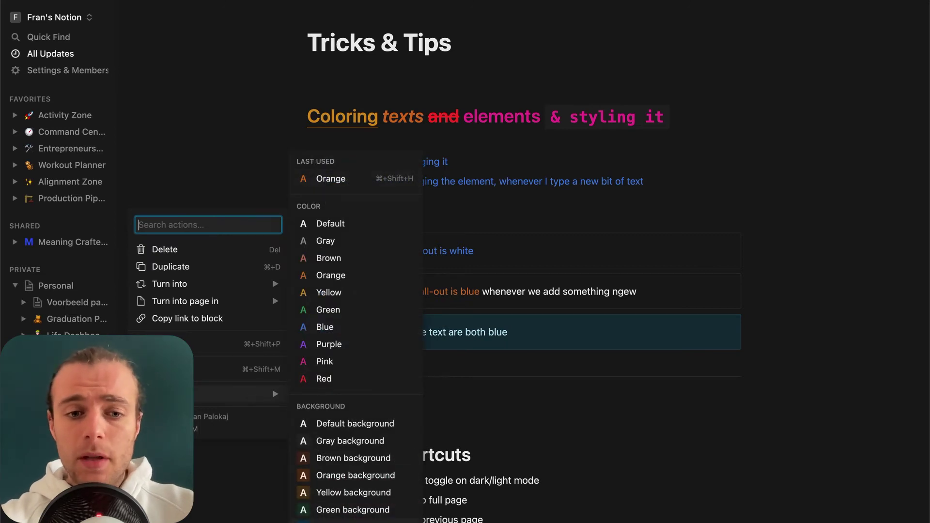
key(Escape)
click(299, 325)
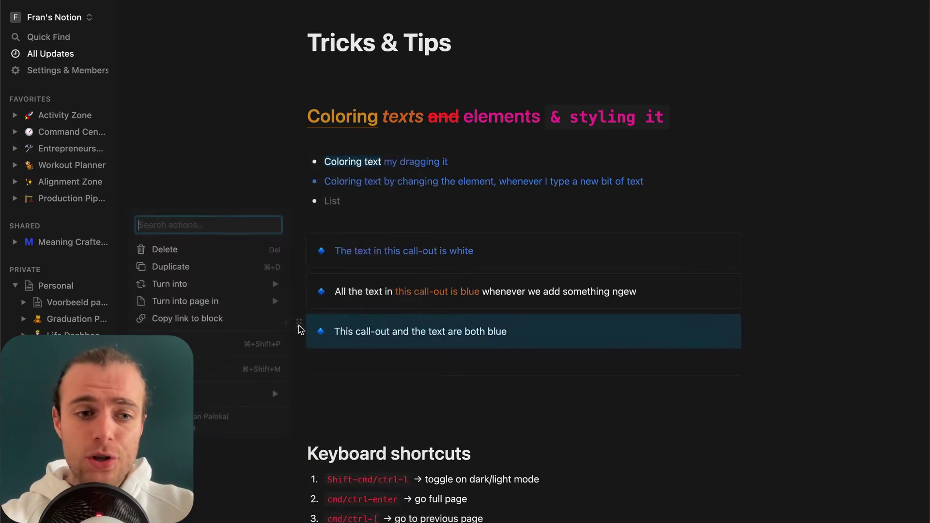
mouse_move(254, 398)
click(361, 326)
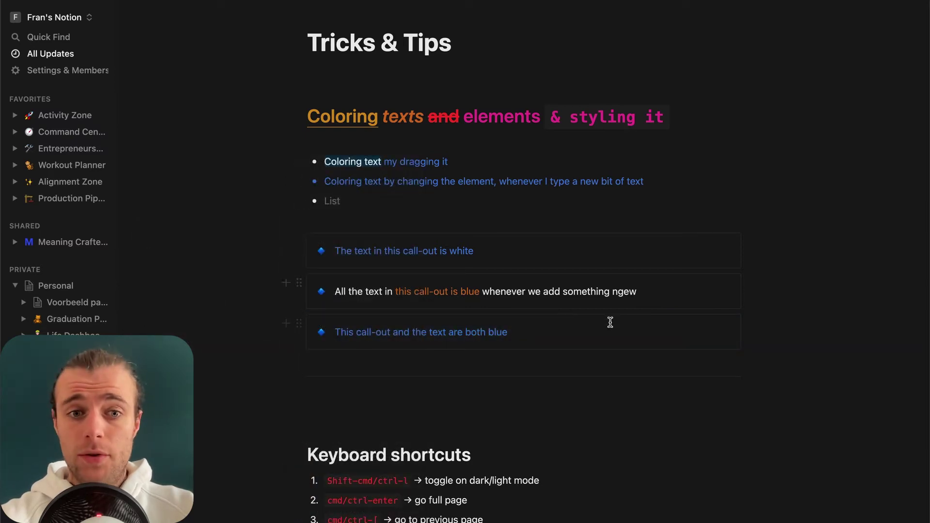
Give the entire third callout block a blue background
click(299, 324)
mouse_move(259, 399)
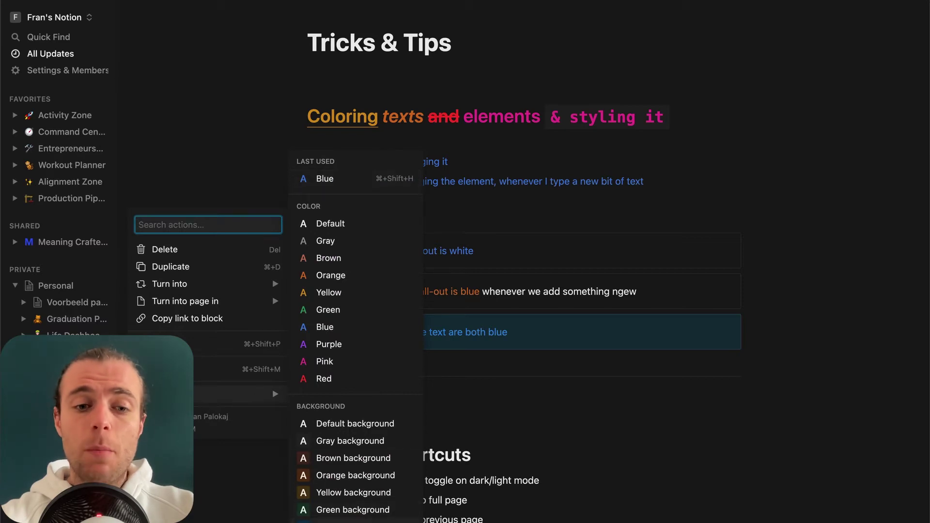
click(339, 521)
Color all the text inside the third callout blue and make it bold
drag(519, 332, 332, 332)
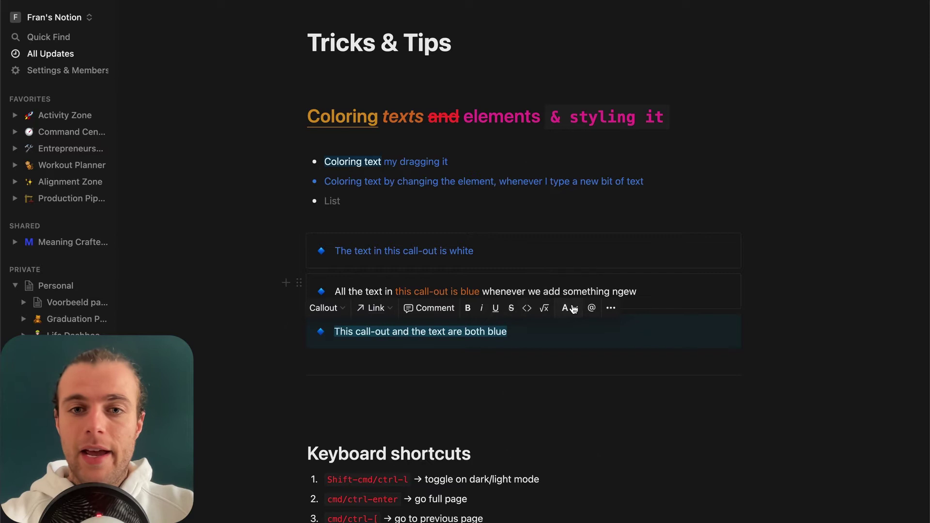
click(575, 308)
click(555, 327)
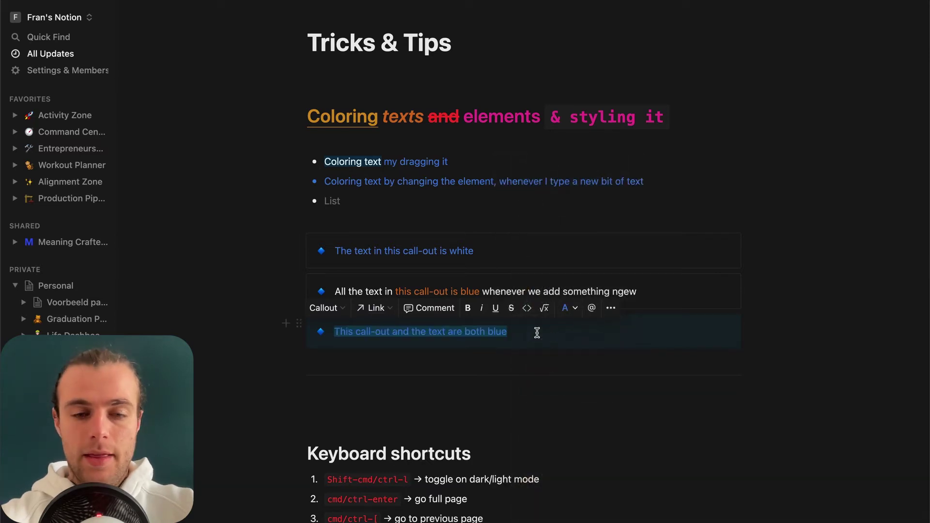
key(ctrl+b)
click(538, 333)
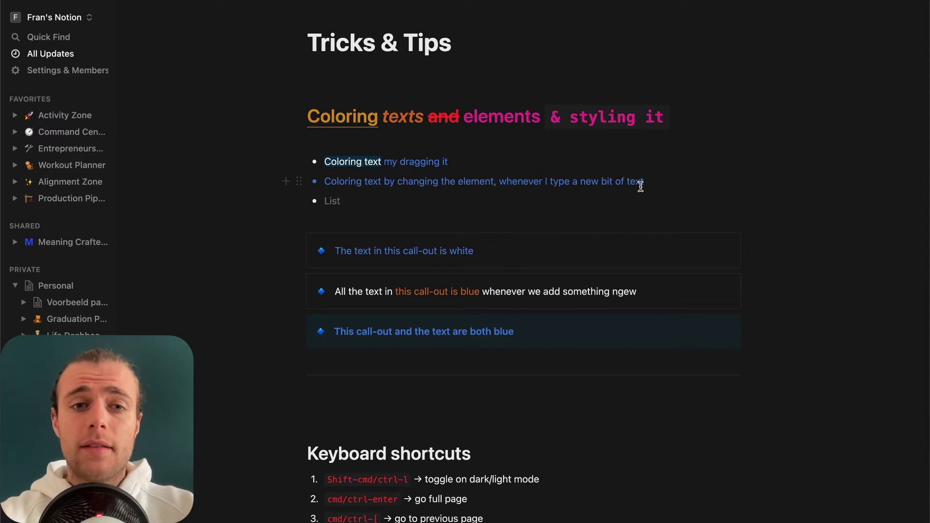
Format the second bullet's whole text as bold, italic, underlined, strikethrough and inline code
drag(658, 185, 316, 176)
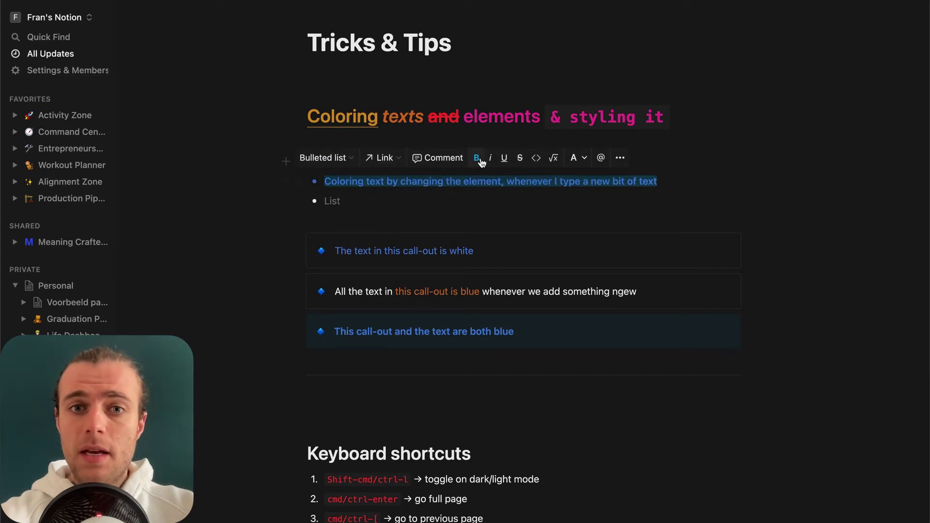
click(491, 158)
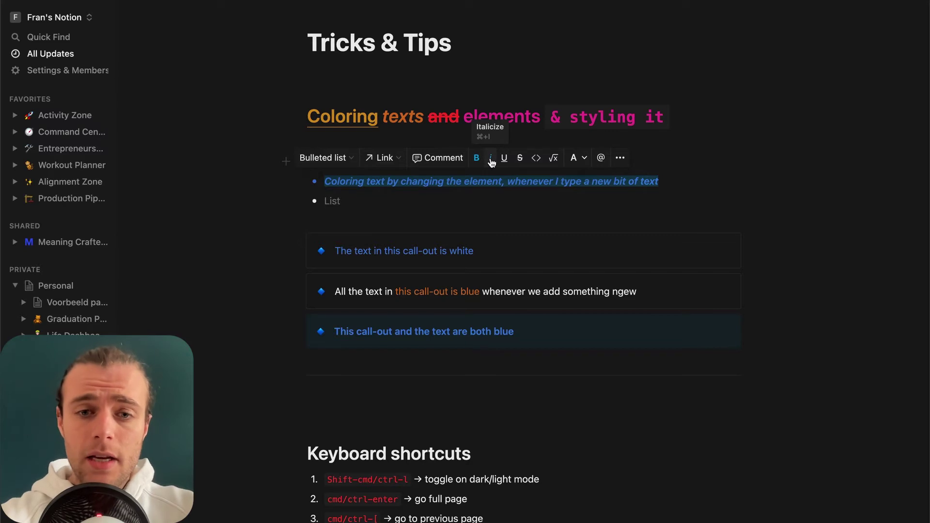
key(super+u)
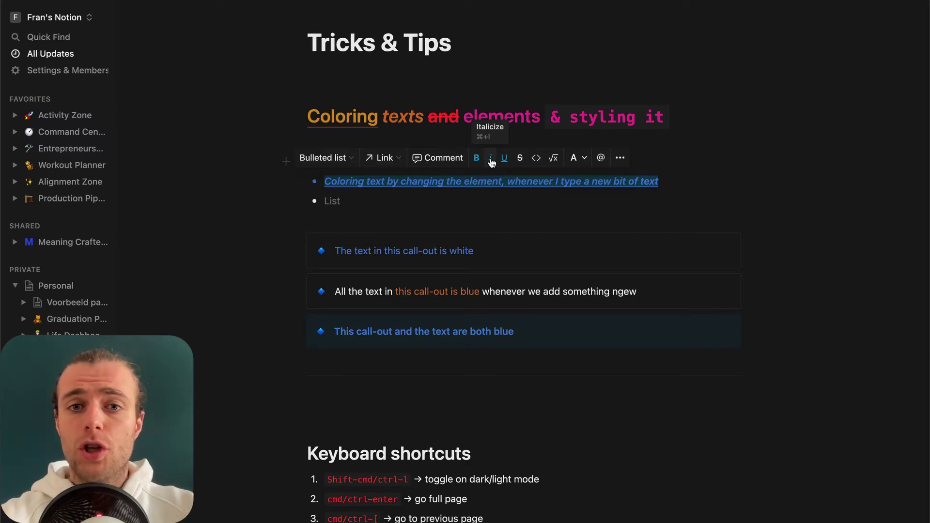
click(520, 159)
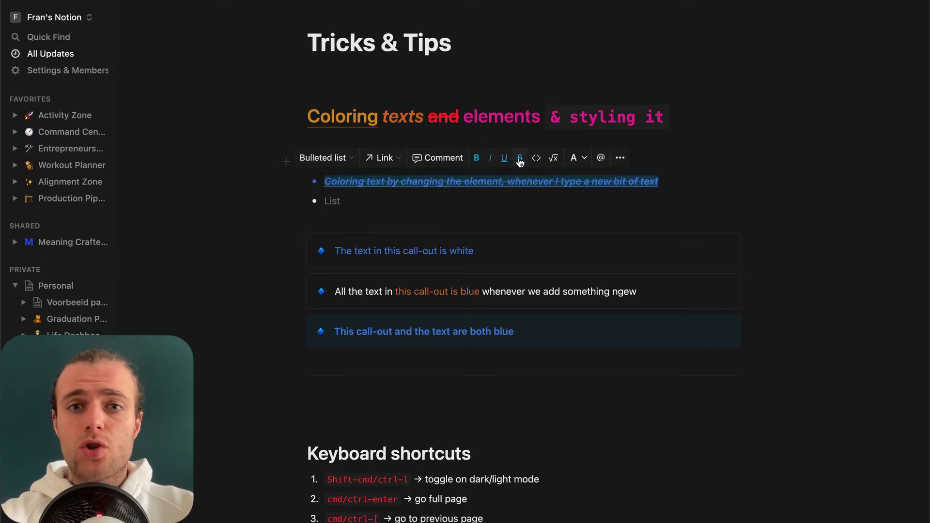
click(537, 159)
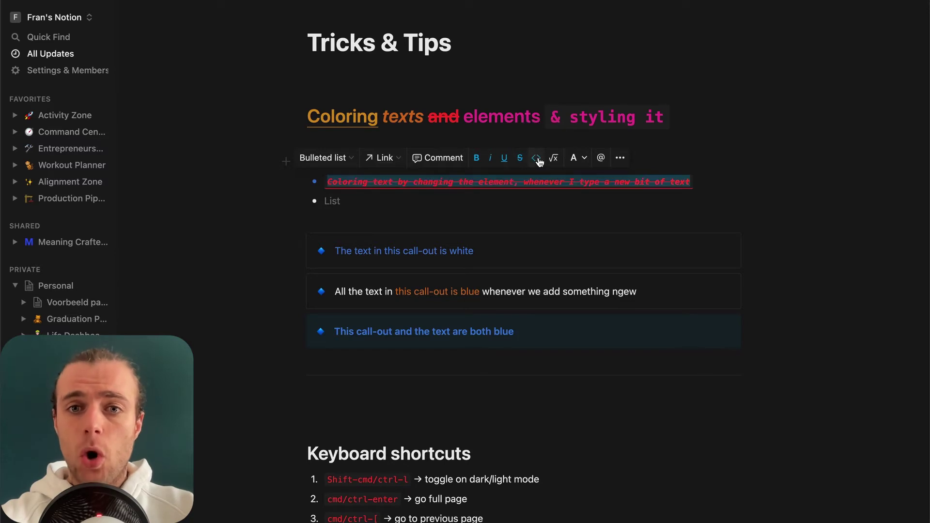
Switch the interface to light mode and back to dark mode several times, finishing in dark mode
click(692, 180)
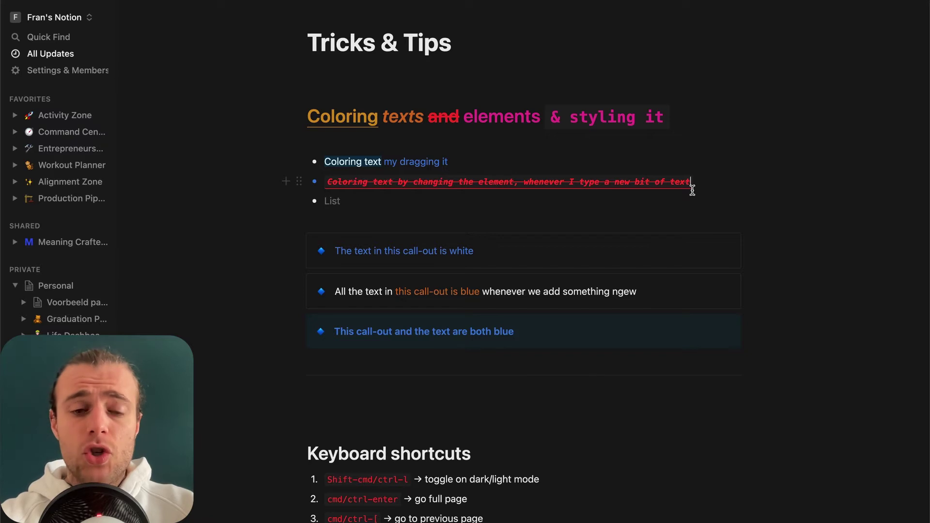
scroll(692, 190, down, 3)
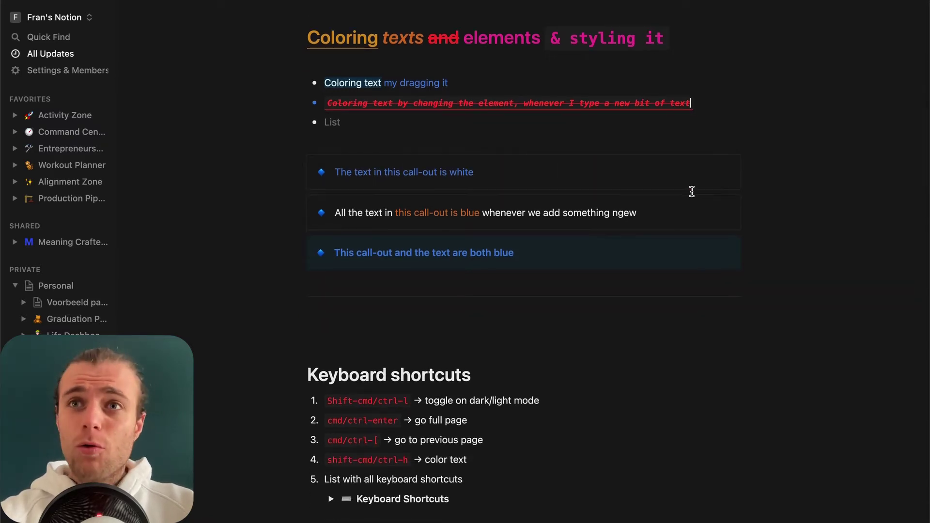
scroll(567, 278, down, 3)
scroll(567, 279, up, 1)
scroll(568, 280, down, 1)
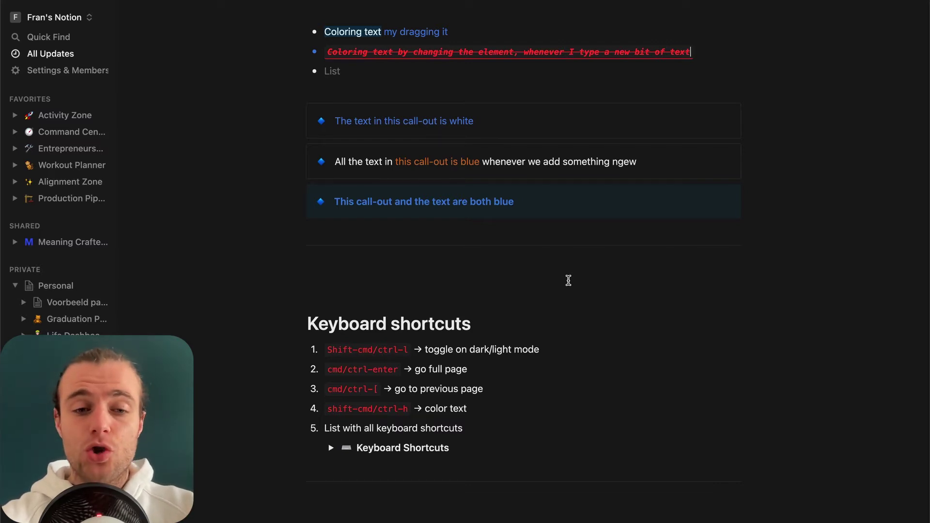
scroll(569, 281, down, 2)
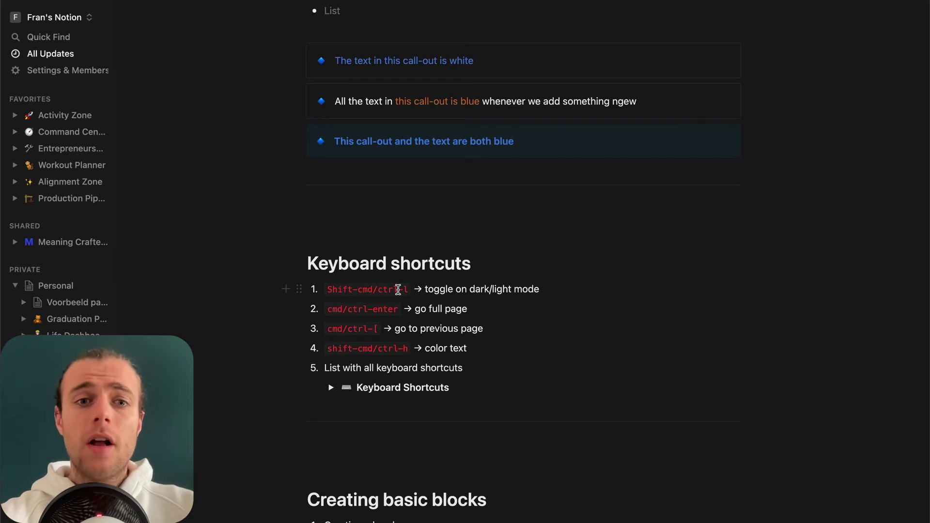
scroll(528, 247, down, 2)
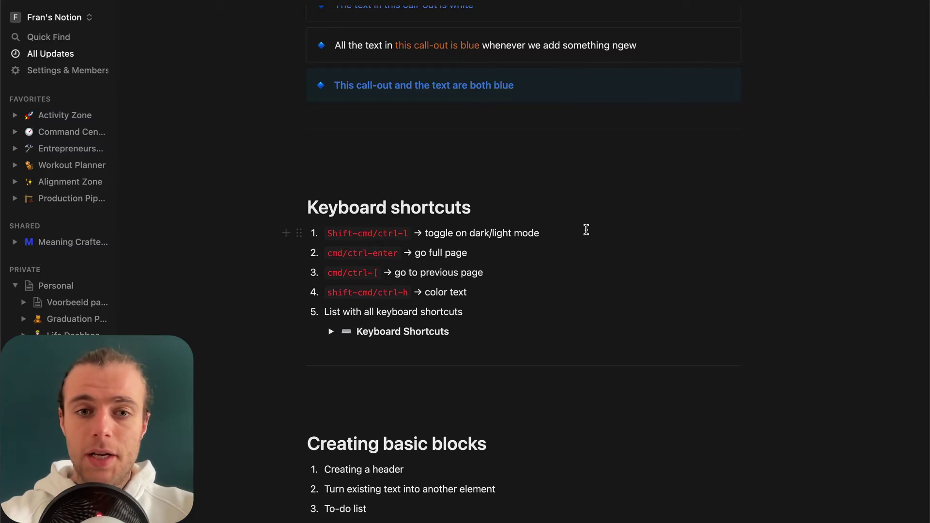
key(shift+super+l)
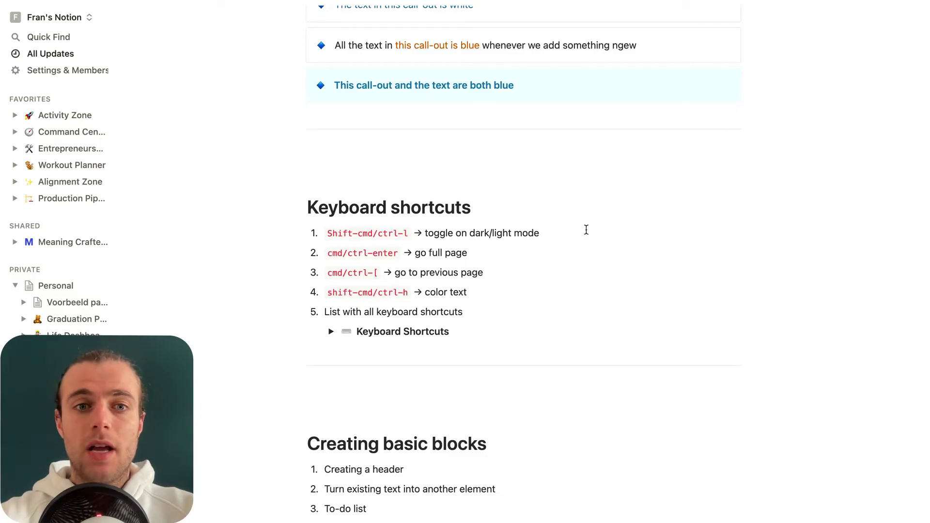
key(shift+super+l)
key(shift+super+l)
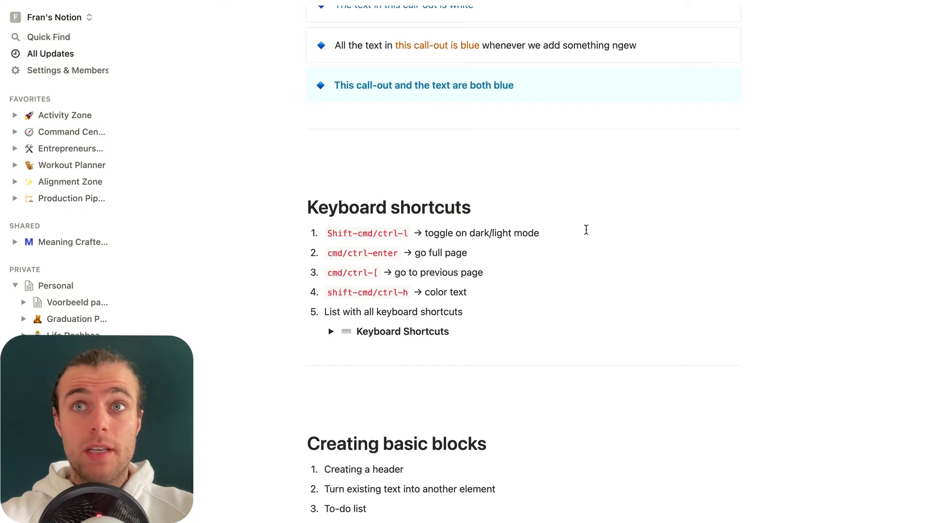
key(shift+super+l)
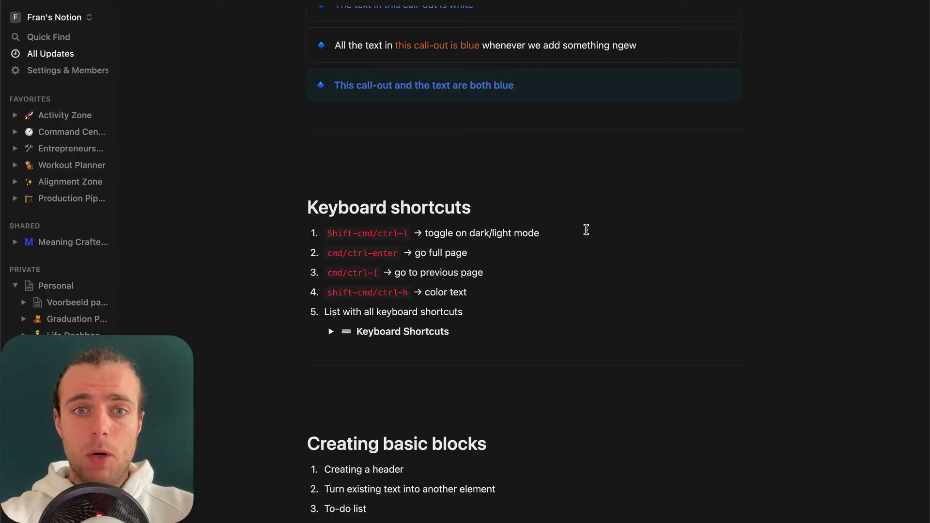
key(shift+super+l)
key(shift+super+l)
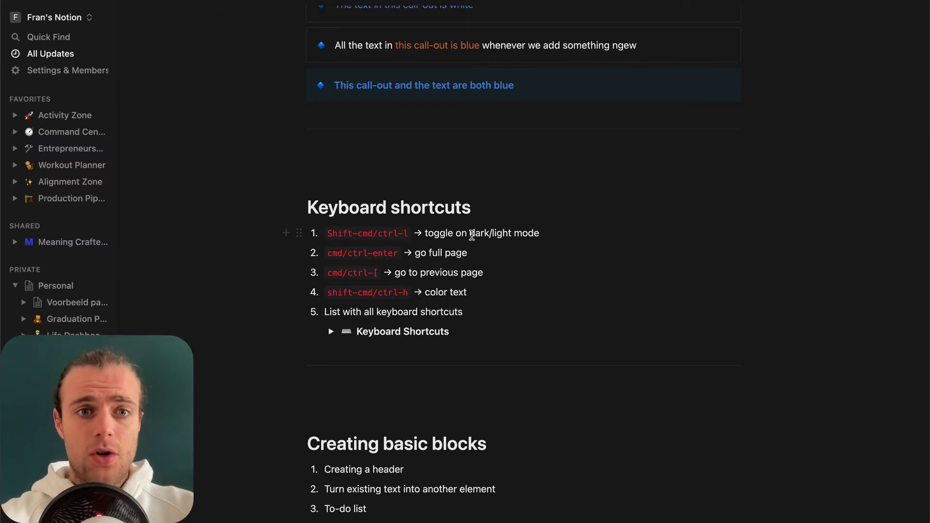
Insert a new untitled sub-page above the Keyboard shortcuts heading, open it and go back to the parent page
click(322, 185)
text(/page)
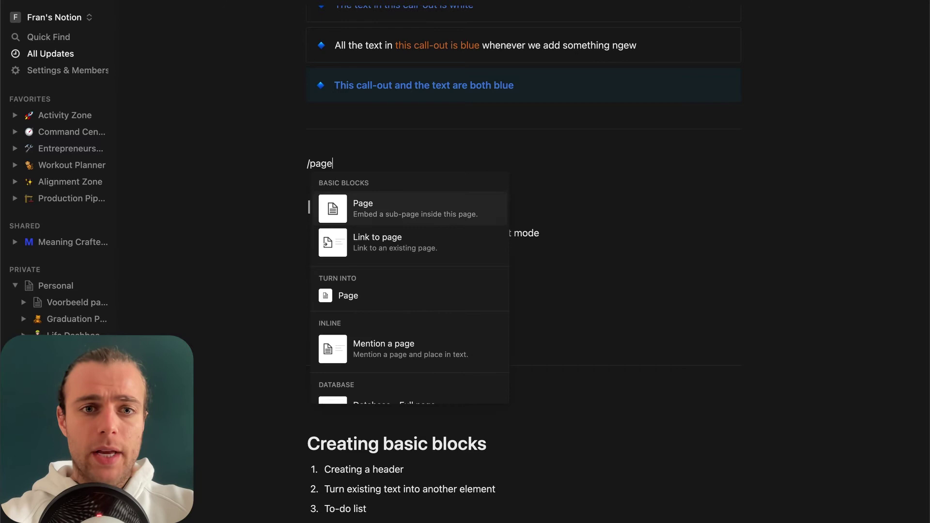
key(Return)
click(266, 2)
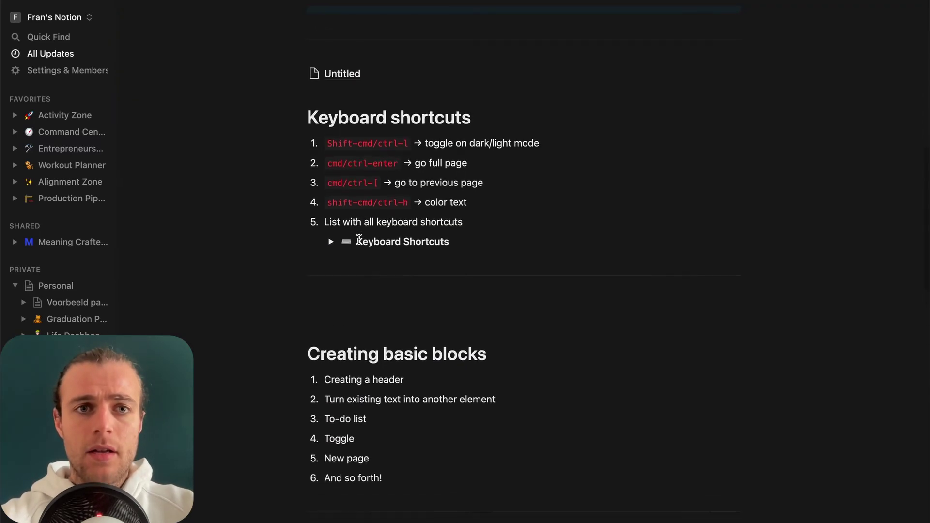
click(350, 74)
key(super+bracketleft)
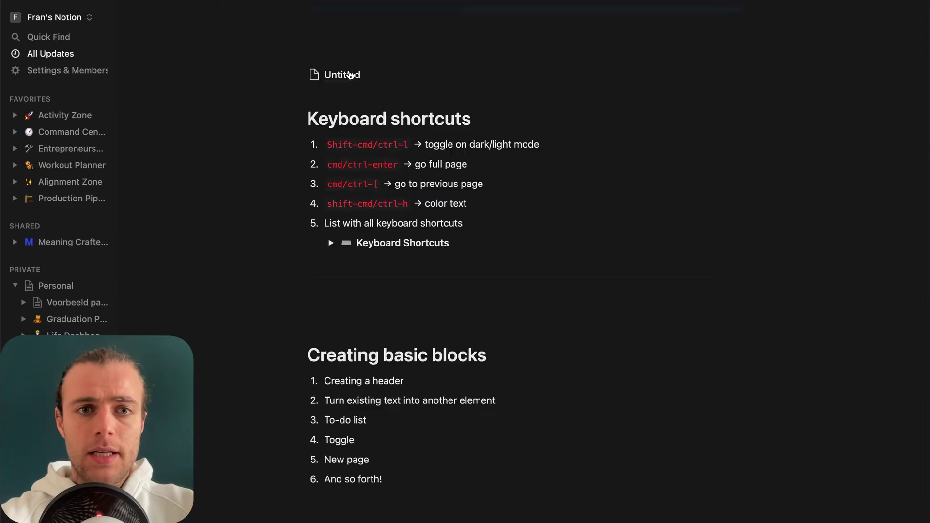
Replace the untitled sub-page above the Keyboard shortcuts heading with a new inline database
click(299, 94)
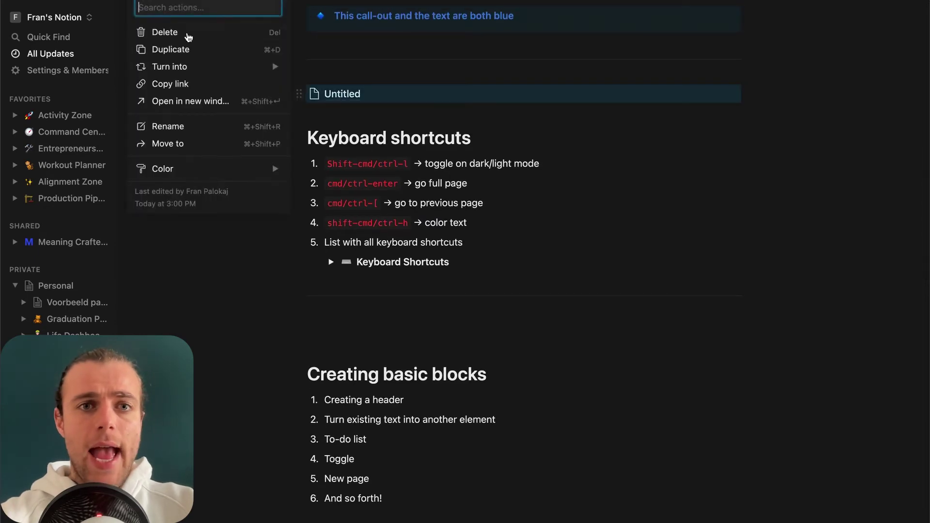
click(189, 32)
click(341, 89)
text(/dat)
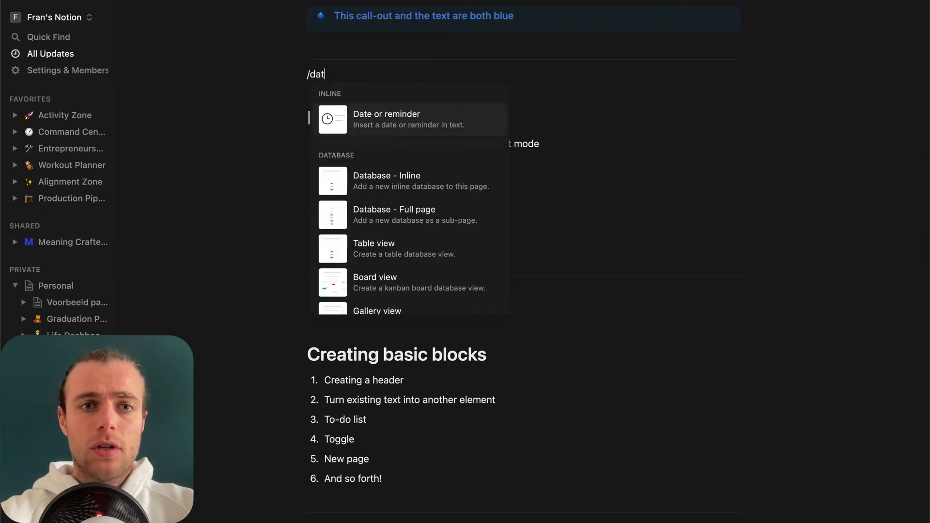
click(387, 181)
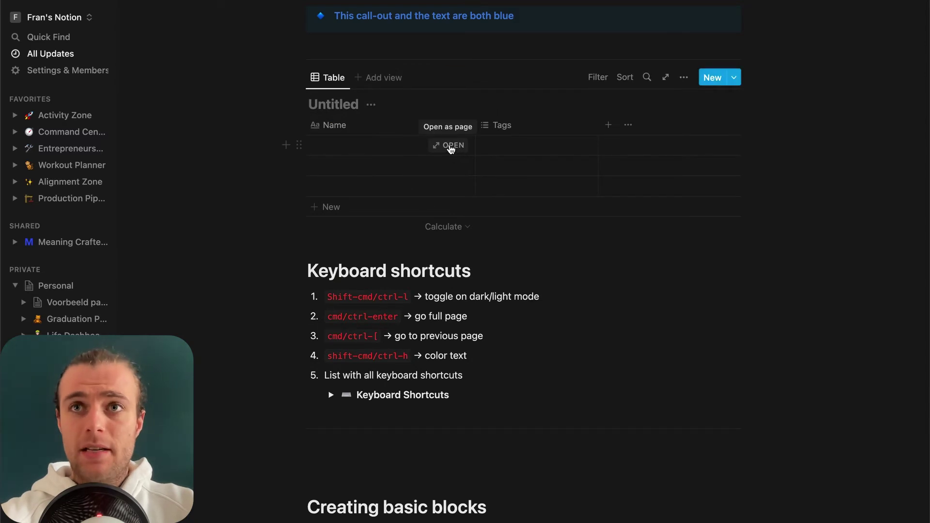
Open the first empty row of the inline database as a full page and return to the Tricks & Tips page
click(448, 146)
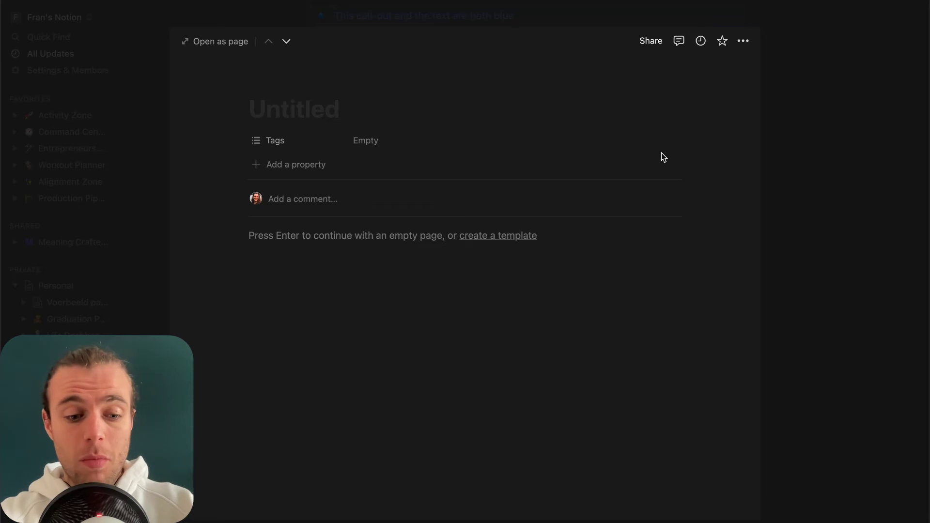
key(super+Return)
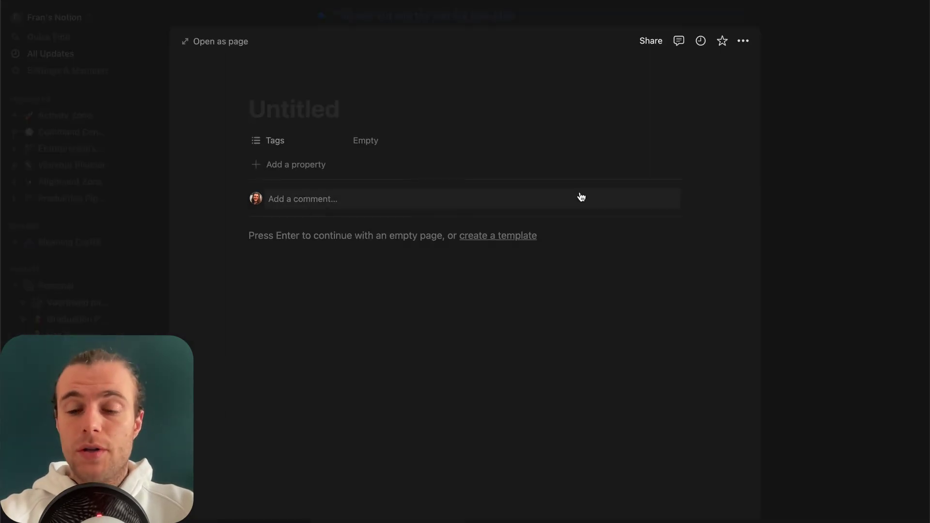
key(Escape)
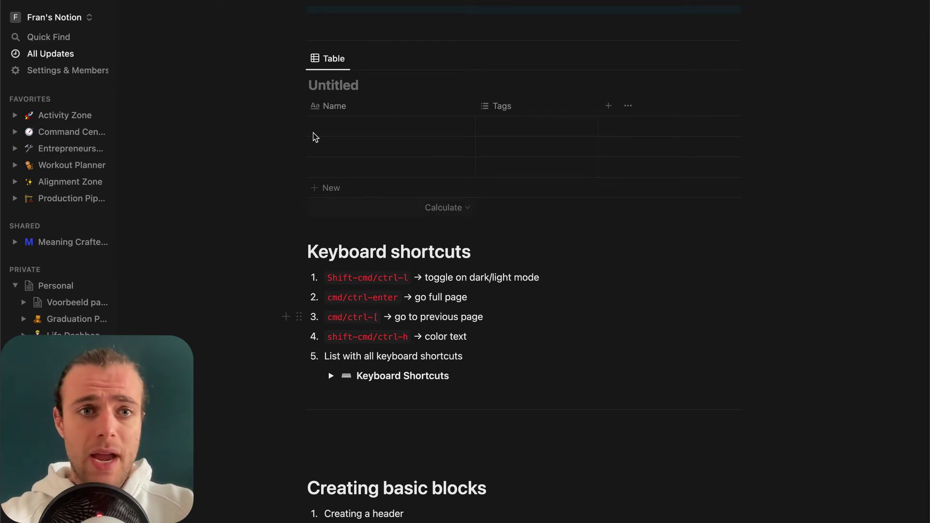
Delete the inline database above the Keyboard shortcuts heading
click(299, 58)
click(225, 34)
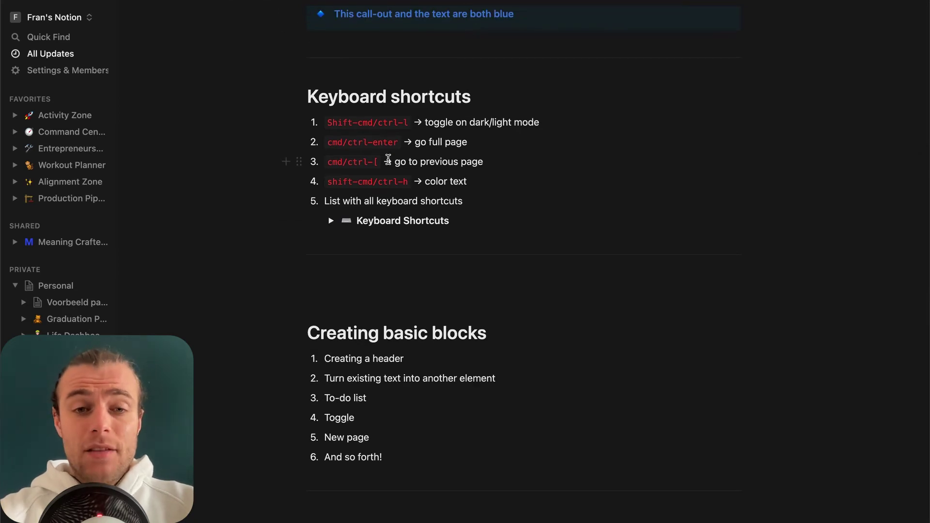
Toggle the last-used blue text color on and off for "all keyboard shortcuts" in the fifth list item, ending with the default color
scroll(388, 160, up, 1)
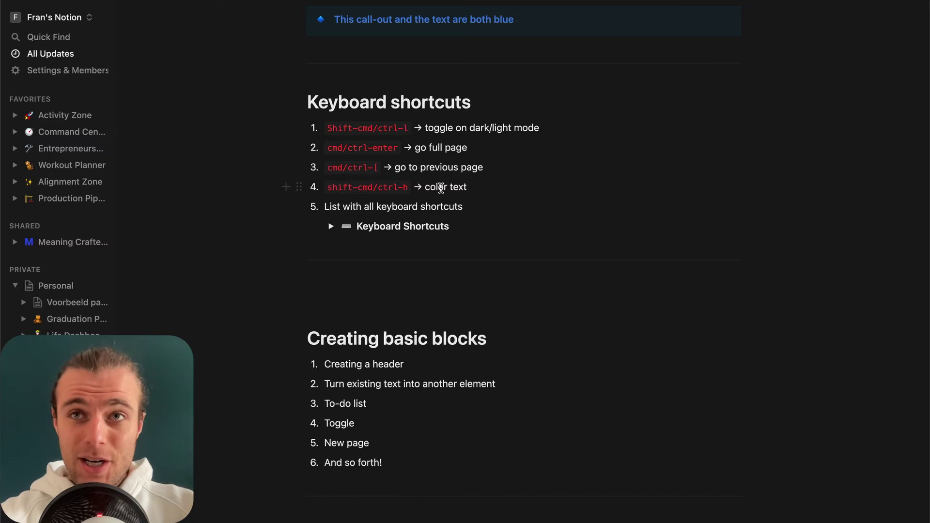
drag(464, 207, 363, 201)
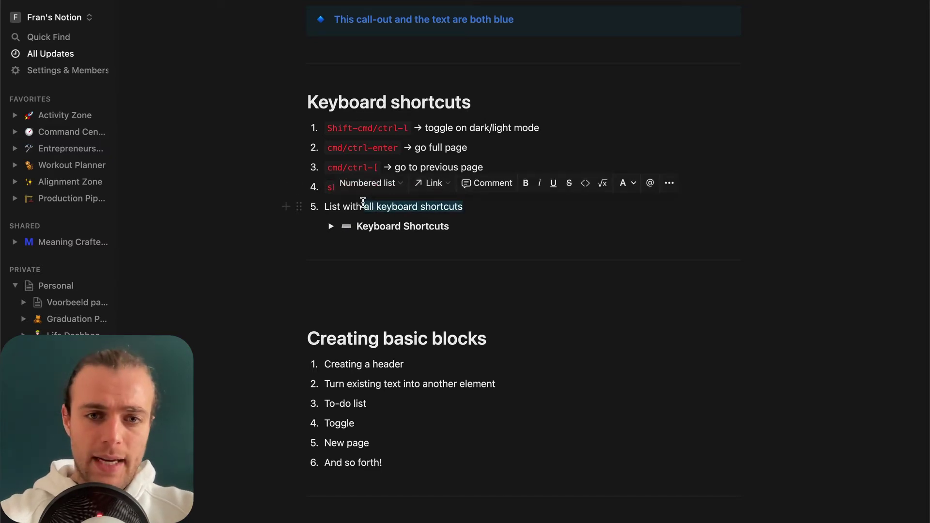
key(super+shift+h)
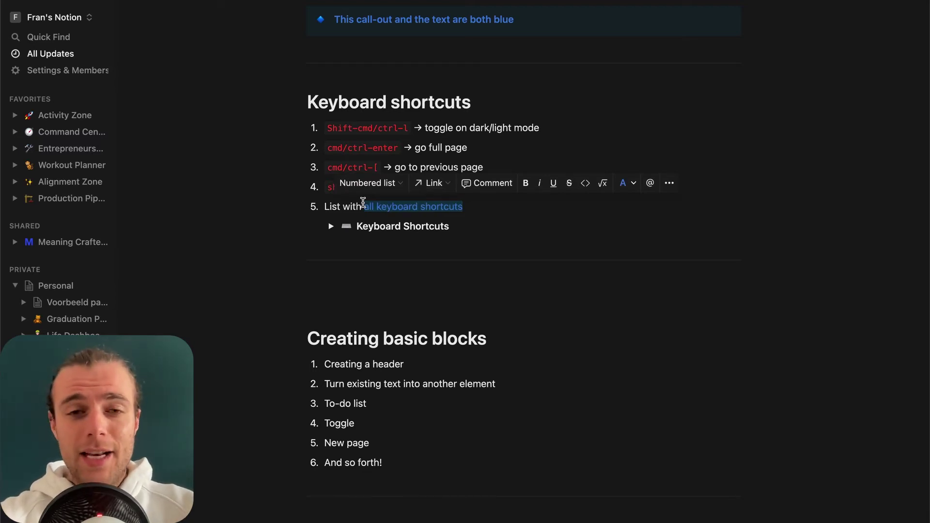
key(super+shift+h)
key(super+shift+h)
key(super+shift+h)
key(super+shift+h)
key(super+shift+h)
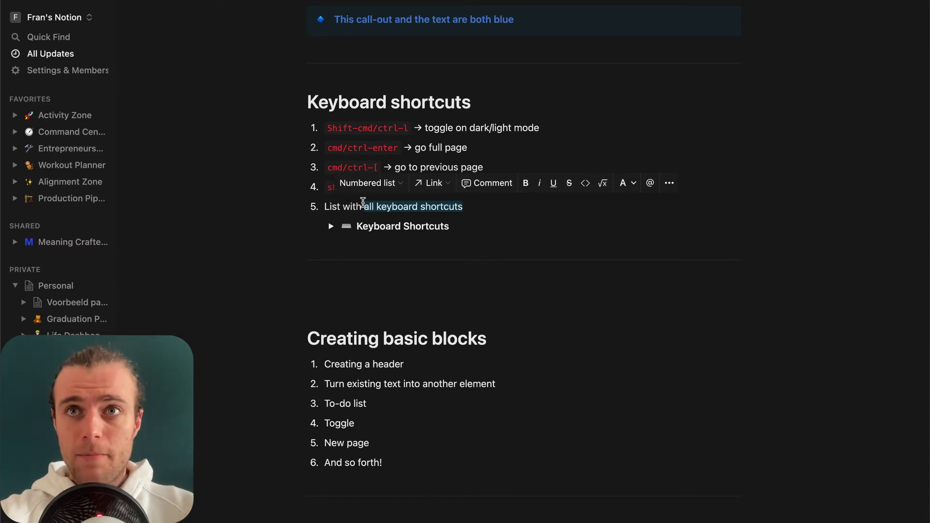
key(super+shift+h)
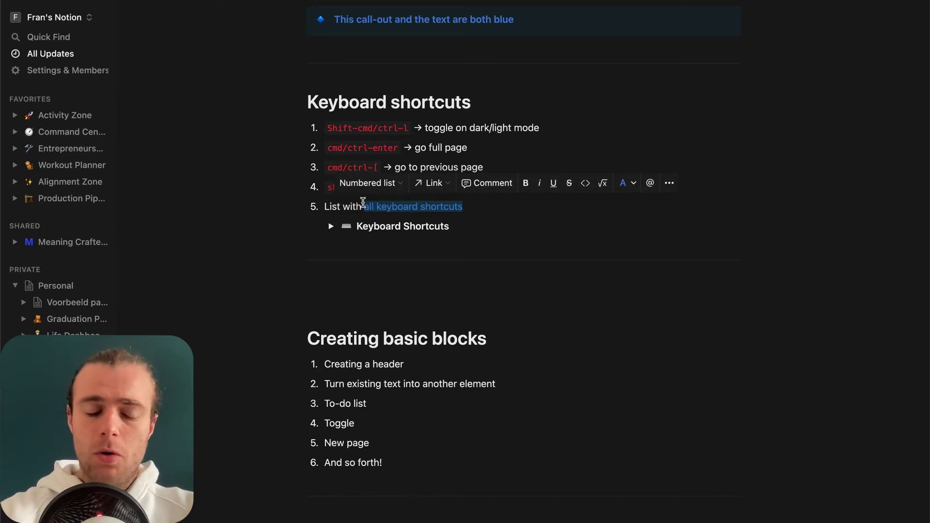
key(super+shift+h)
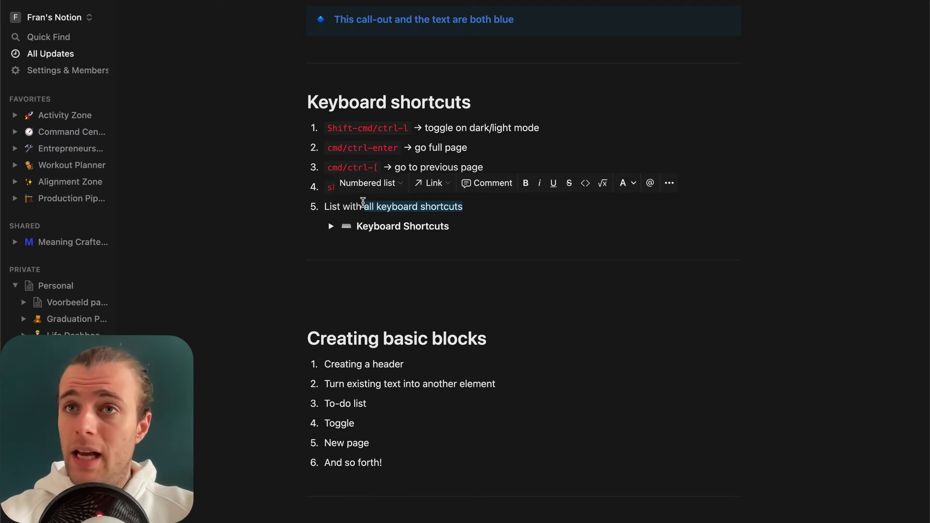
drag(363, 206, 464, 206)
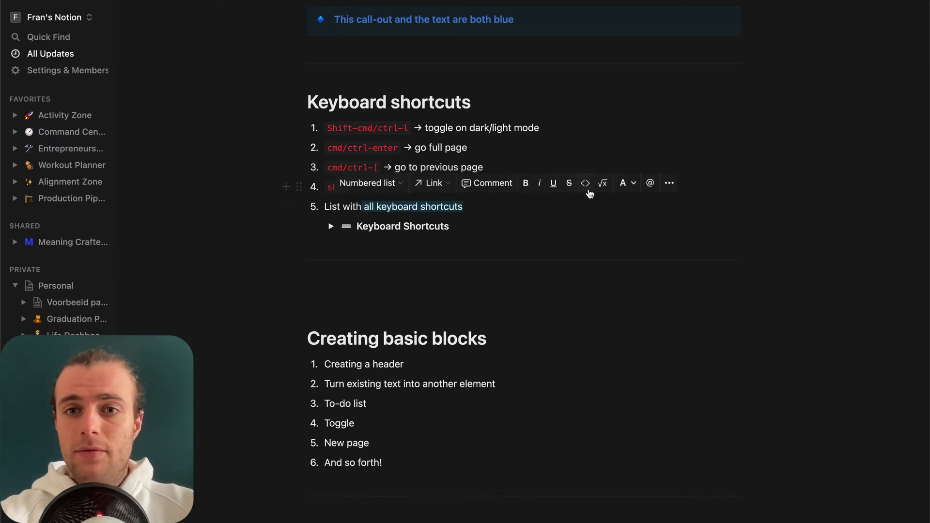
click(650, 183)
click(636, 186)
click(636, 189)
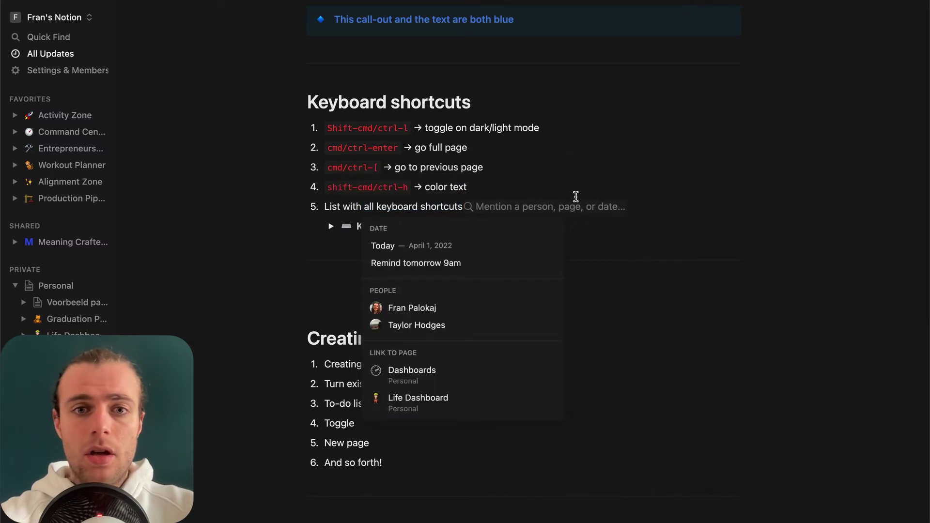
key(Escape)
Give the words "all keyboard shortcuts" in the fifth list item an orange background
drag(462, 206, 364, 206)
click(628, 183)
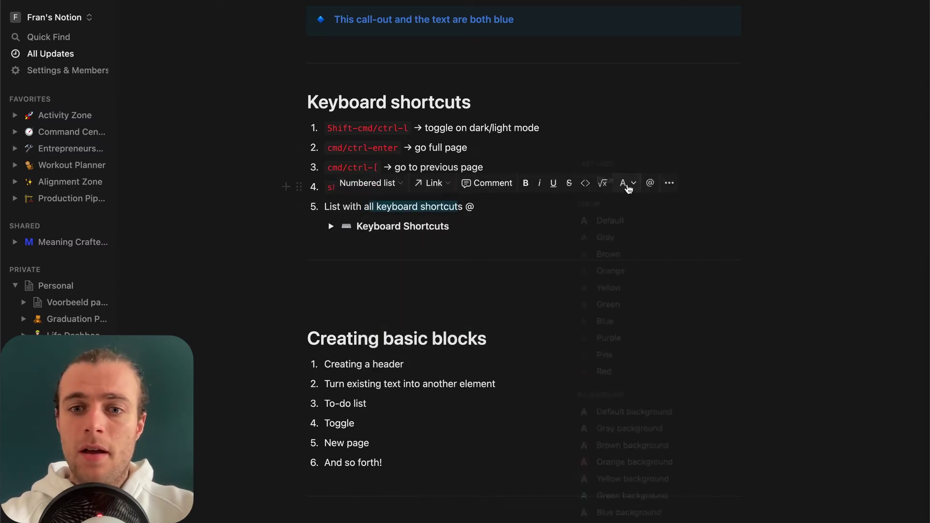
scroll(633, 388, down, 1)
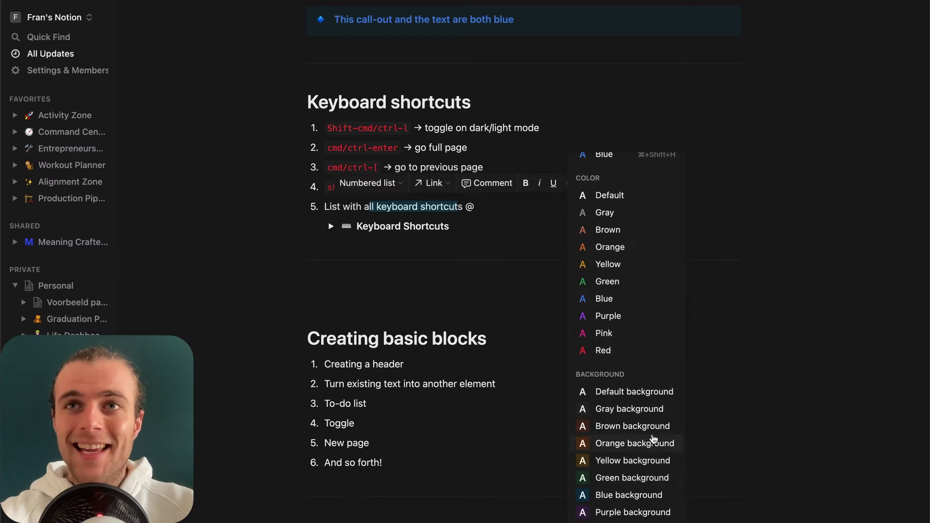
click(653, 451)
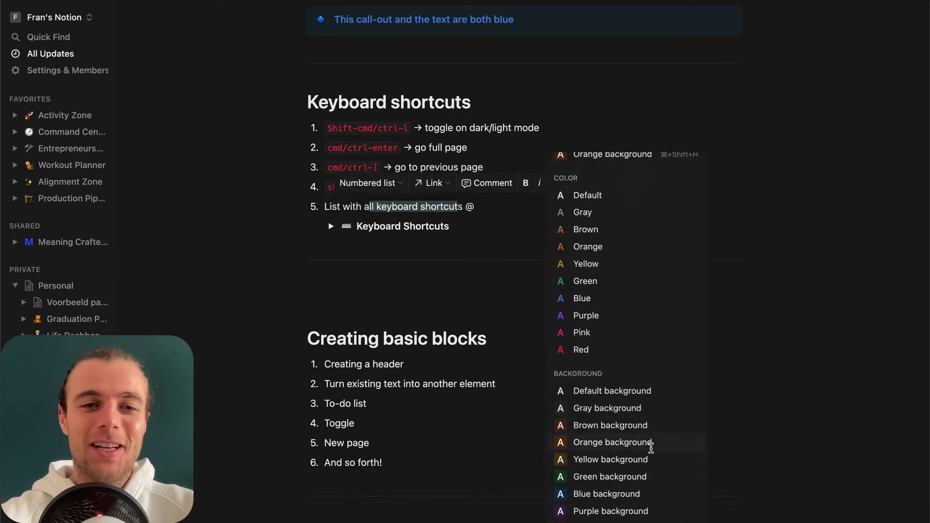
Apply the last-used orange background to "with all keyboard shortcuts" in the fifth item and "go to previous page" in the third
click(462, 208)
drag(462, 207, 346, 207)
click(561, 234)
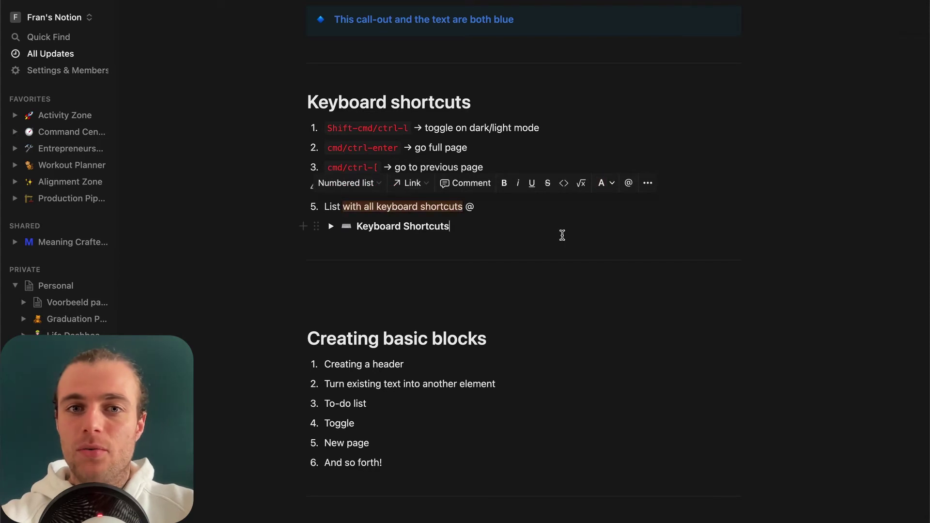
drag(492, 170, 397, 169)
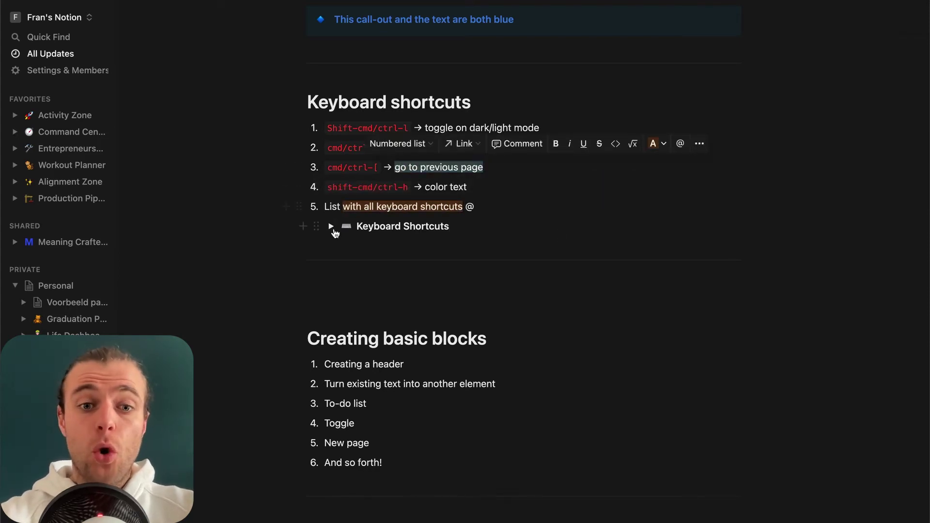
Expand the Keyboard Shortcuts toggle and look through its shortcuts down to the [[ commands section
click(331, 228)
scroll(390, 342, down, 5)
scroll(393, 346, down, 15)
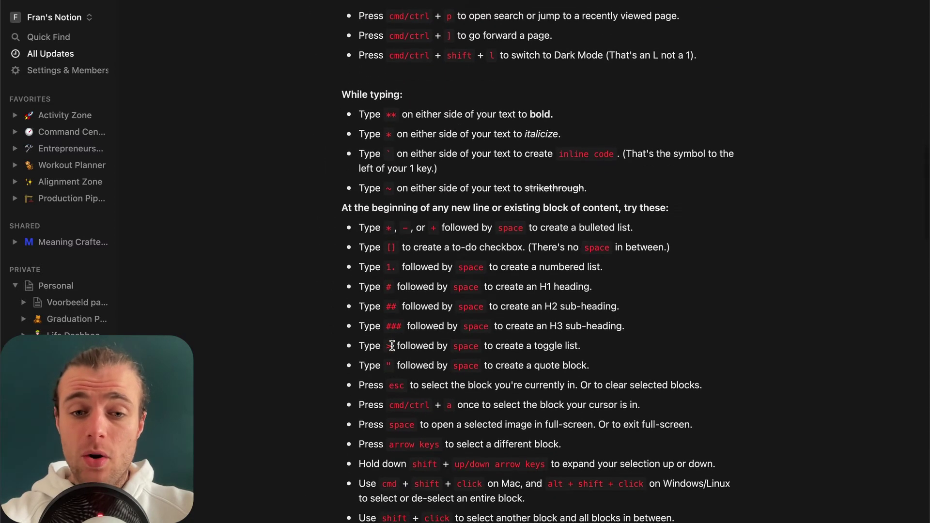
scroll(392, 344, down, 1)
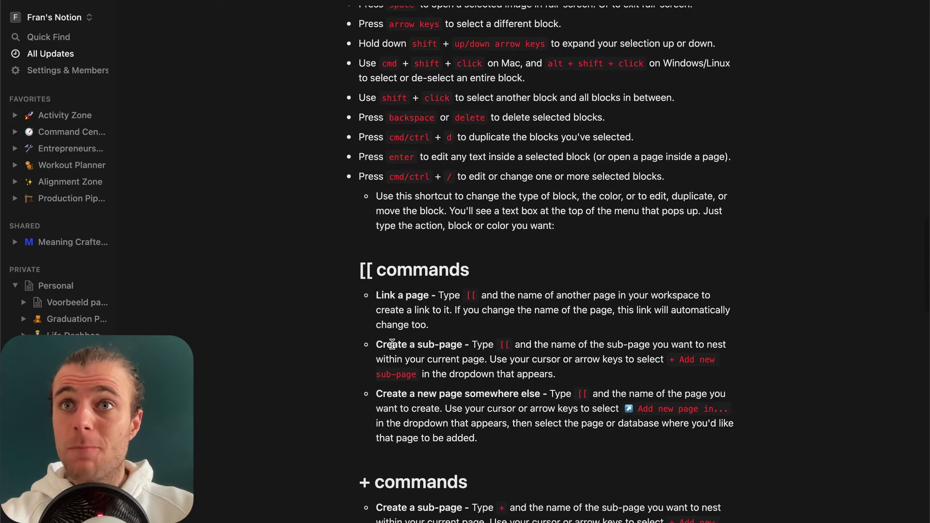
scroll(392, 344, up, 10)
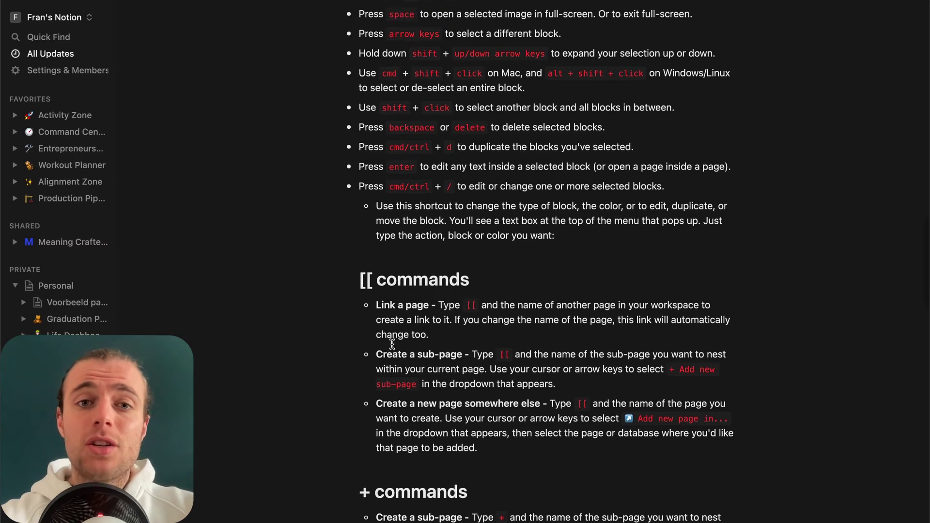
Collapse the Keyboard Shortcuts toggle and place the cursor at the end of the fifth list item
scroll(393, 345, up, 2)
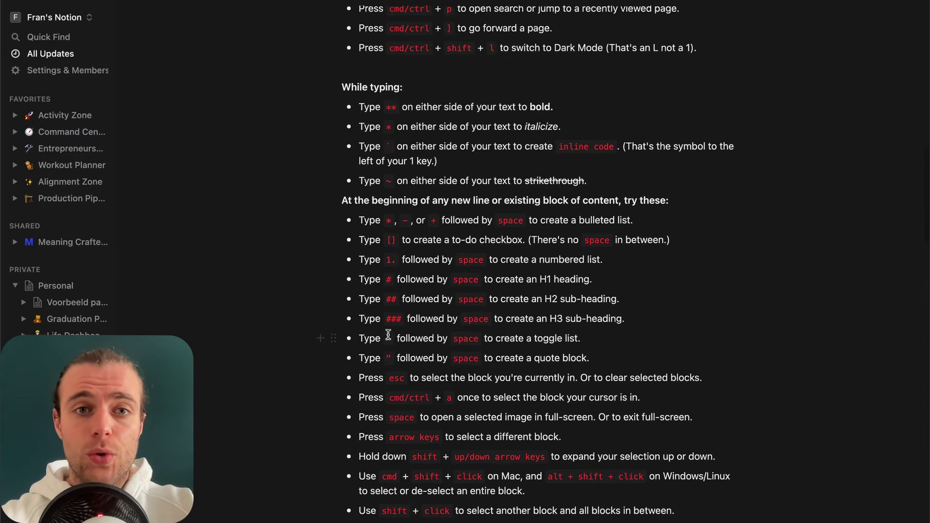
scroll(384, 215, up, 6)
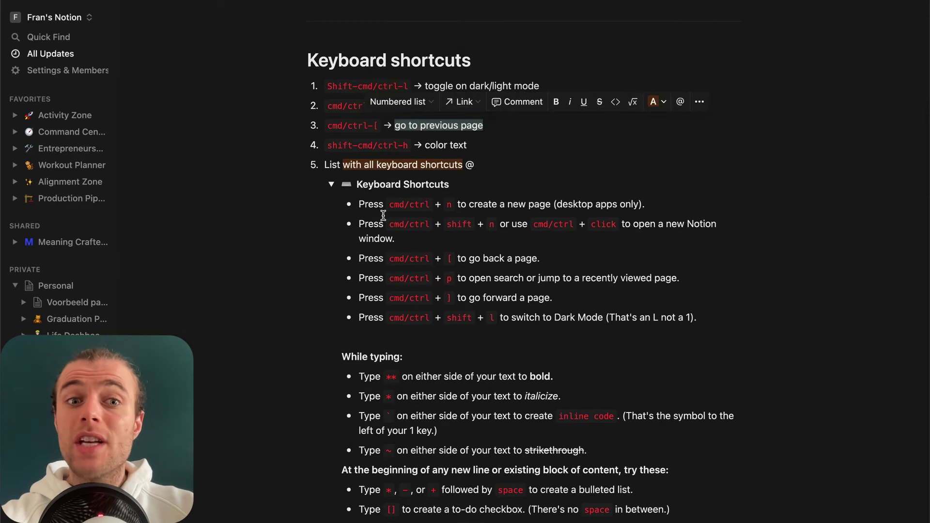
click(331, 184)
click(539, 161)
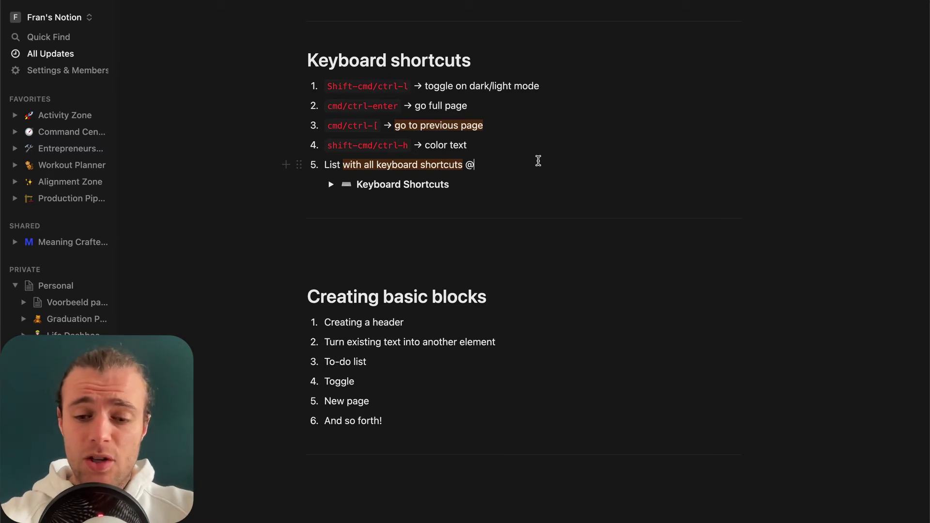
Search the workspace for "tricks" and close the search without opening a page
key(super+p)
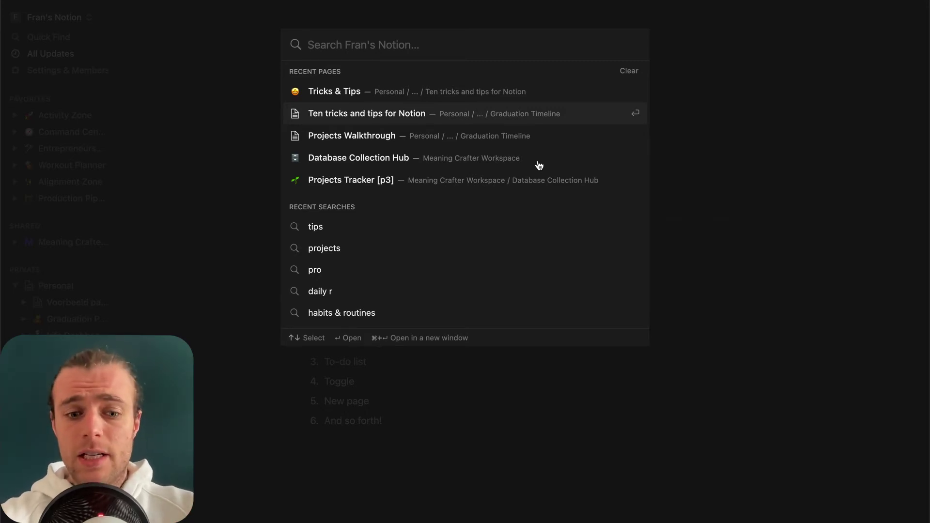
text(tricks)
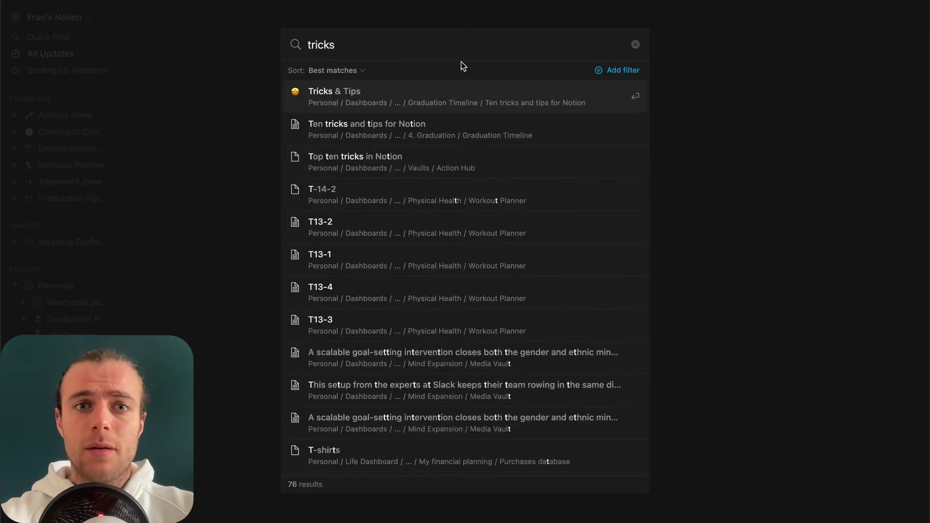
key(Escape)
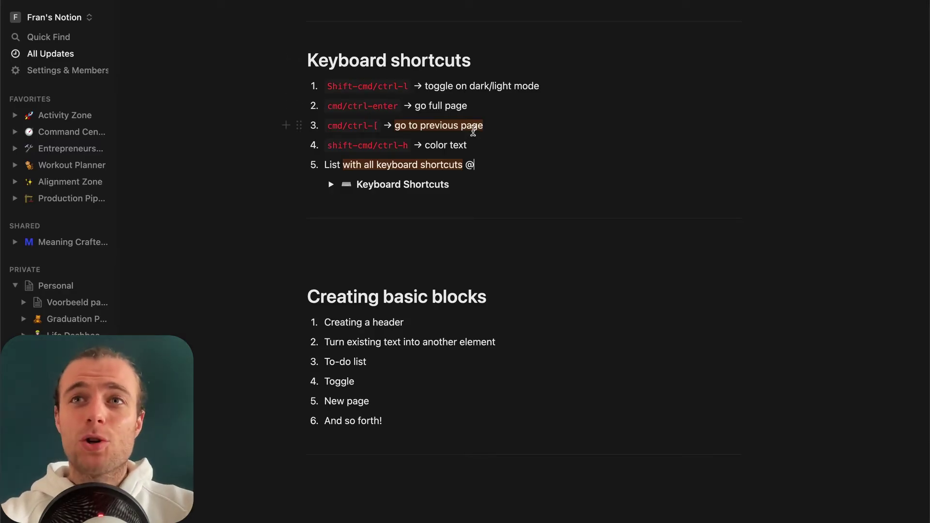
Add an empty text line below "Creating a header" in the Creating basic blocks section
scroll(473, 131, down, 3)
scroll(582, 143, down, 3)
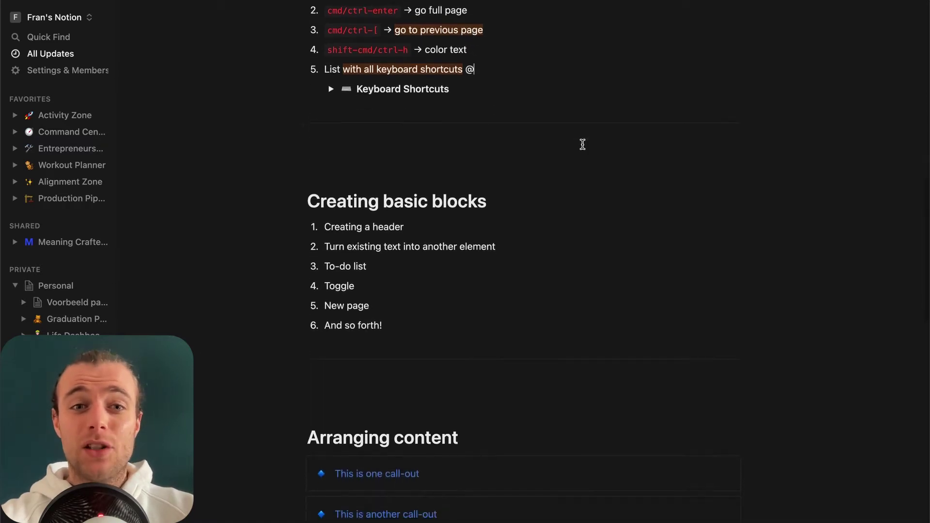
scroll(583, 144, down, 2)
scroll(583, 145, down, 1)
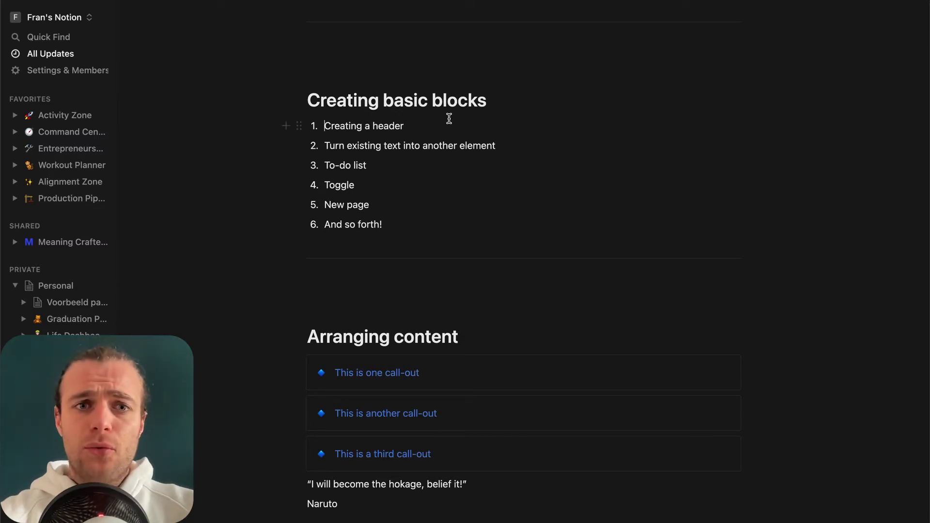
click(431, 123)
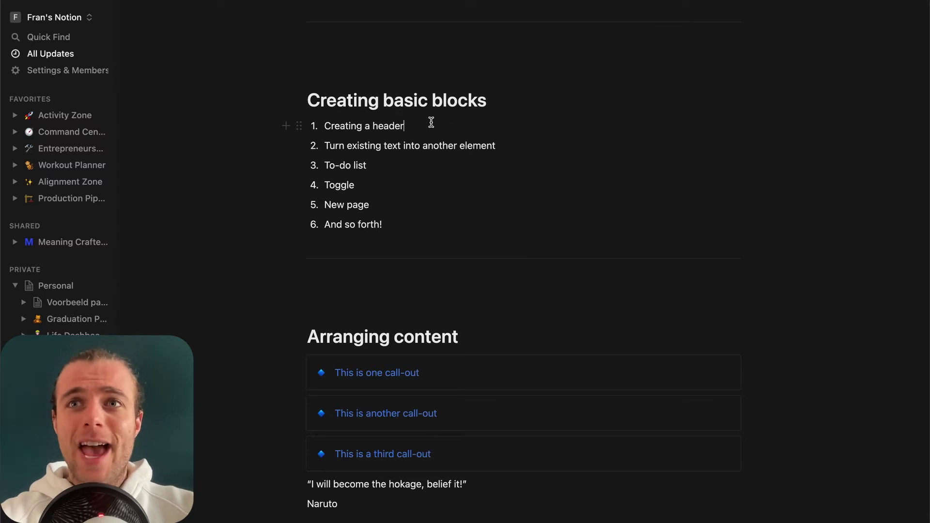
key(Return)
key(Return)
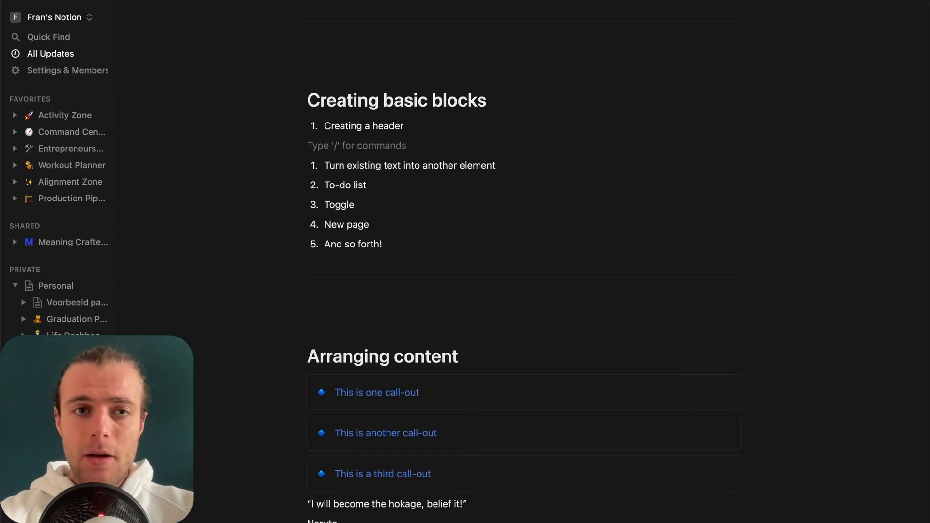
Browse the available block types, try a Heading 1 on the empty line, and revert it to plain text
text(/)
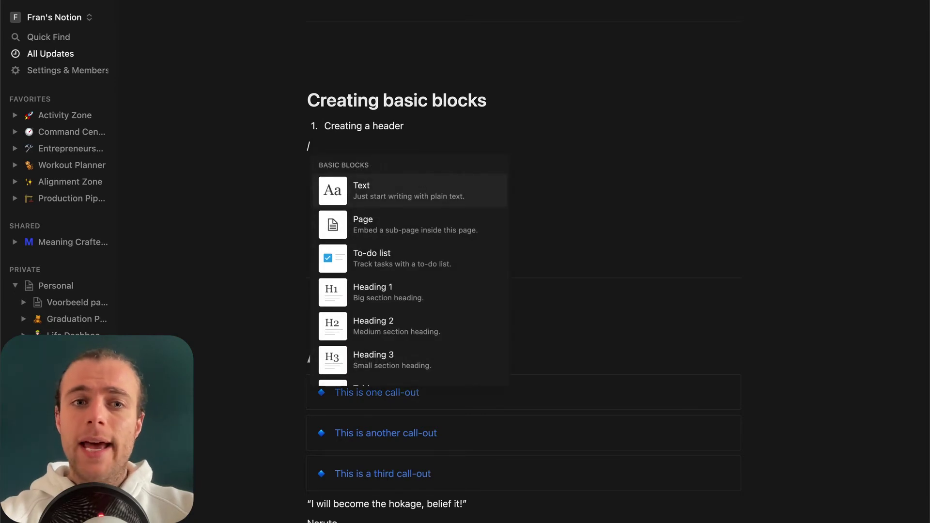
scroll(416, 357, down, 8)
scroll(416, 357, down, 4)
scroll(416, 358, up, 10)
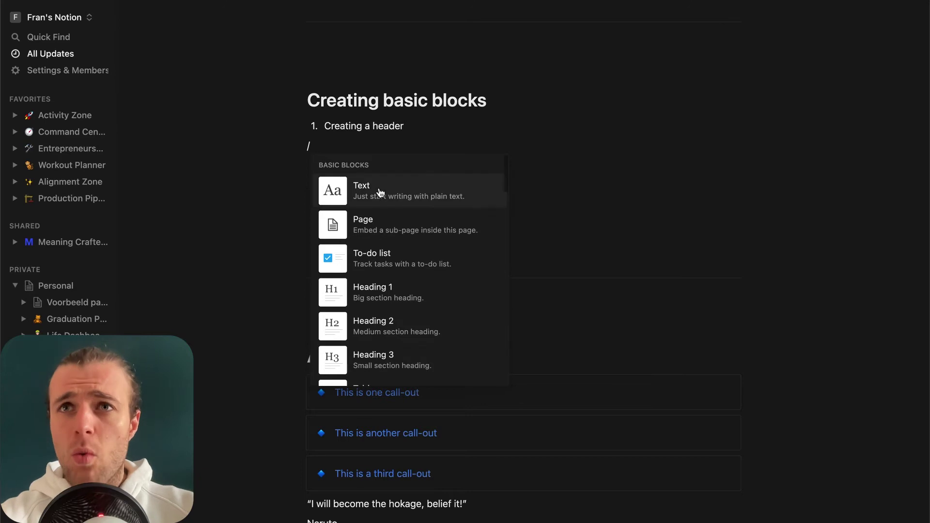
click(411, 299)
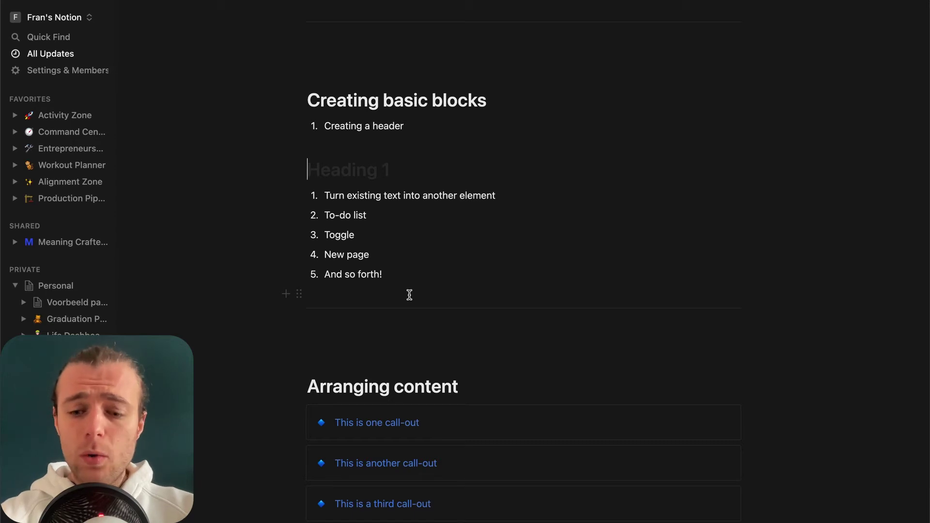
key(BackSpace)
Create a Heading 1 reading "we've created header" below "Creating a header" using the /h1 command
text(/h)
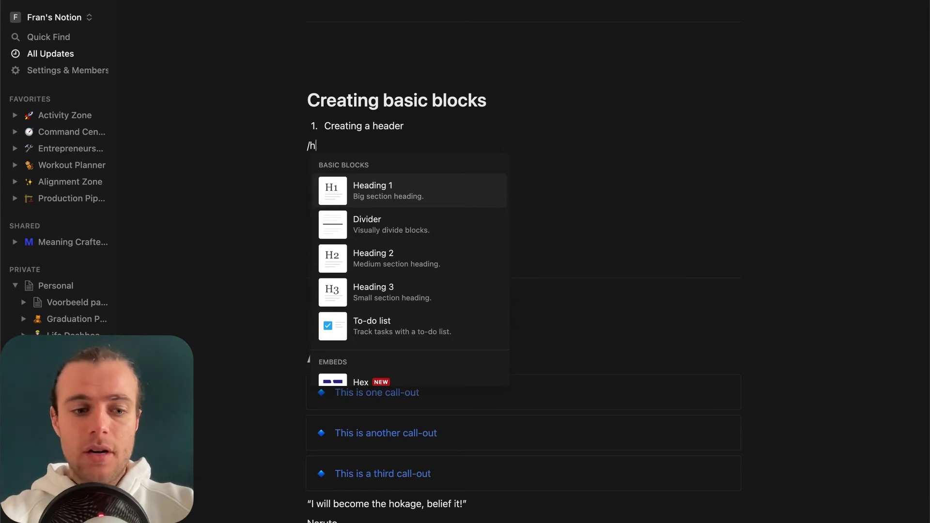
text(1)
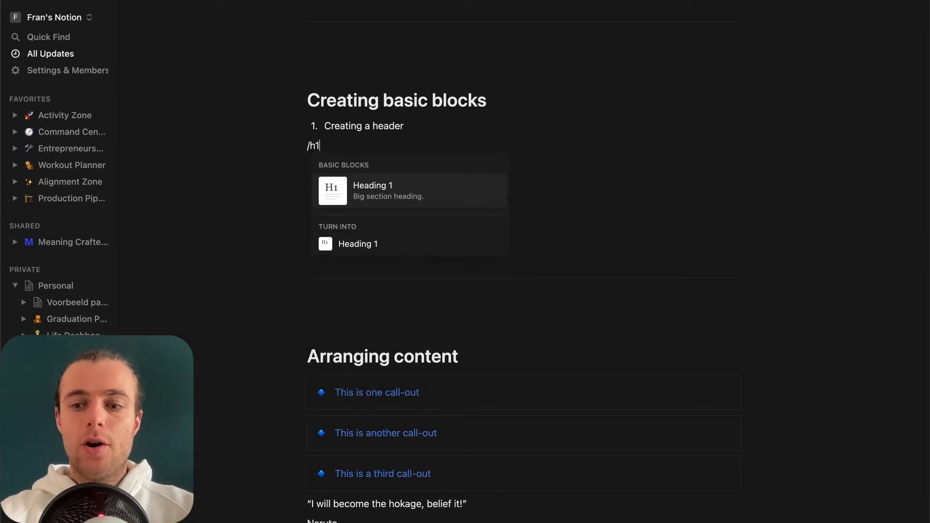
key(Return)
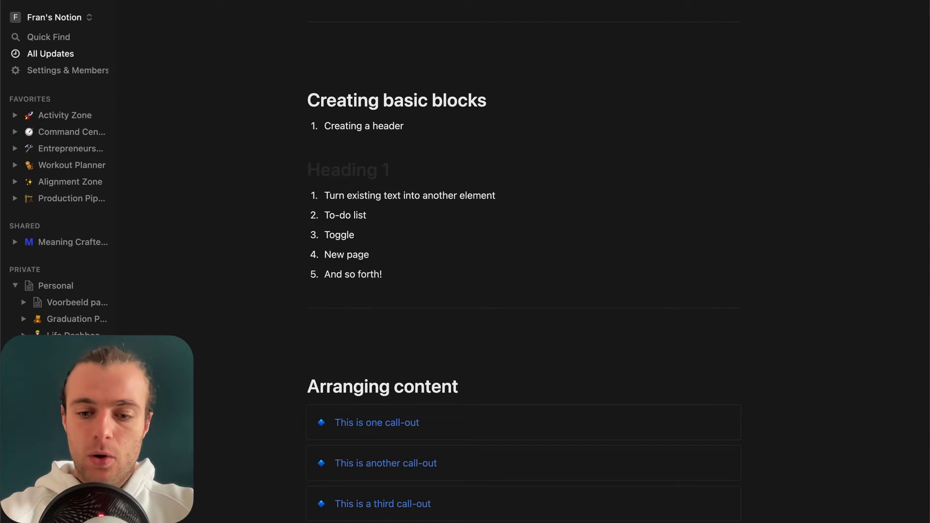
text(we've create)
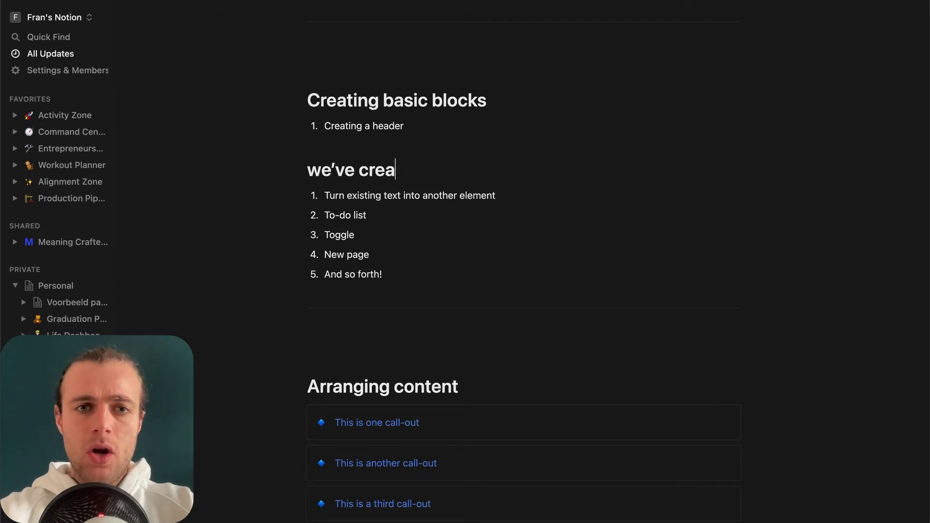
text(d header)
key(Return)
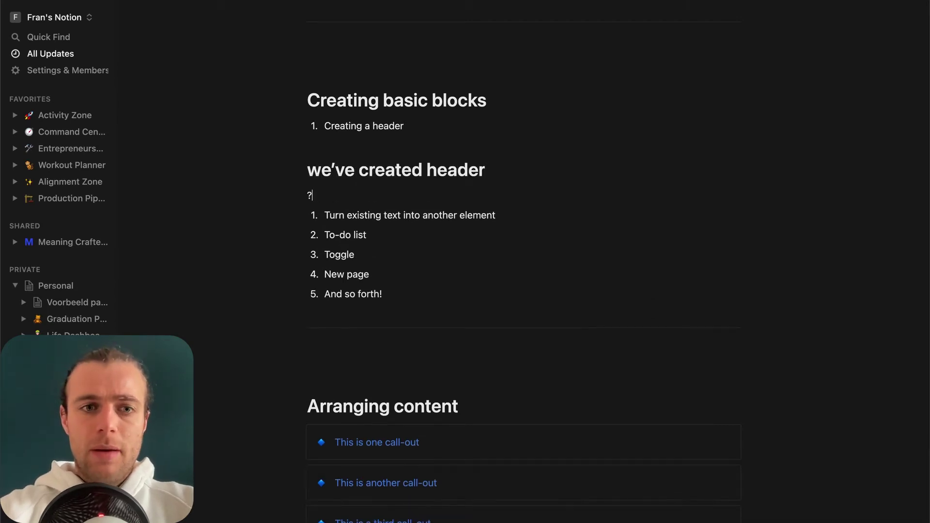
Create a Heading 2 reading "h2" below the "we've created header" heading using the /h2 command
text(/h2)
key(Return)
text(h2)
key(Return)
Create a Heading 3 reading "h3" below the "h2" heading using the /h3 command
text(/)
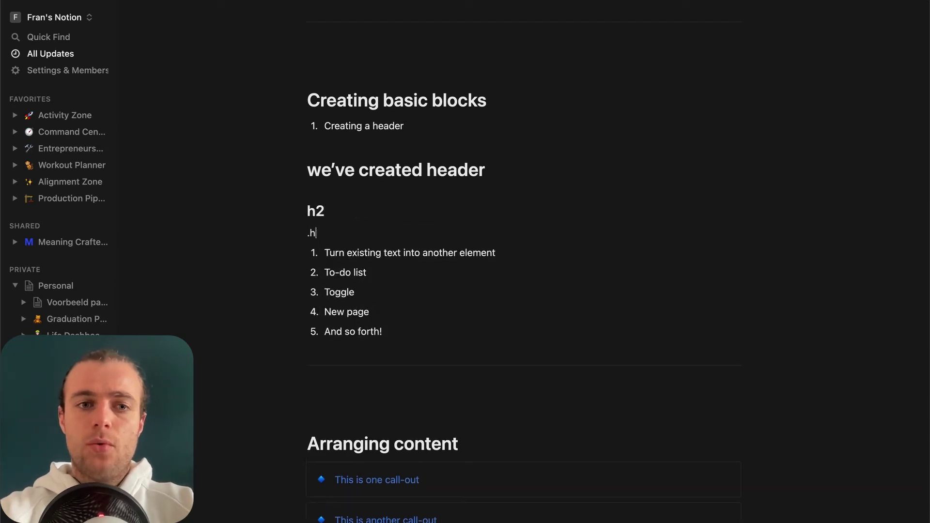
text(h3)
key(Return)
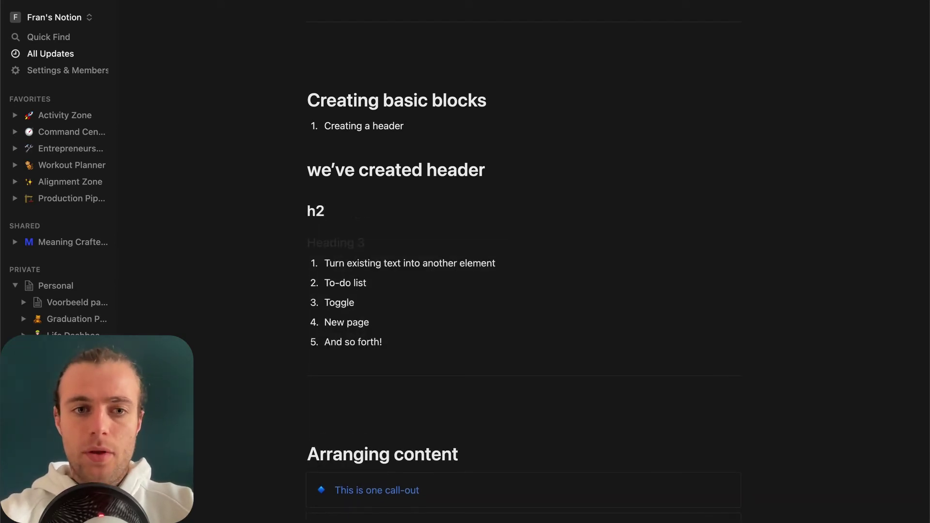
text(h3)
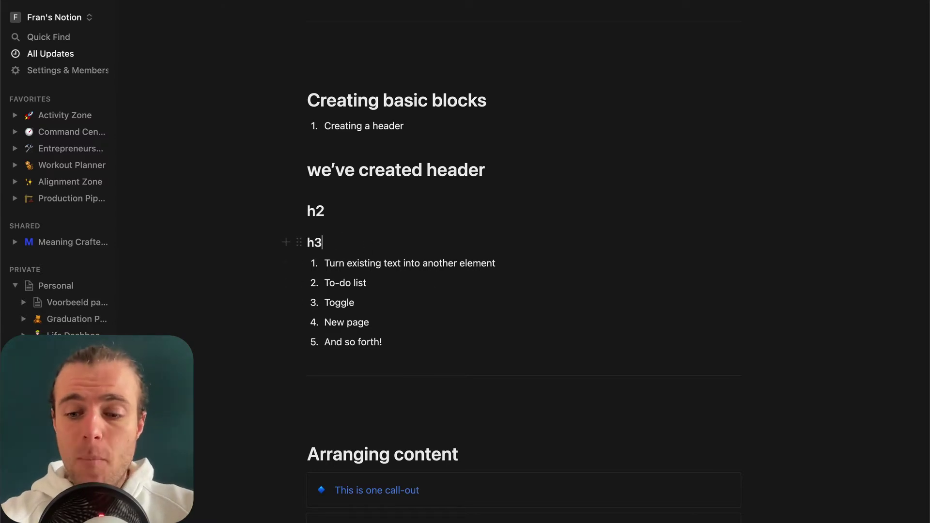
key(Return)
Insert a to-do list item reading "There'es our todo list" below the "h3" heading using the /todo command
text(/)
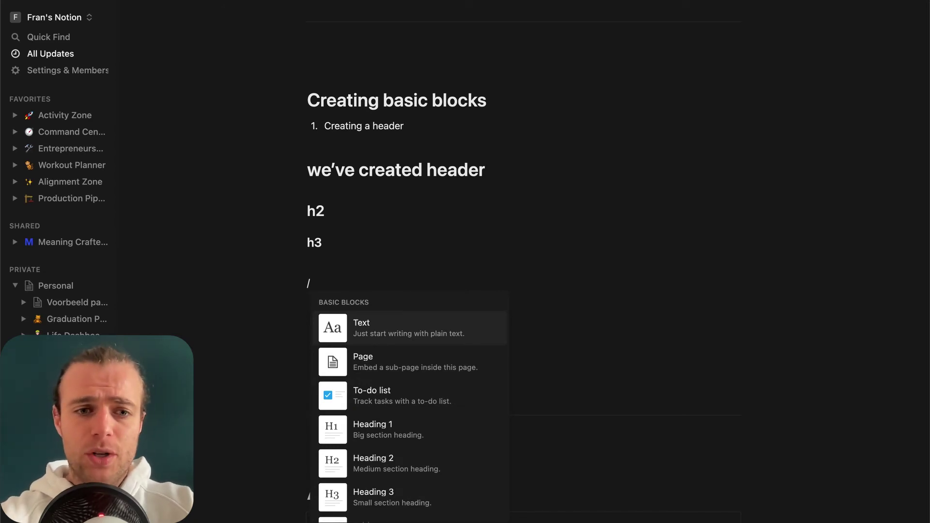
text(todo)
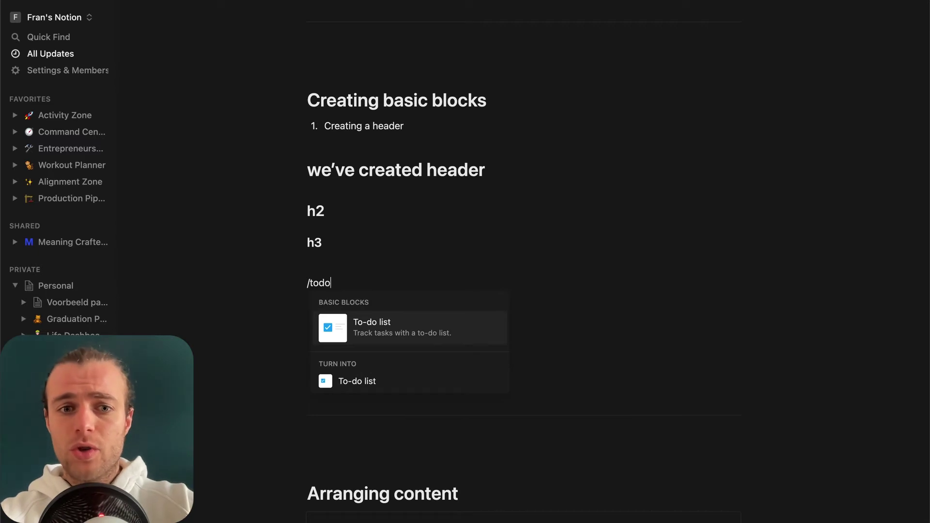
key(Return)
text(Ther'e)
key(BackSpace)
key(BackSpace)
text(e'es our todo lis)
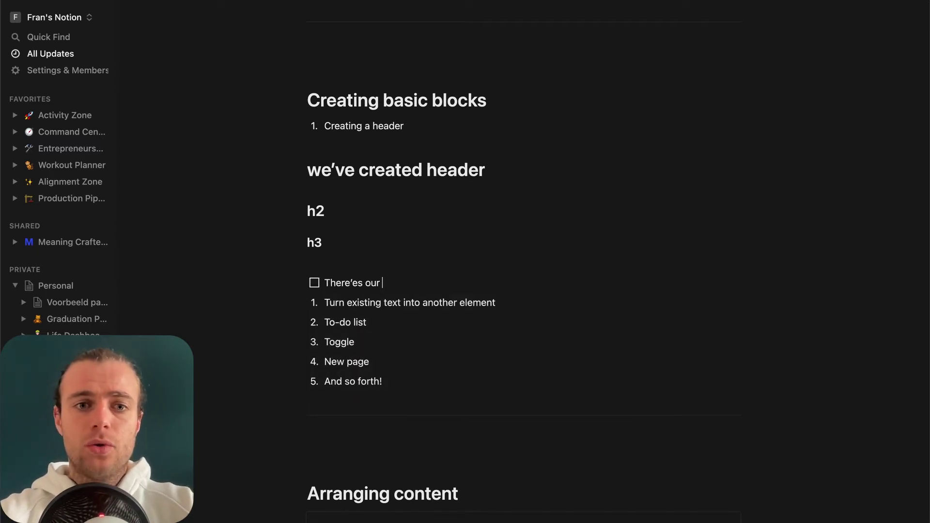
text(todo list)
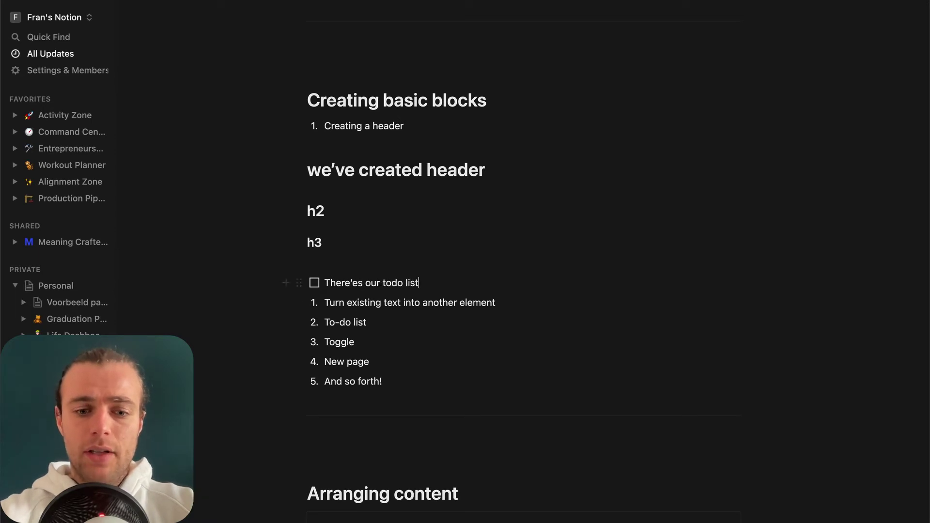
Insert a toggle list item reading "There's our toggle list" below the to-do item, leaving an empty line after it
key(Return)
key(Return)
text(/toggl)
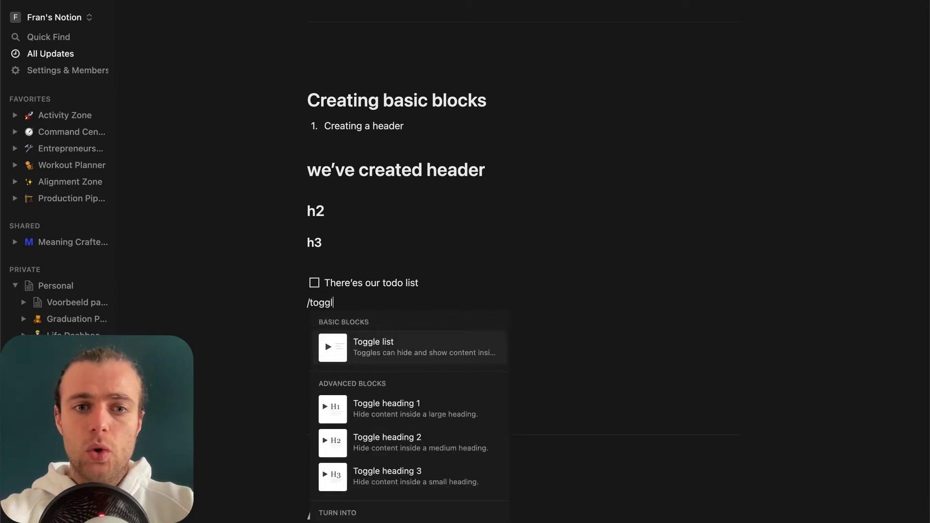
key(Return)
text(There's our toggle li)
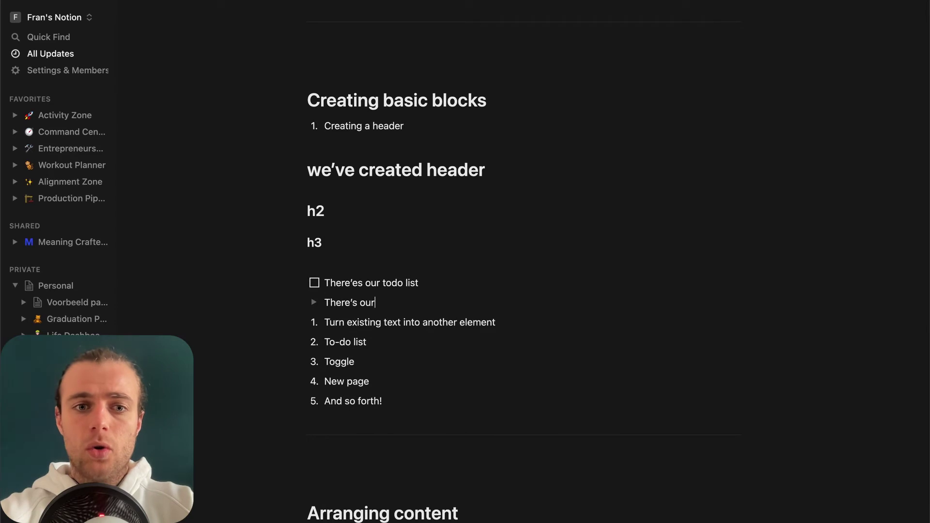
text(st)
key(Return)
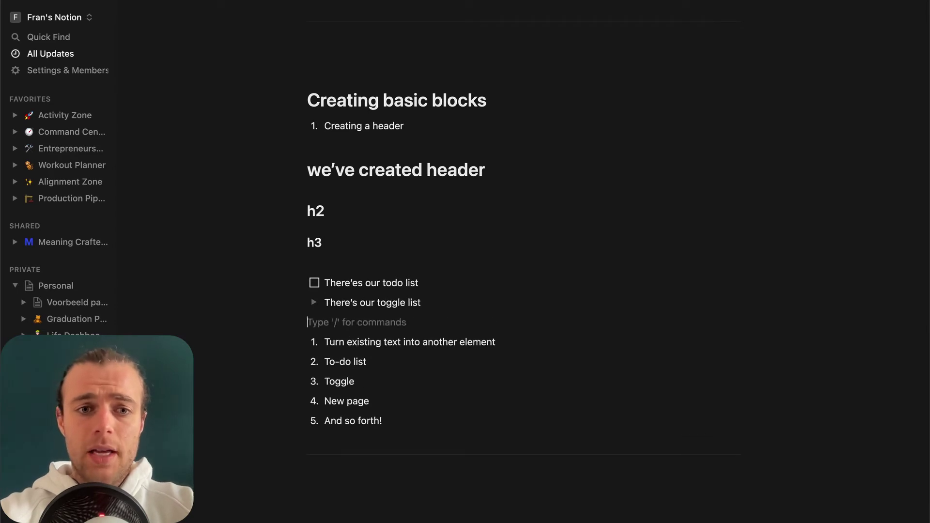
key(BackSpace)
Try a Toggle heading 2 on the empty line below the toggle list and revert it to plain text
text(/togg)
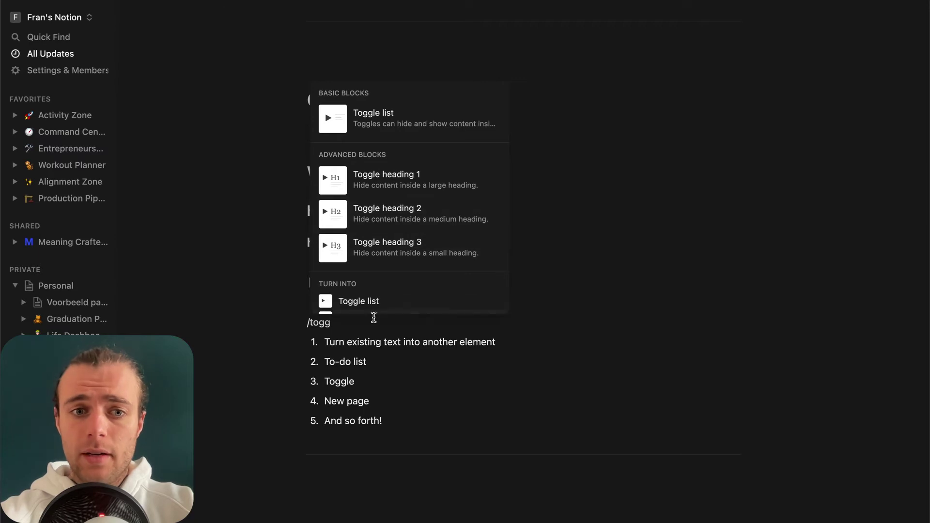
key(BackSpace)
key(BackSpace)
key(BackSpace)
key(BackSpace)
key(BackSpace)
text(/to)
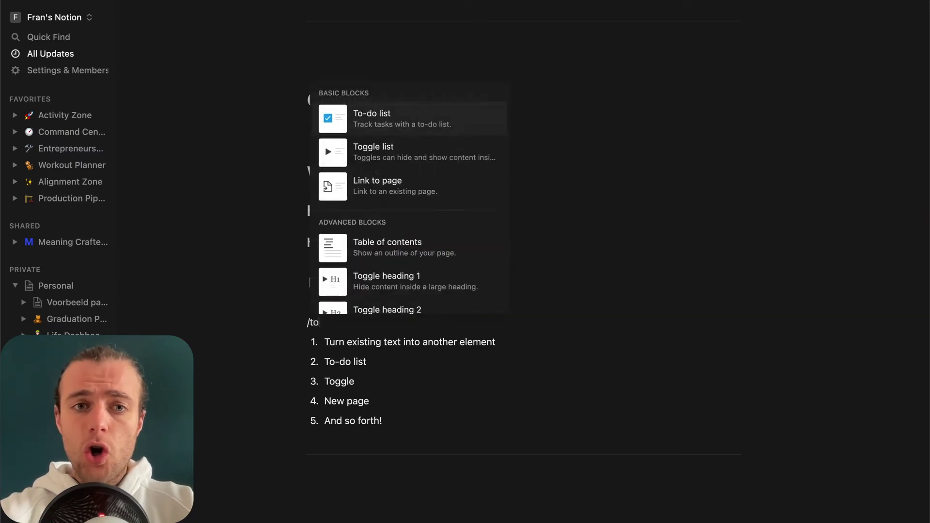
text(ggh)
key(BackSpace)
text(leh2)
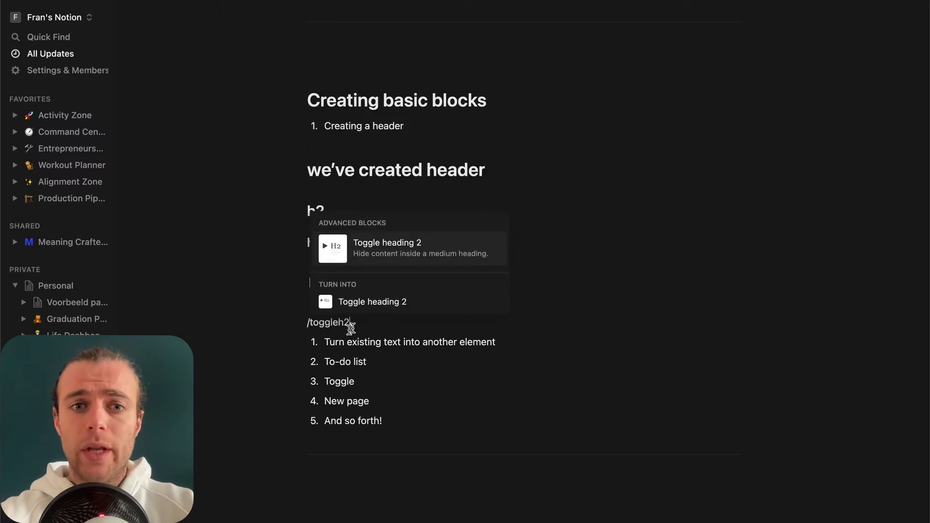
click(432, 252)
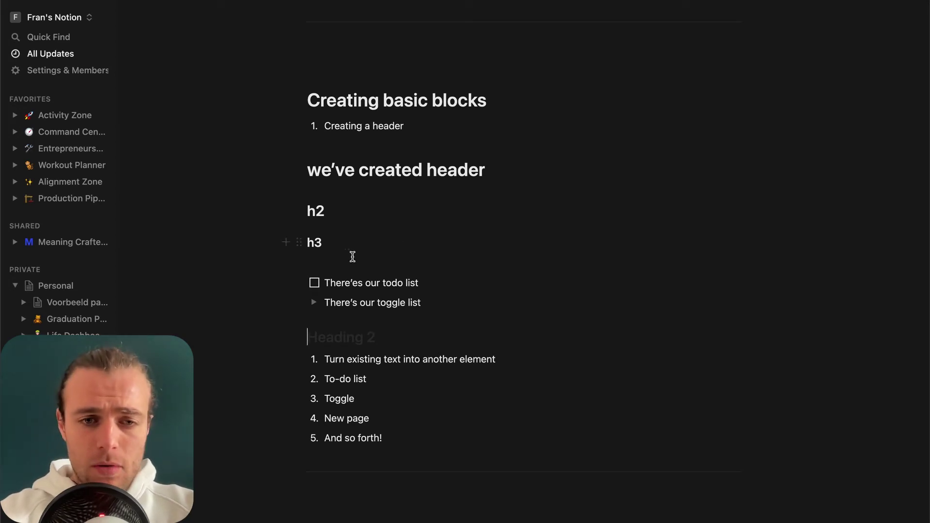
key(BackSpace)
Insert a sub-page titled "New page" below the "Toggle" list item using the /page command, and return to the parent page
scroll(629, 285, down, 5)
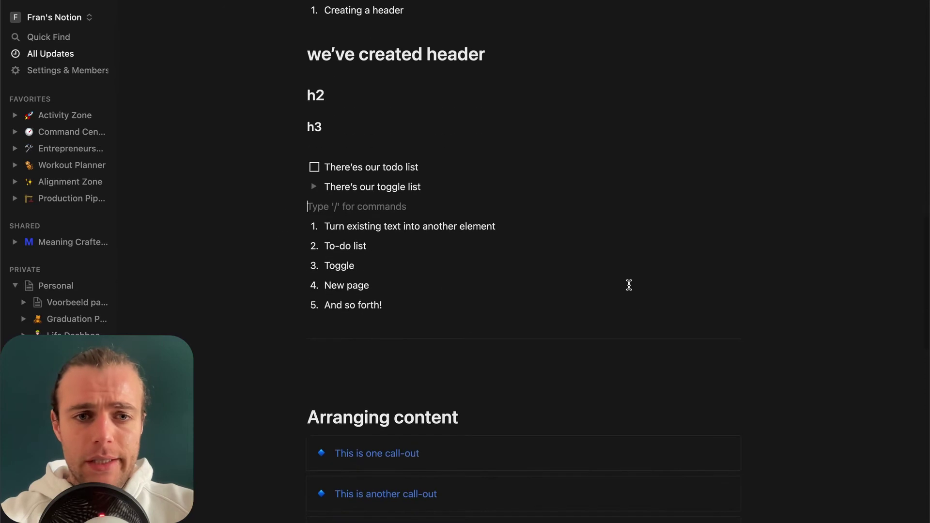
scroll(429, 126, up, 1)
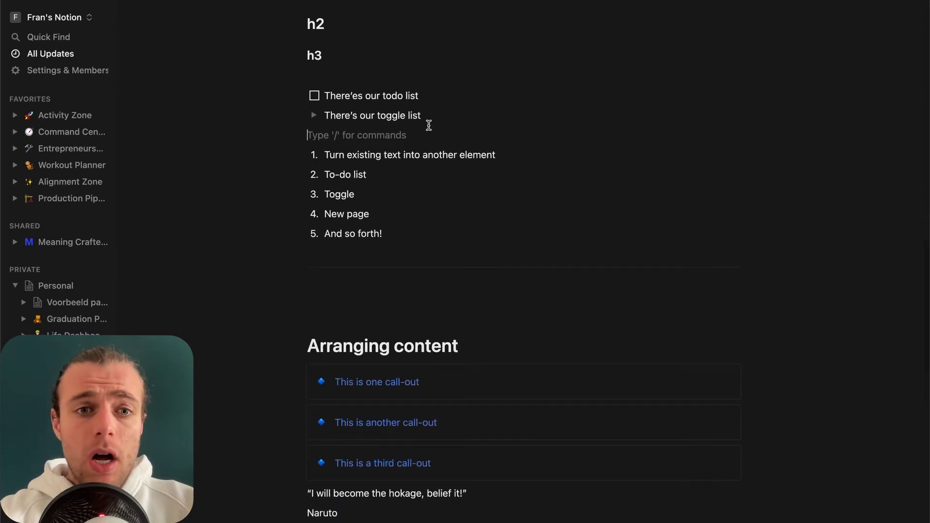
click(381, 198)
key(Return)
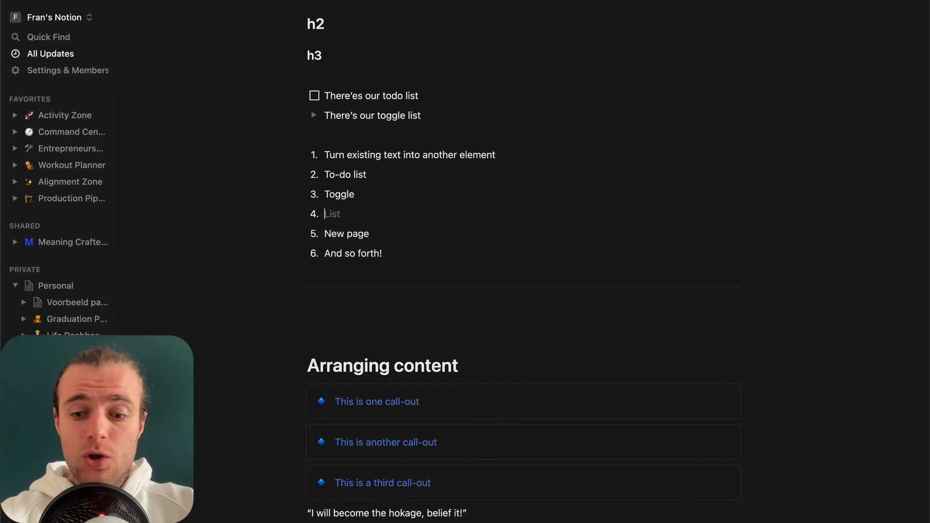
key(Return)
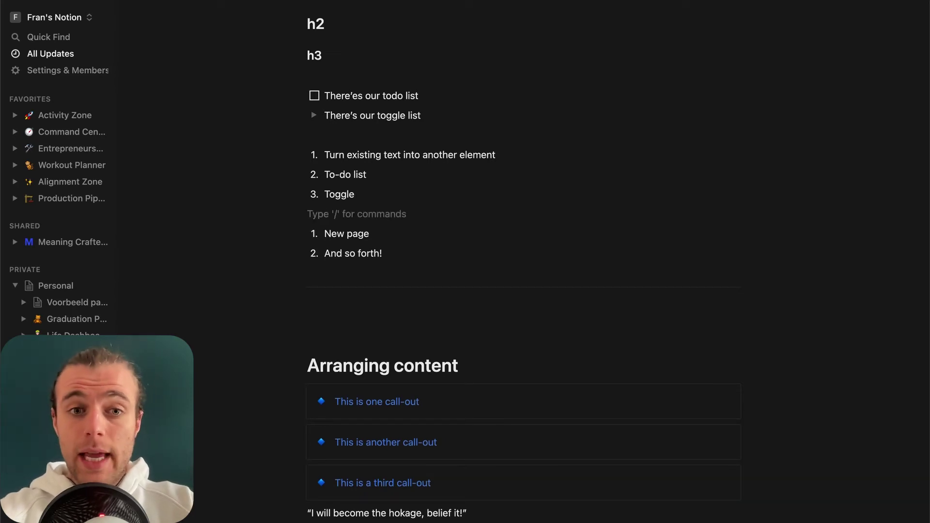
text(/page)
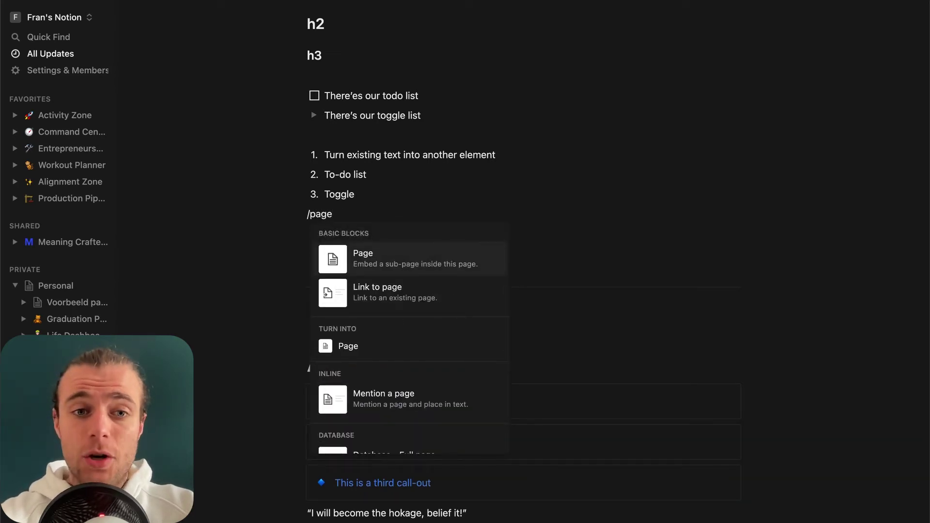
key(Return)
text(New page)
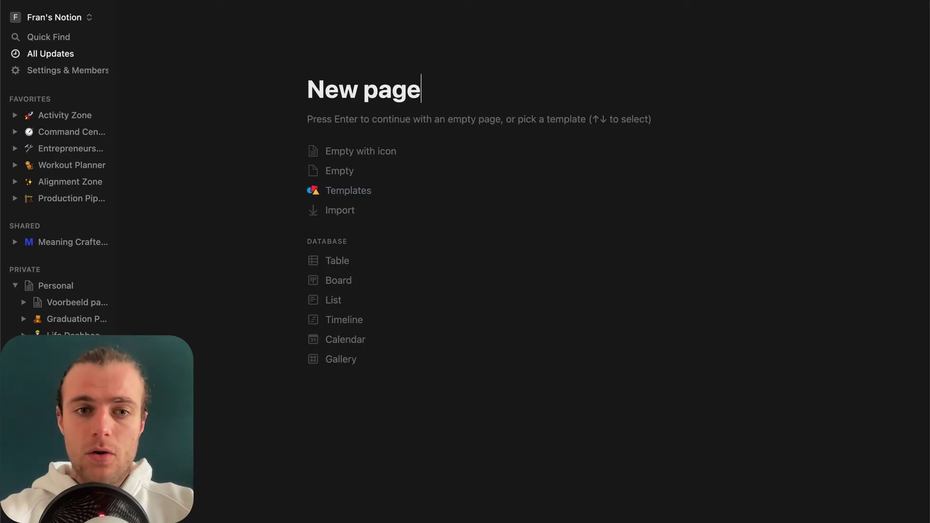
key(super+bracketleft)
Create a sub-page named "this page" through an @ mention on a new line between "Toggle" and the "New page" link
click(386, 196)
key(Return)
key(BackSpace)
text(@)
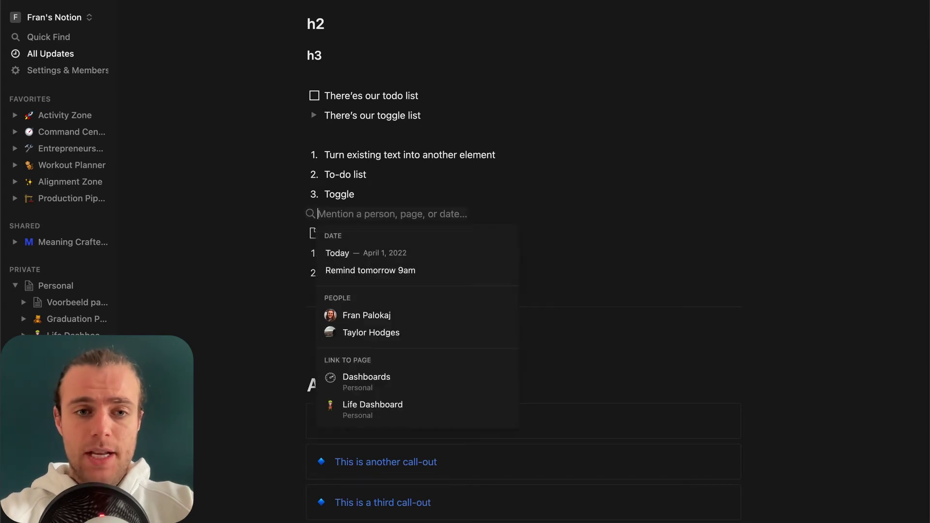
text(this page)
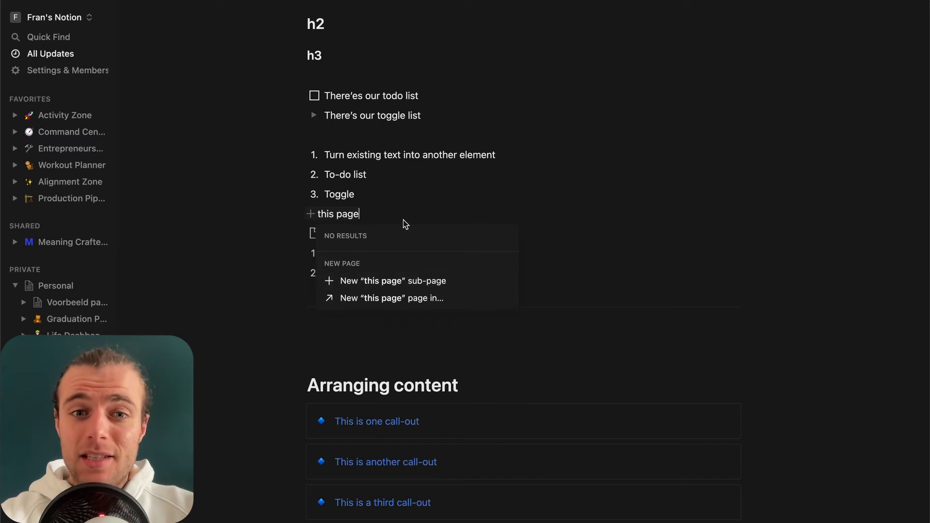
click(401, 281)
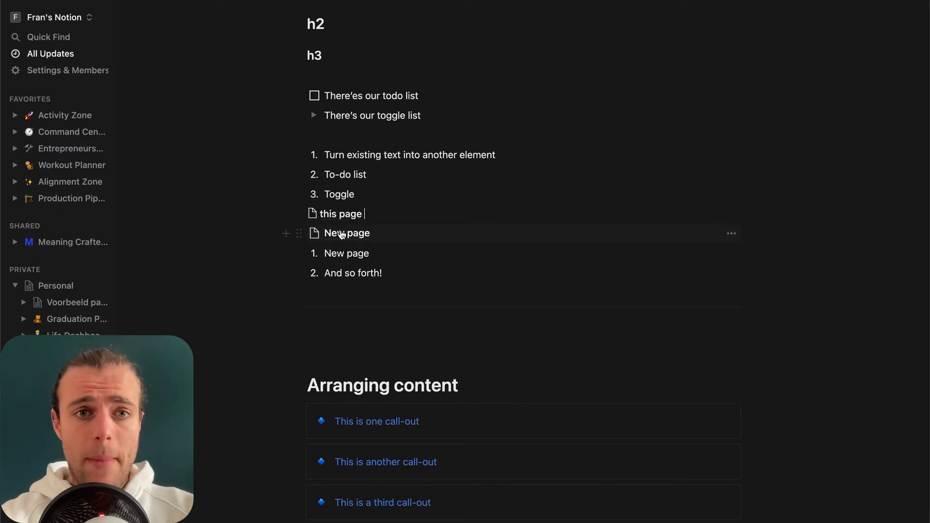
Move "This is another call-out" beside "This is a third call-out" under Arranging content, forming two columns
scroll(342, 235, up, 2)
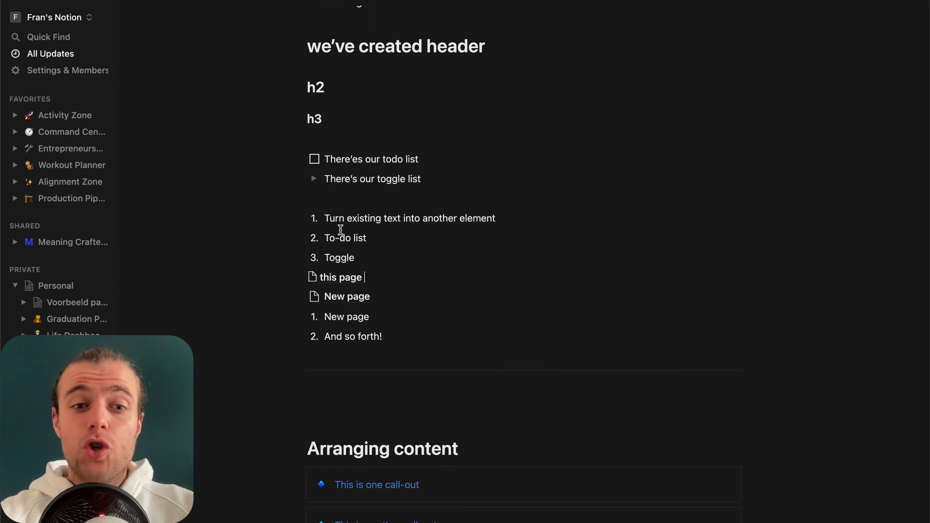
scroll(464, 212, up, 2)
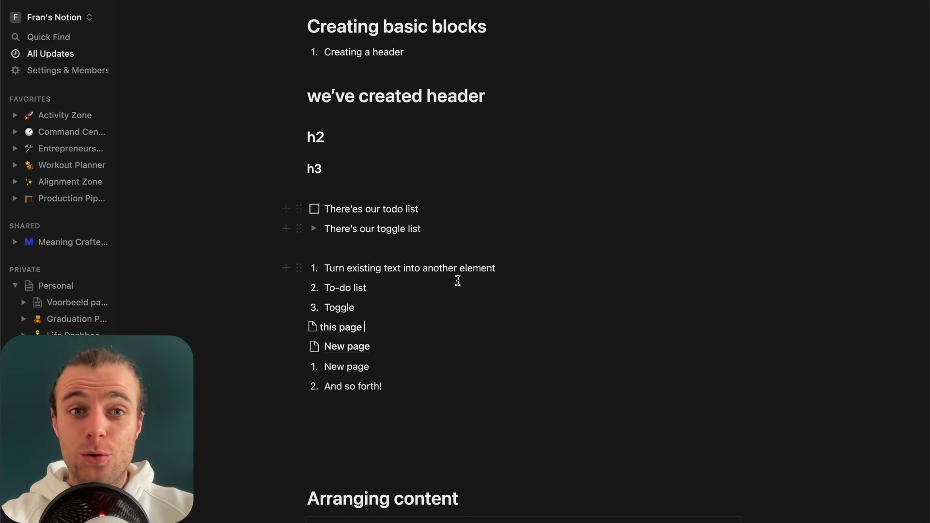
scroll(454, 285, up, 1)
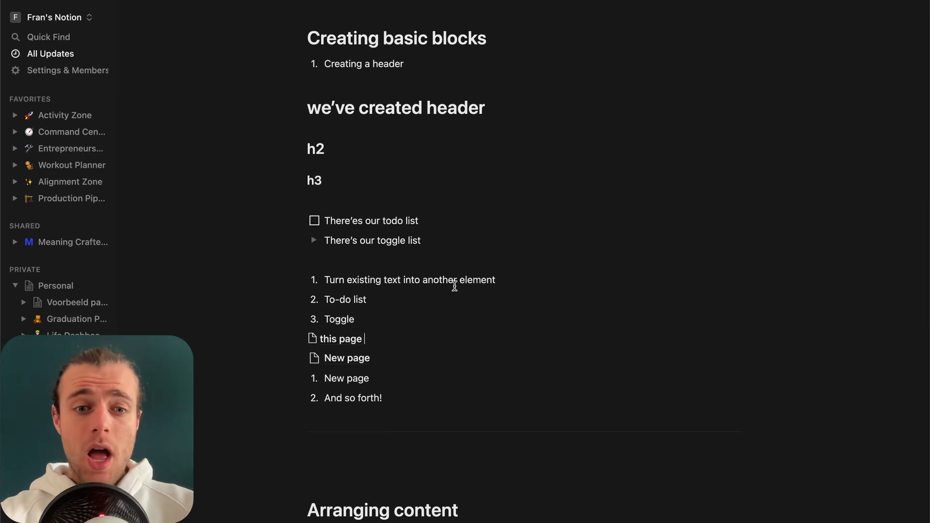
scroll(454, 286, down, 7)
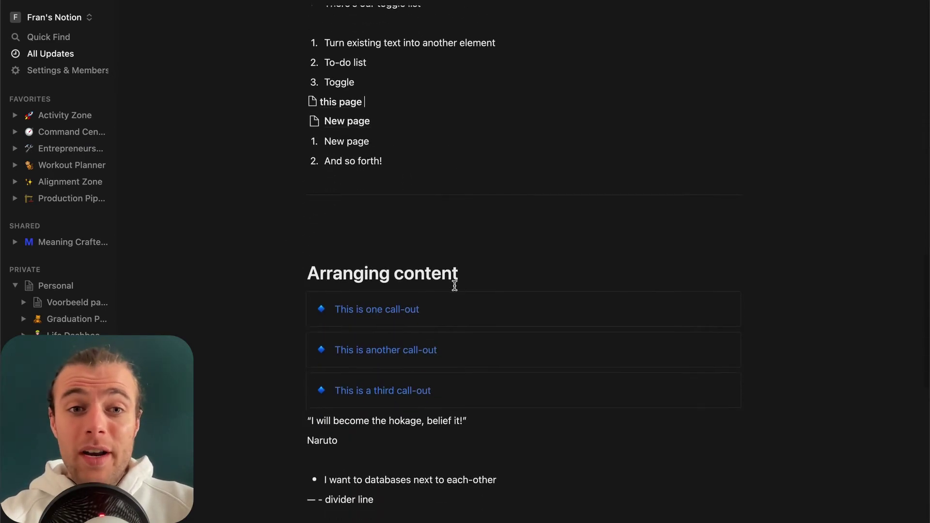
scroll(454, 286, down, 2)
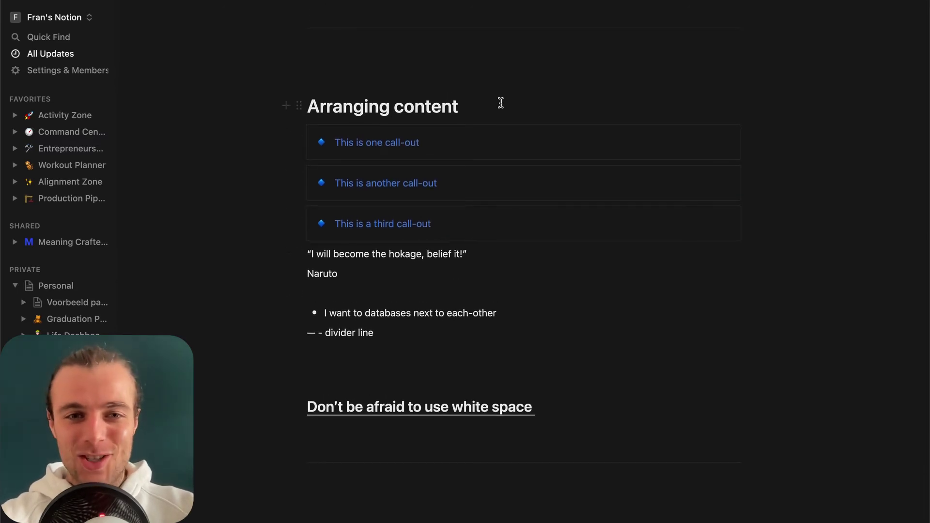
scroll(507, 290, up, 2)
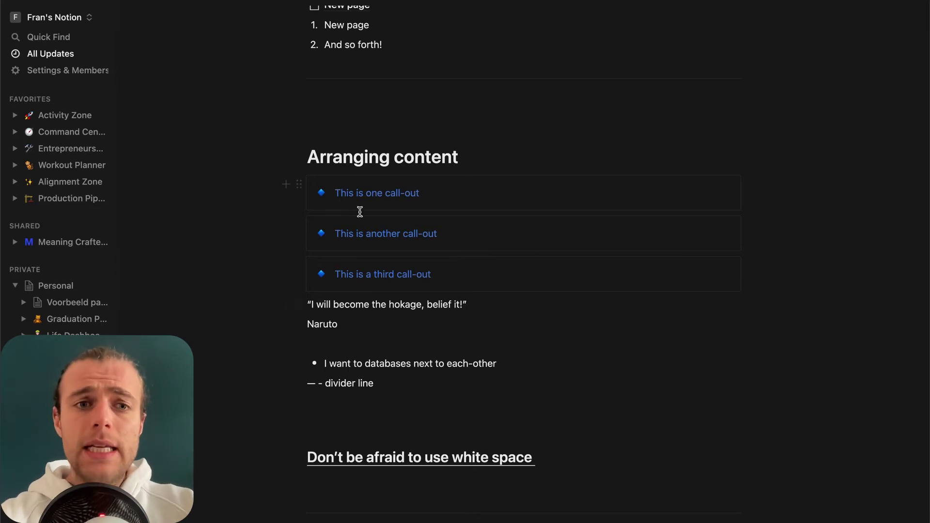
drag(300, 227, 748, 228)
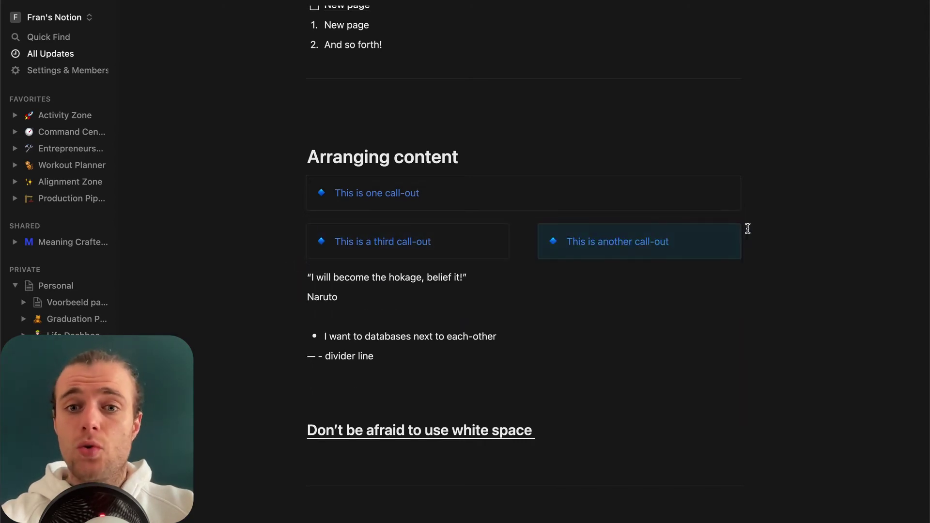
click(556, 300)
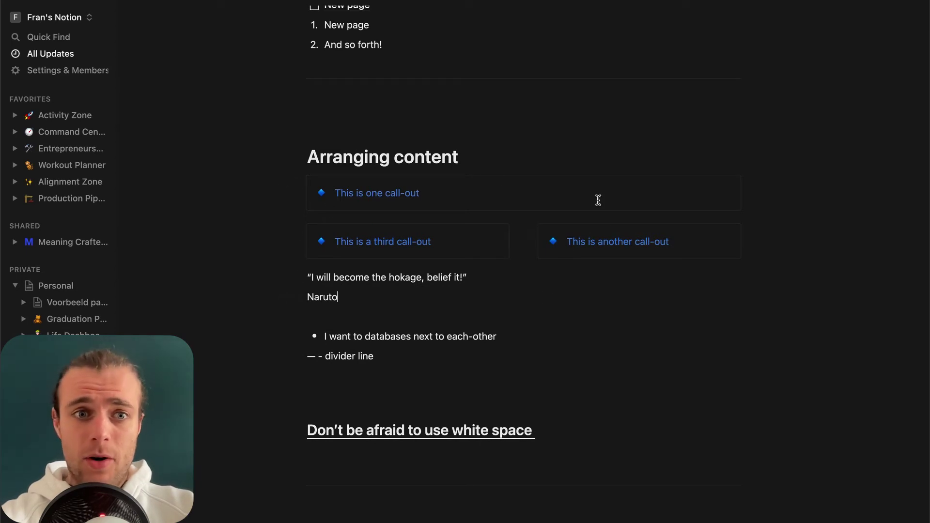
Try placing "This is one call-out" as a third column beside the other two call-outs and adjusting the column widths
drag(303, 190, 754, 239)
click(648, 297)
drag(444, 222, 484, 226)
drag(603, 235, 635, 235)
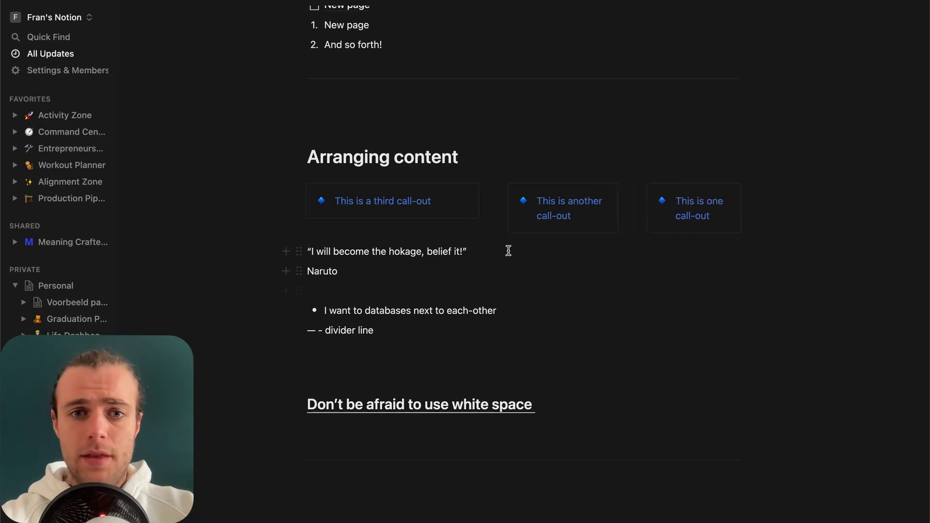
drag(490, 235, 445, 235)
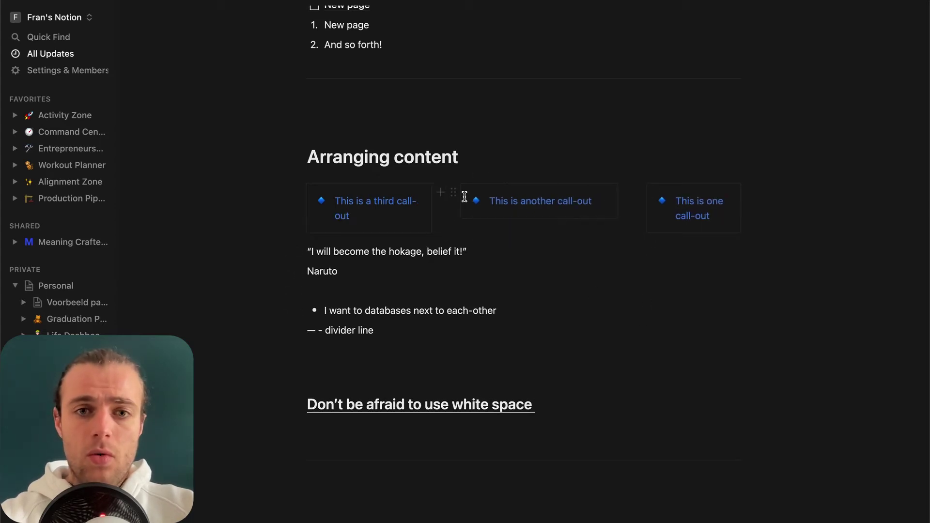
Undo the column width changes and the move of "This is one call-out", and clear the block selection
key(super+z)
key(super+z)
key(super+z)
key(super+z)
key(super+z)
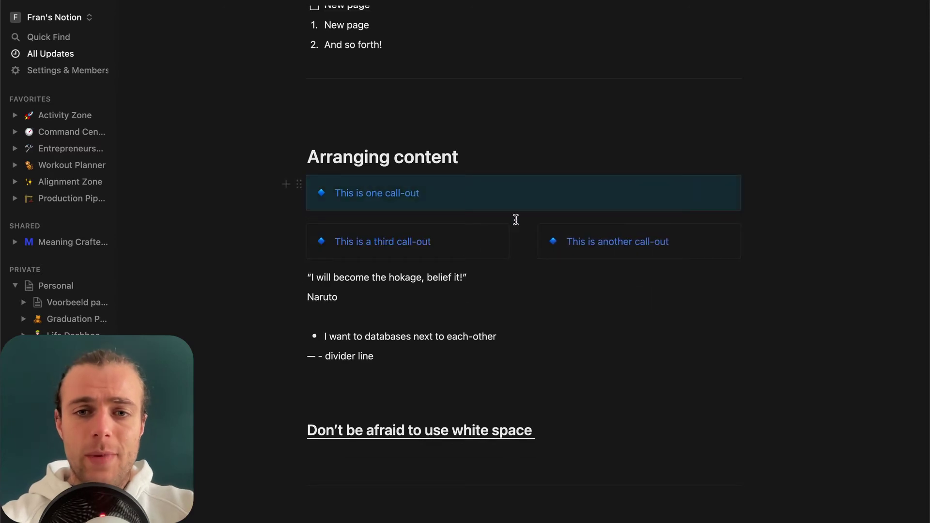
click(610, 323)
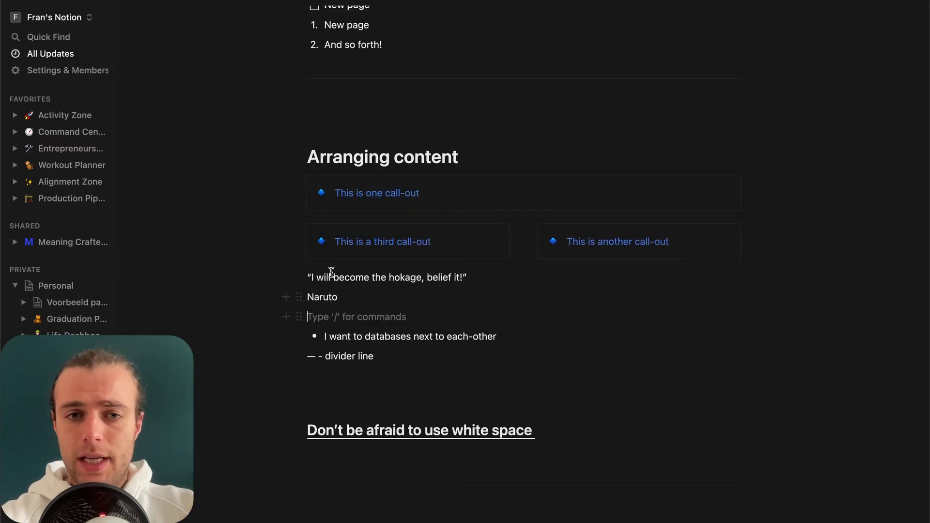
Add an empty line above the "I will become the hokage, belief it!" line and convert that line to a quote with /turntoquote
click(306, 278)
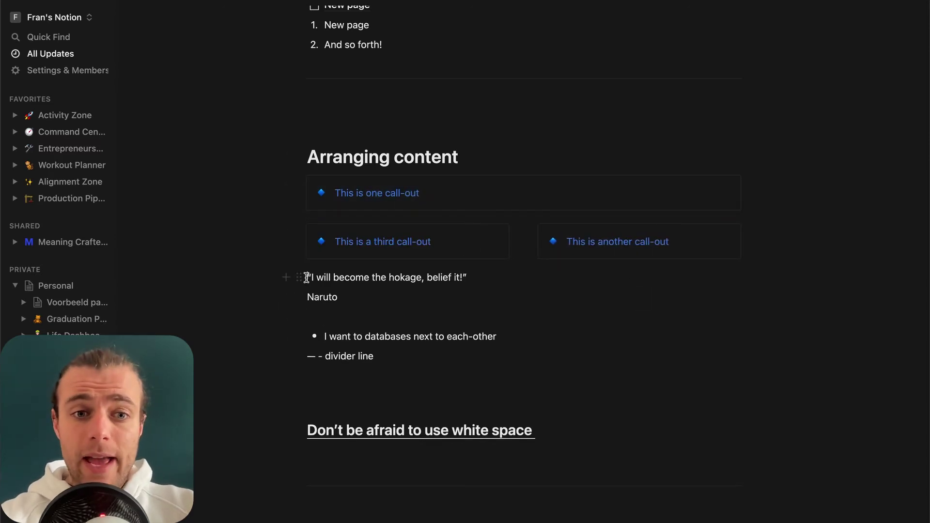
key(Return)
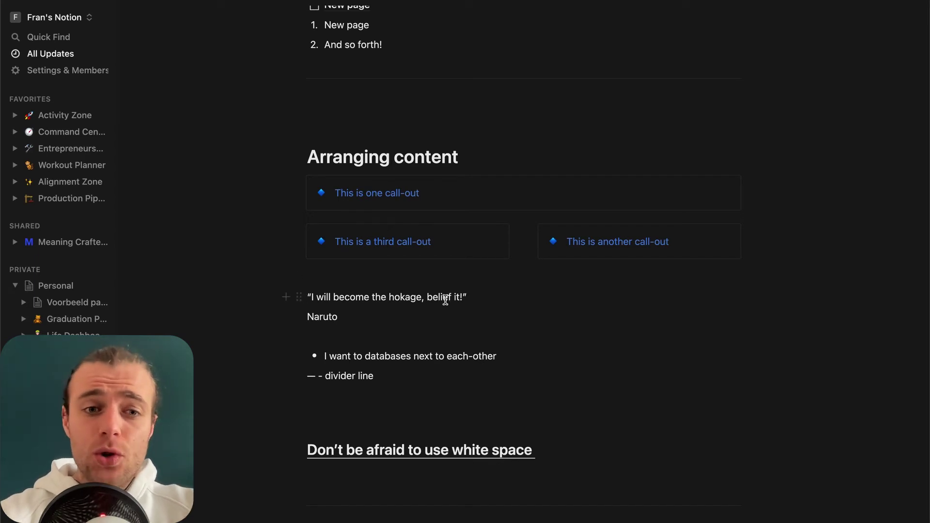
click(300, 297)
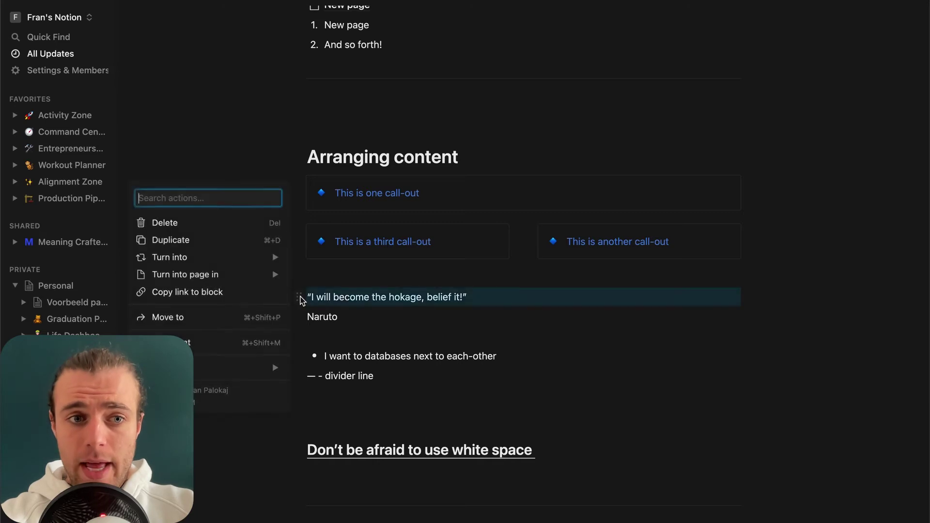
mouse_move(257, 265)
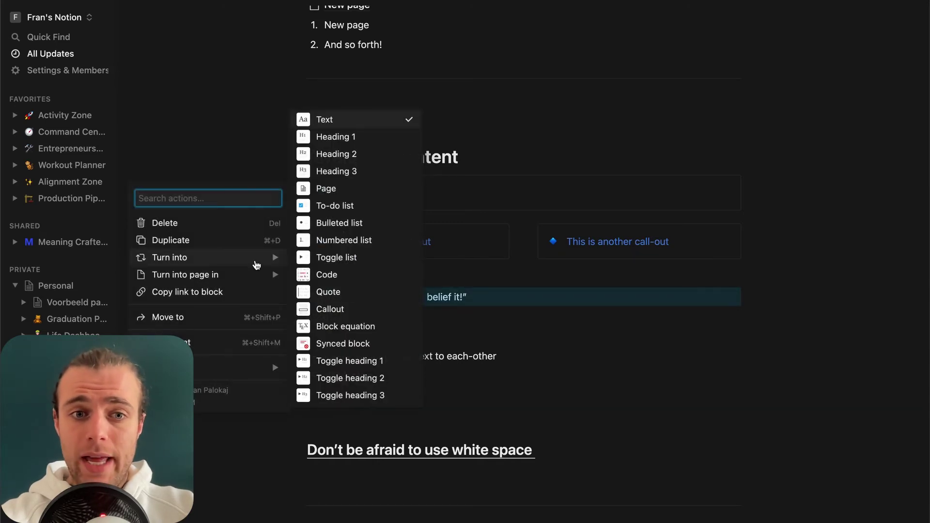
click(553, 289)
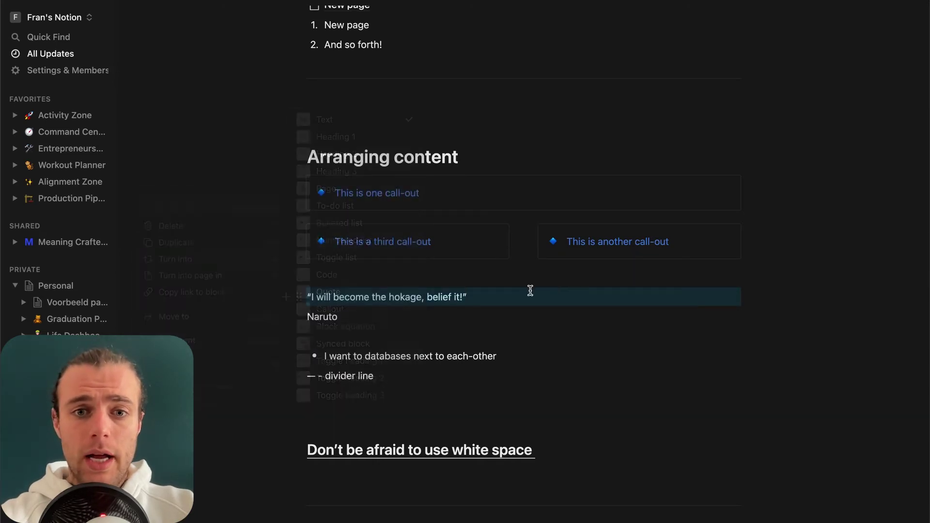
text(/)
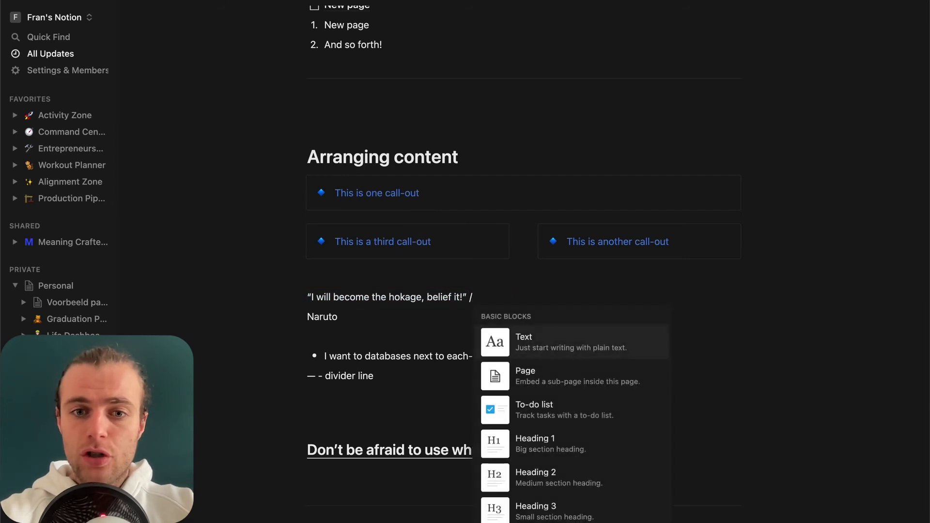
text(turntoquote)
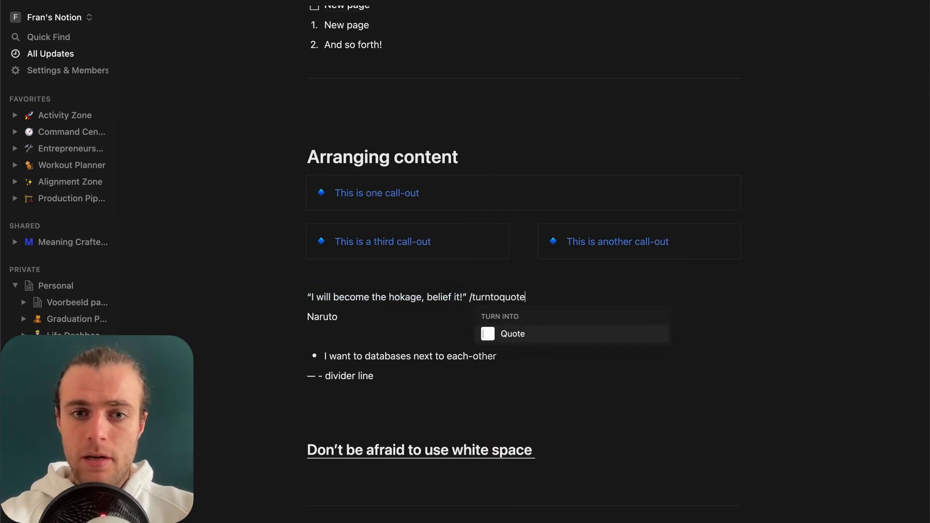
key(Return)
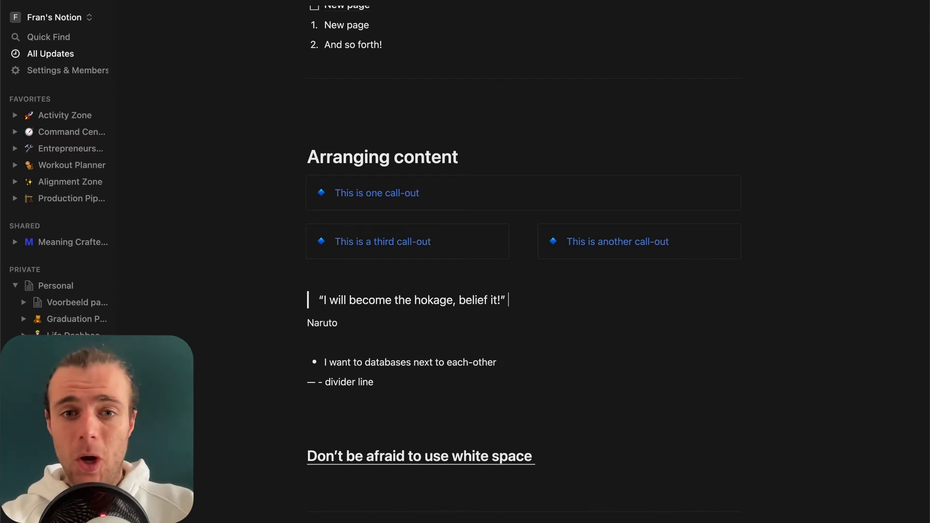
Insert an empty quote block below the hokage quote using the /quote command and revert it to a plain empty line
text(/quote)
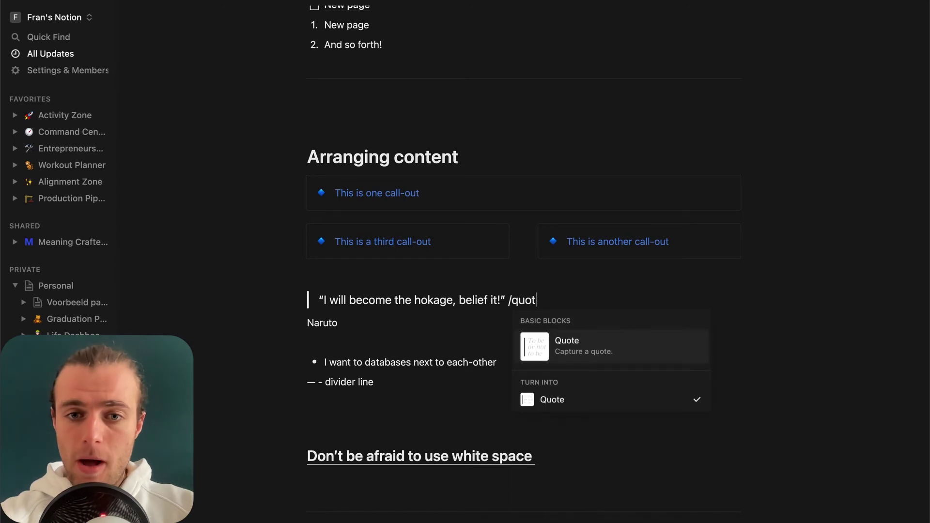
key(Return)
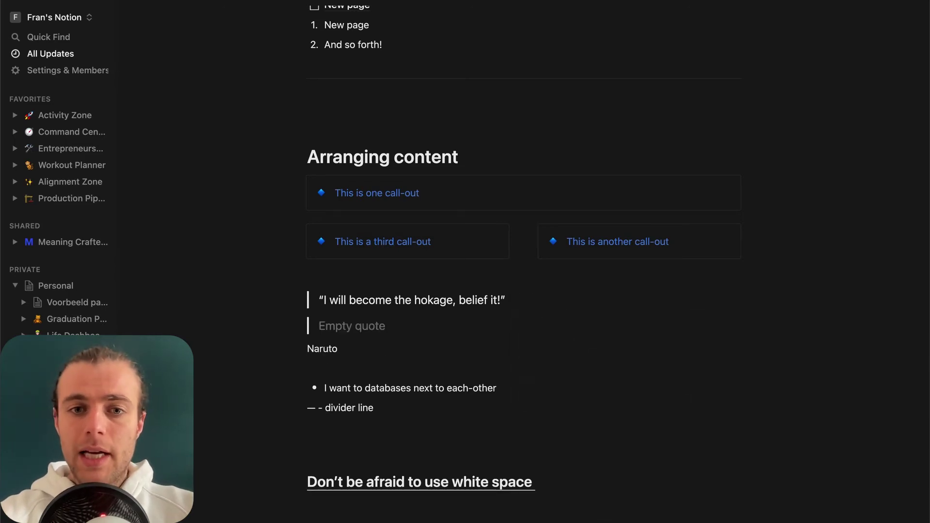
key(BackSpace)
key(BackSpace)
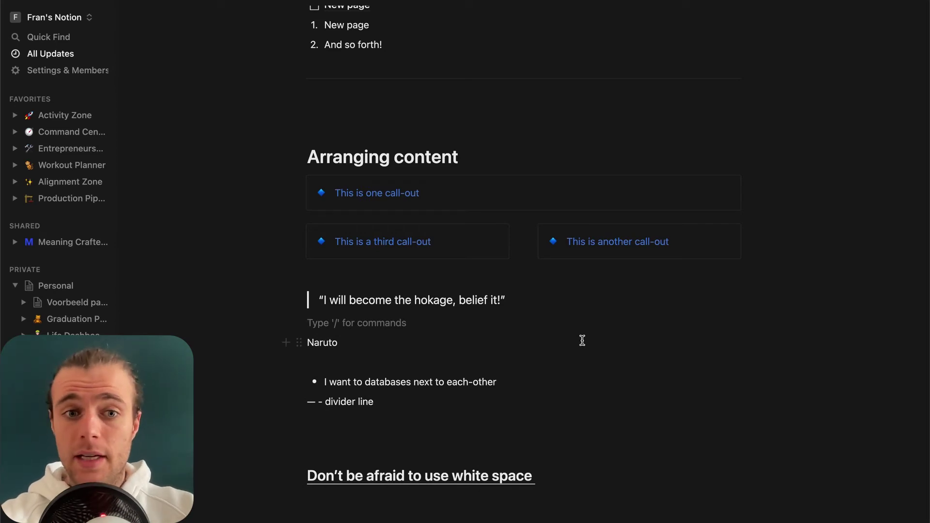
Try the Large and Default quote sizes on the "I will become the hokage, belief it!" quote
click(534, 301)
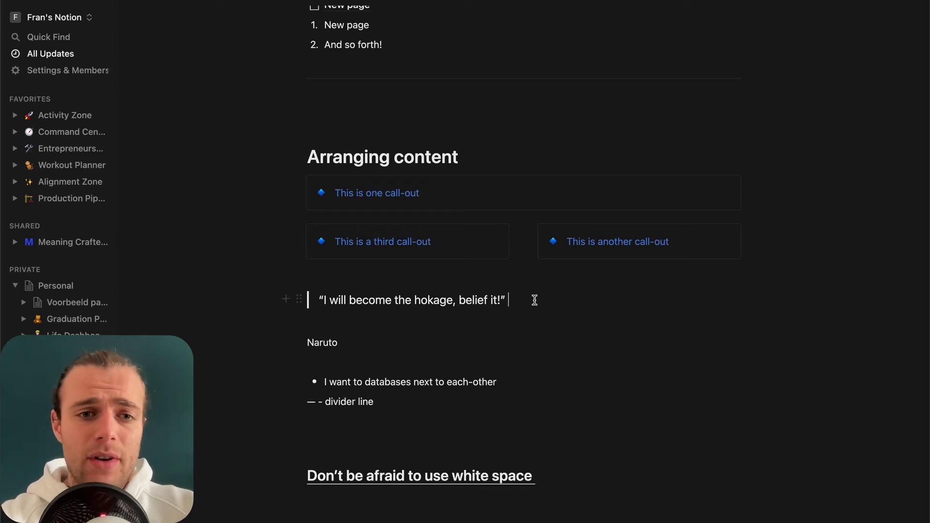
click(299, 300)
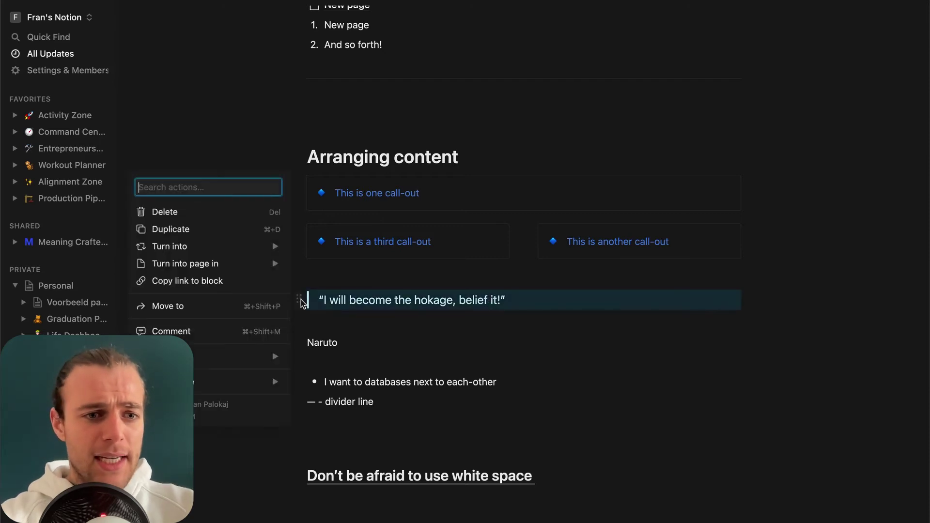
mouse_move(239, 383)
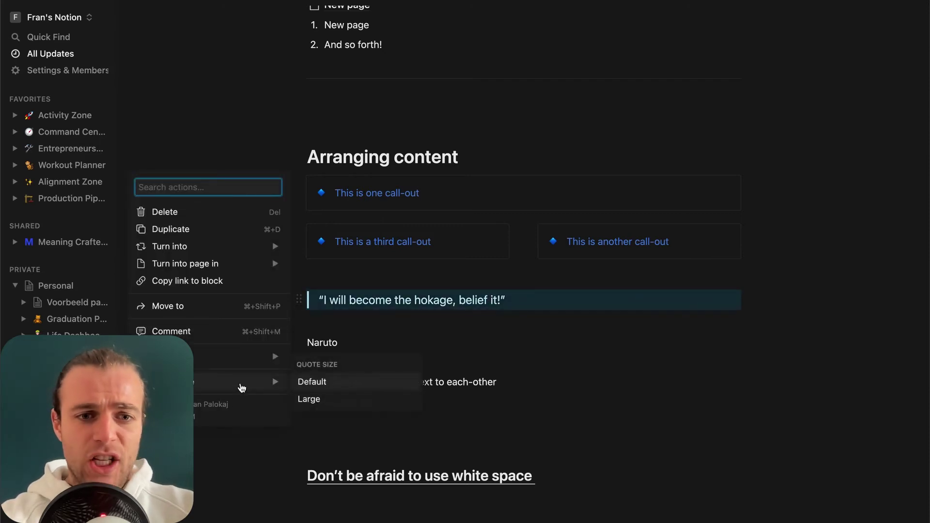
click(365, 403)
click(300, 302)
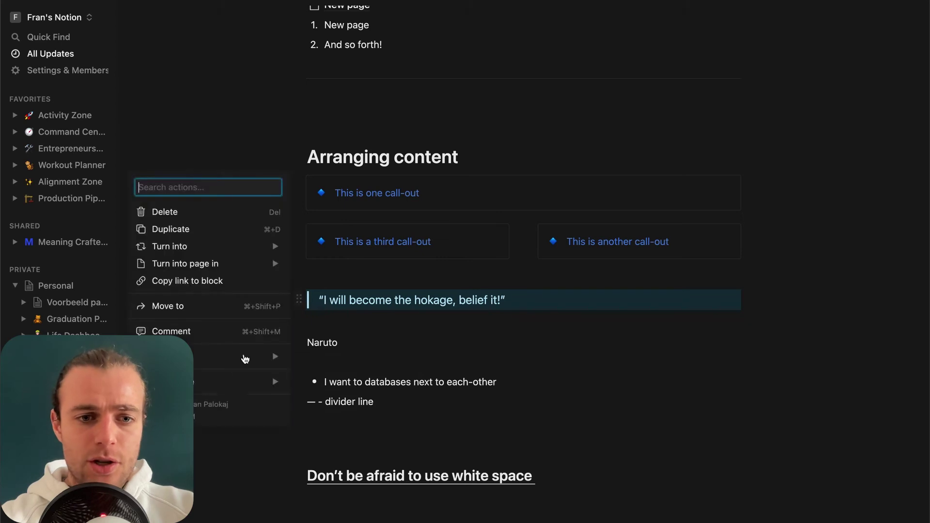
mouse_move(242, 388)
click(312, 382)
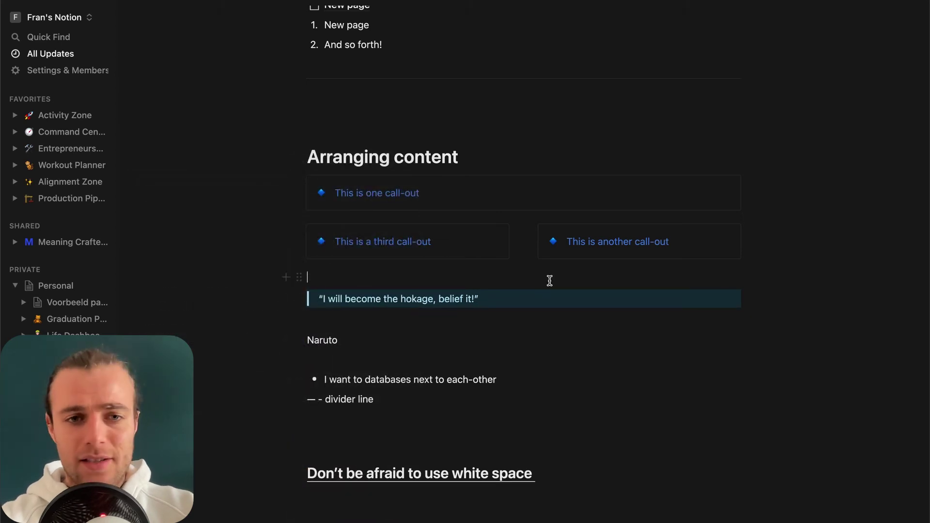
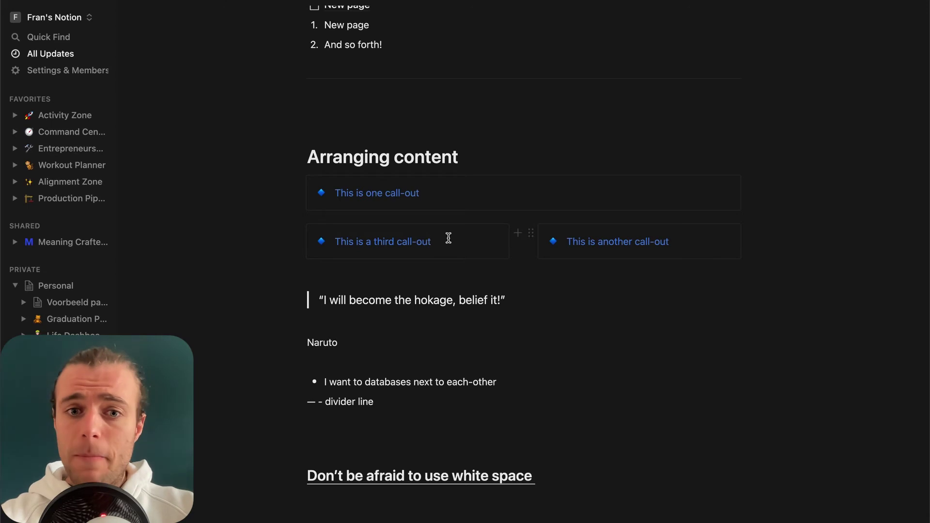
Add an empty line below the hokage quote and a second line inside the quote reading "Add some new text in here"
click(517, 301)
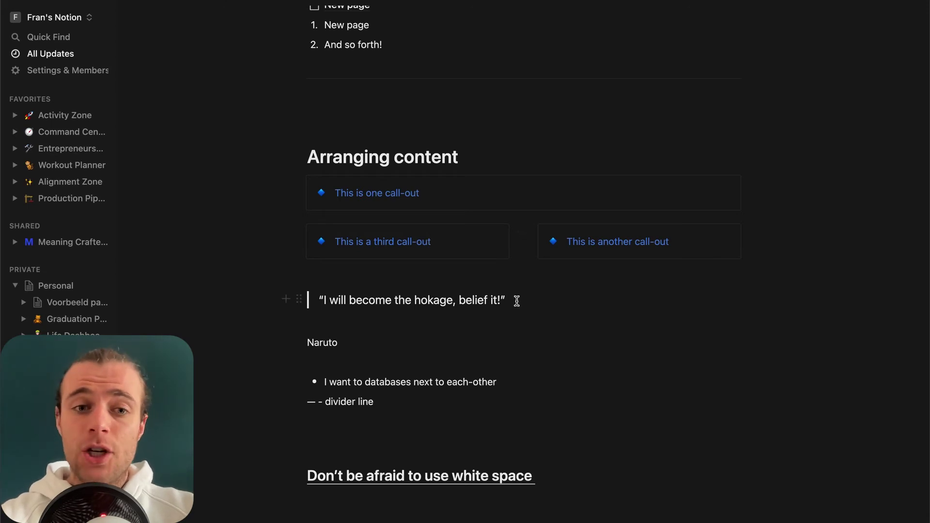
key(Return)
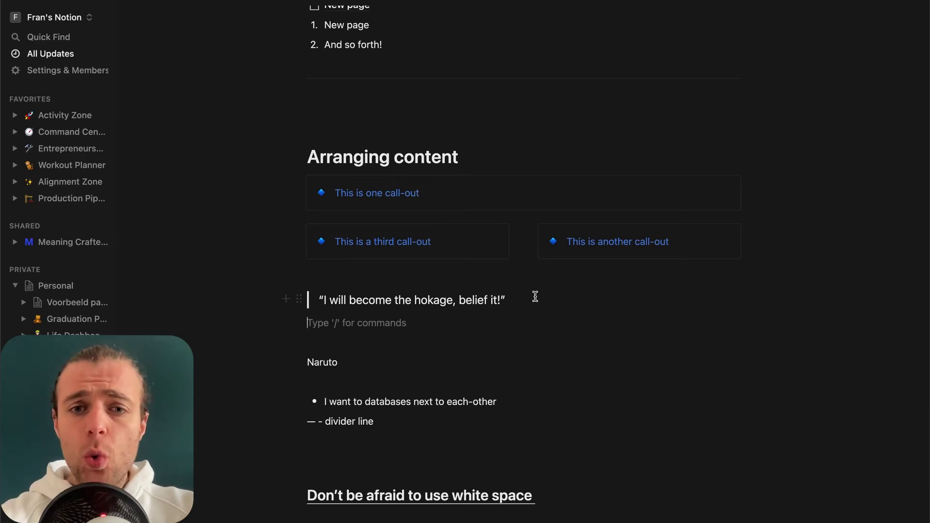
click(511, 300)
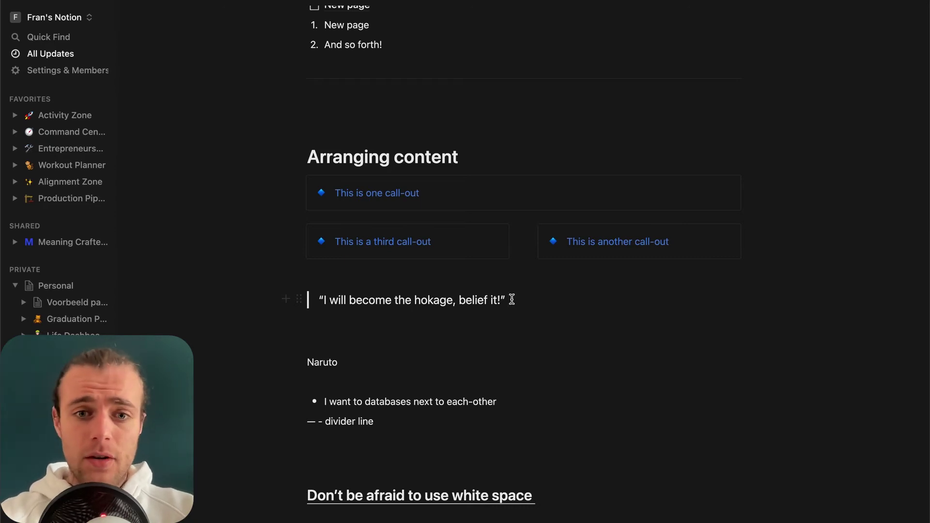
key(shift+Return)
text(Add some new text in here)
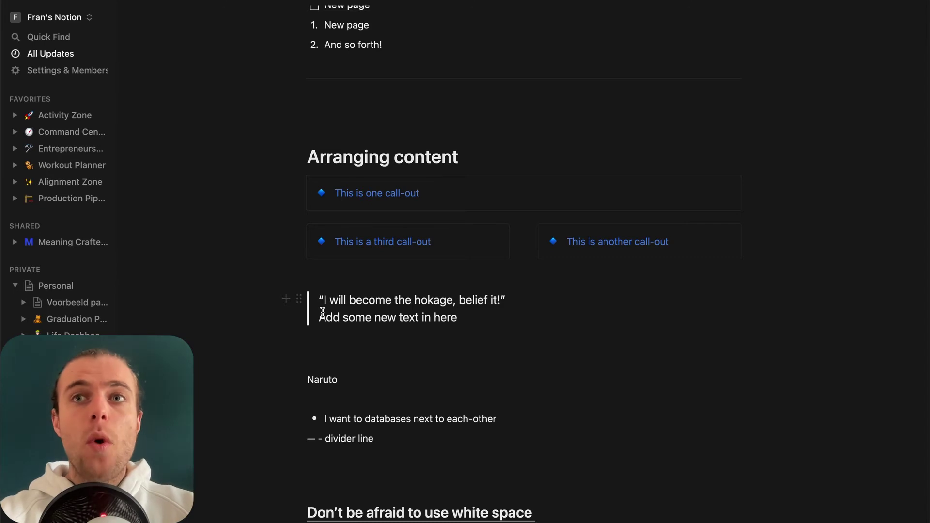
Delete the "Add some new text in here" line from the hokage quote
click(299, 303)
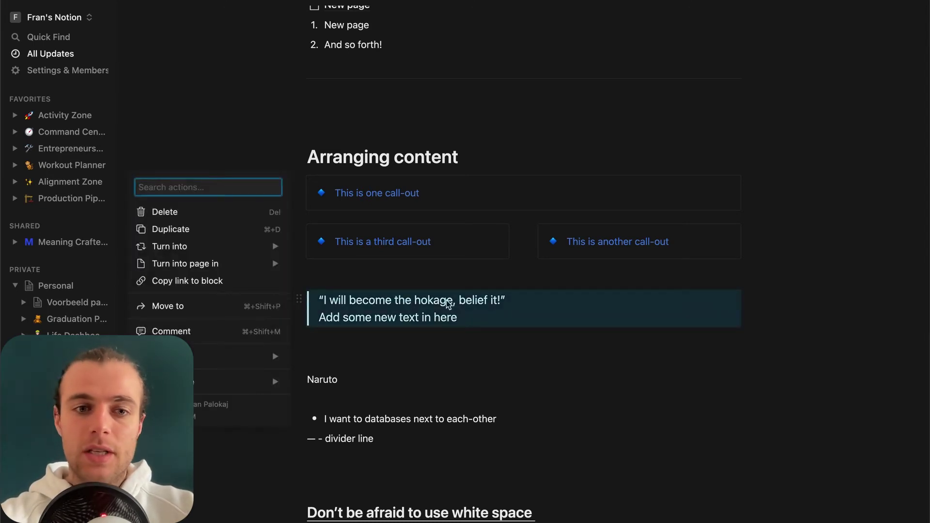
click(341, 298)
drag(466, 316, 318, 315)
key(BackSpace)
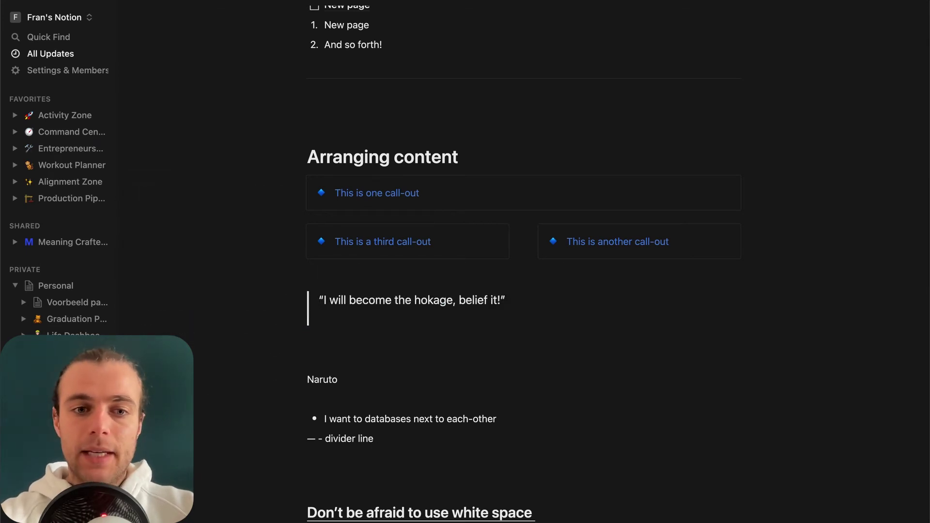
key(BackSpace)
Nest the "Naruto" line inside the hokage quote and check the block selection of the nested line and of the whole quote
drag(299, 363, 324, 309)
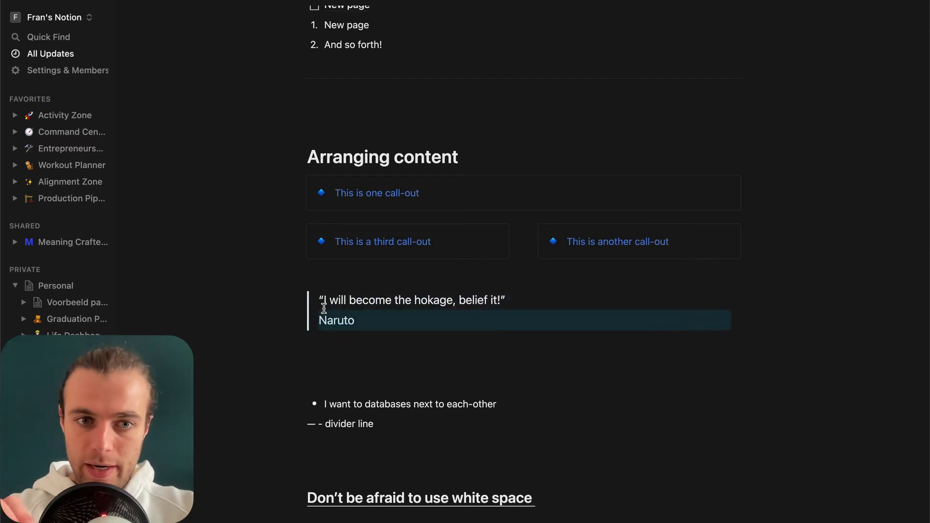
click(320, 321)
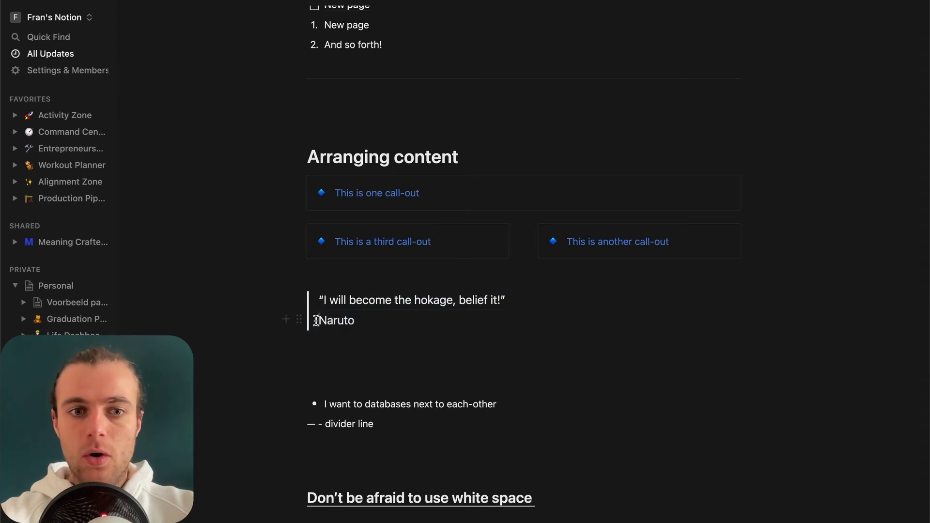
click(300, 319)
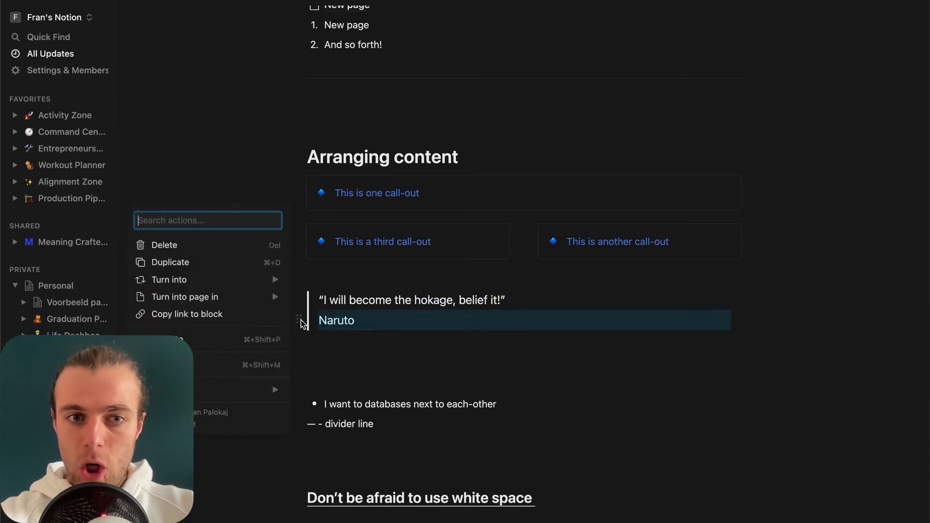
key(Escape)
click(299, 299)
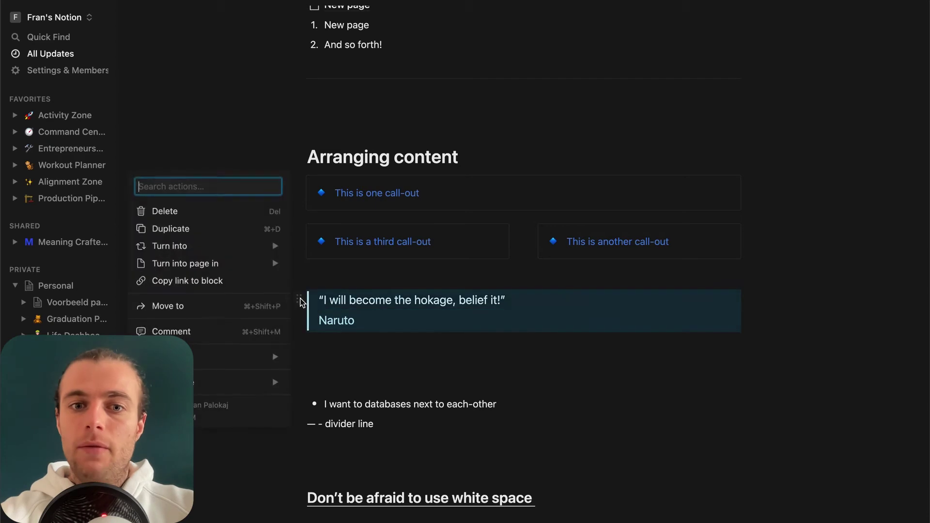
key(Escape)
click(375, 321)
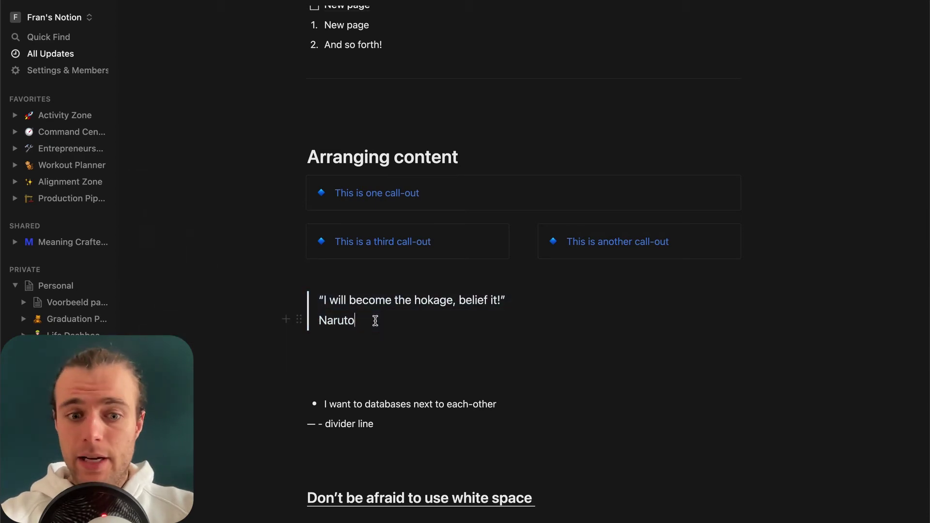
Find a Naruto picture with a Spotlight search for "naruto" and place it inside the quote below the "Naruto" line
key(super+space)
text(naruto)
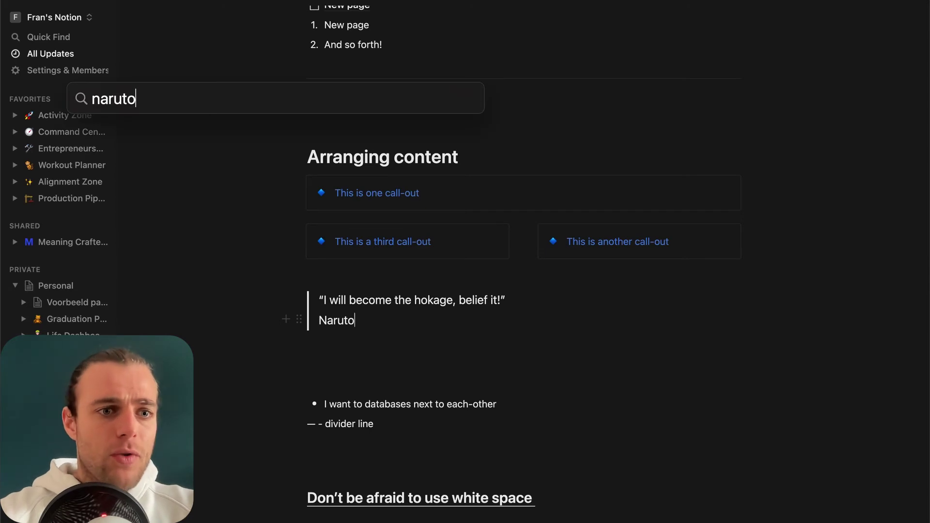
scroll(191, 263, down, 3)
drag(155, 213, 567, 356)
drag(302, 360, 330, 323)
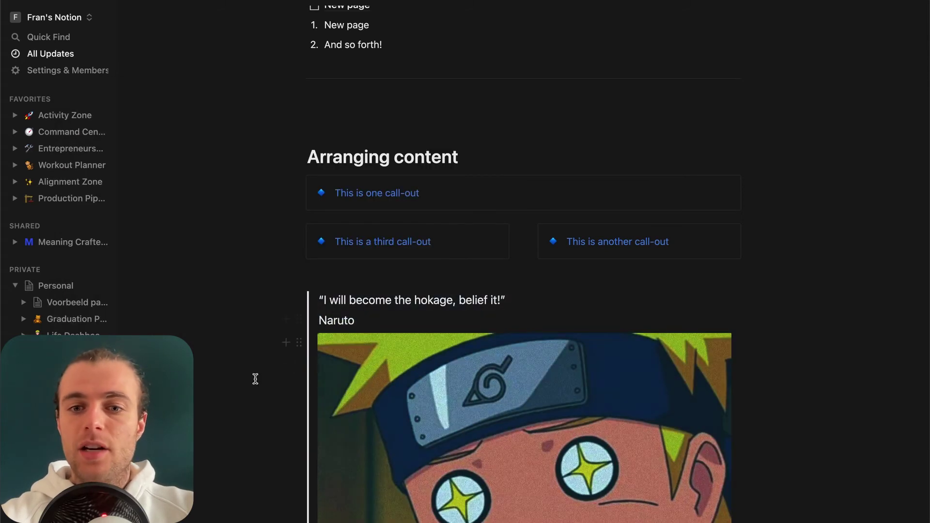
Shrink the Naruto picture to a small thumbnail and move it between the quote text and the "Naruto" line
scroll(255, 379, down, 5)
scroll(727, 383, down, 2)
drag(727, 346, 387, 262)
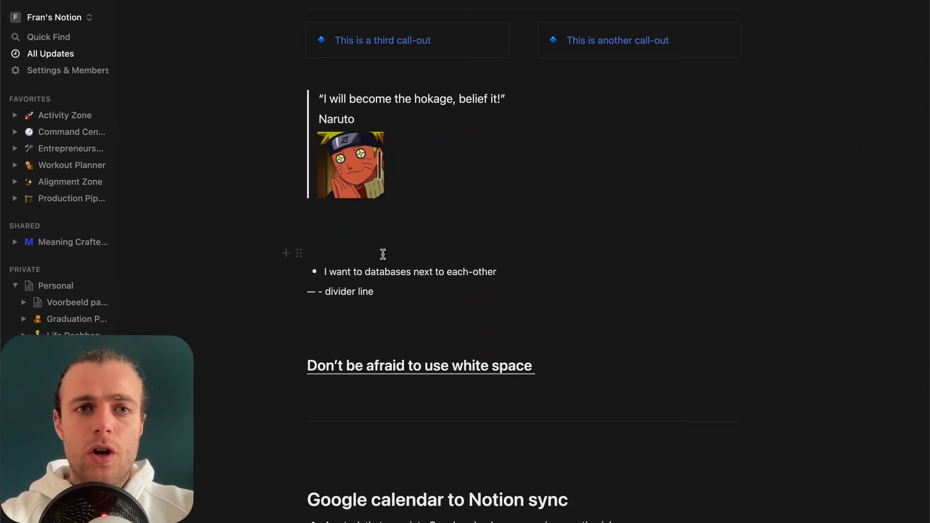
scroll(470, 174, up, 1)
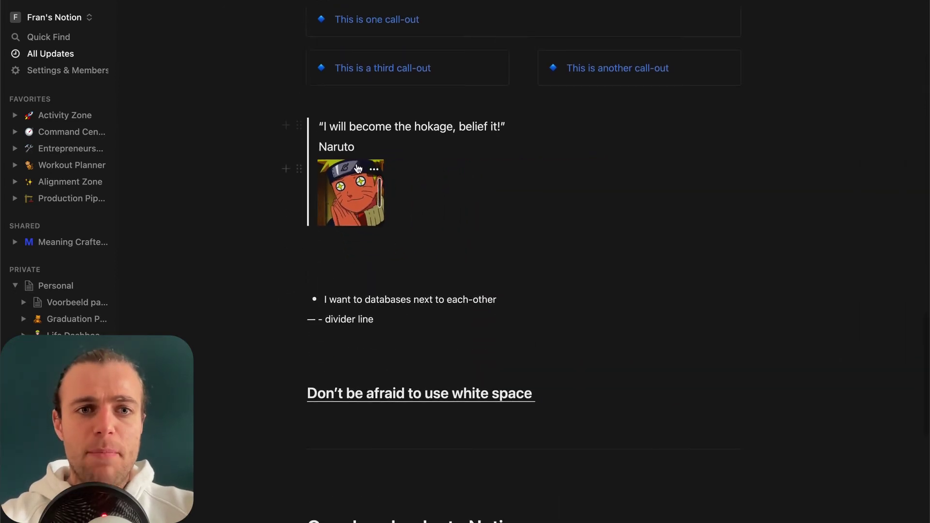
drag(299, 169, 266, 170)
scroll(263, 171, up, 1)
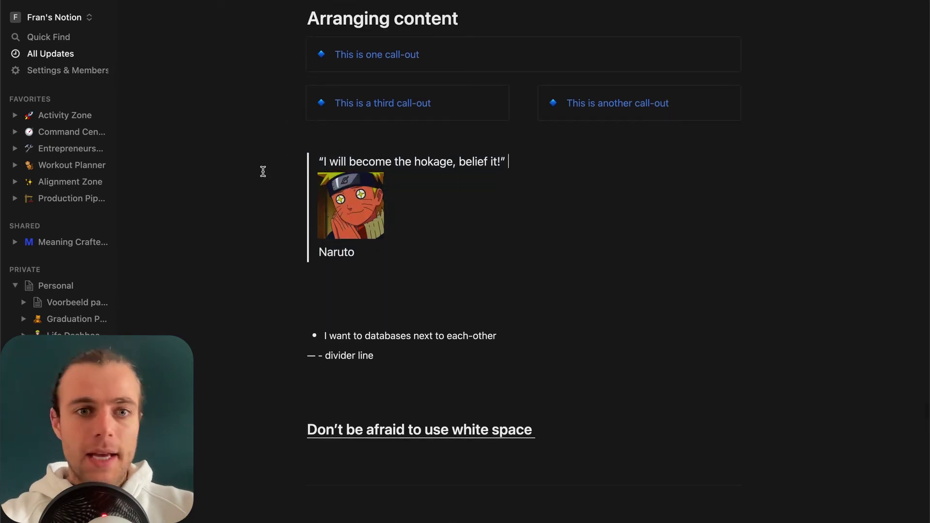
scroll(498, 245, up, 1)
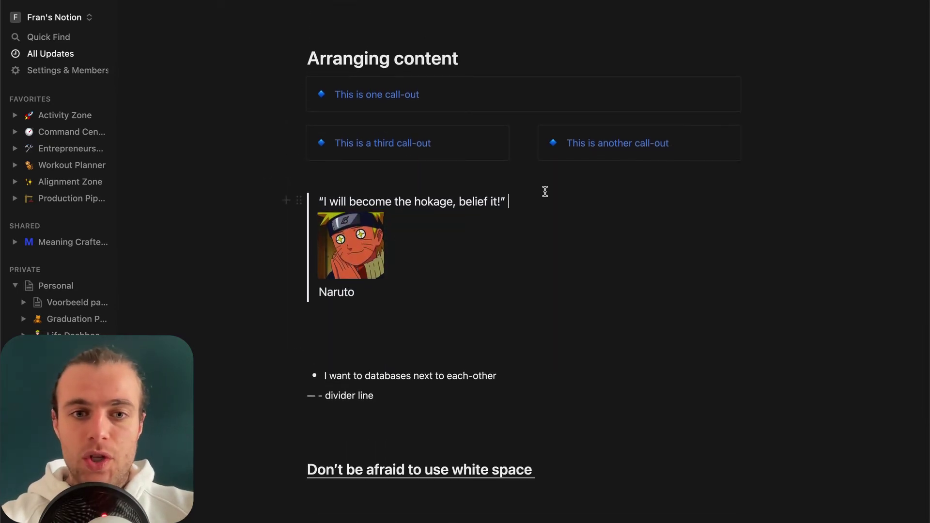
Insert an inline database on the empty line below the quote with /database and title it "A database"
scroll(545, 191, down, 2)
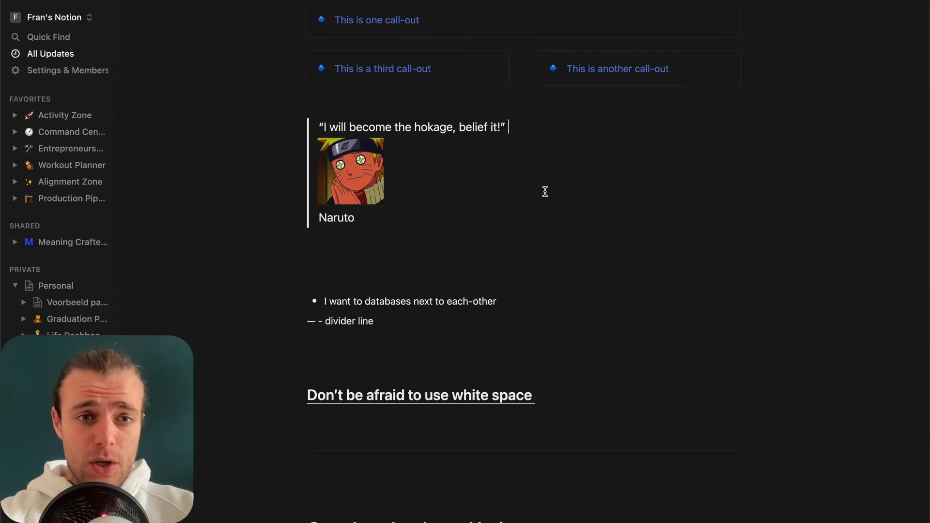
click(317, 258)
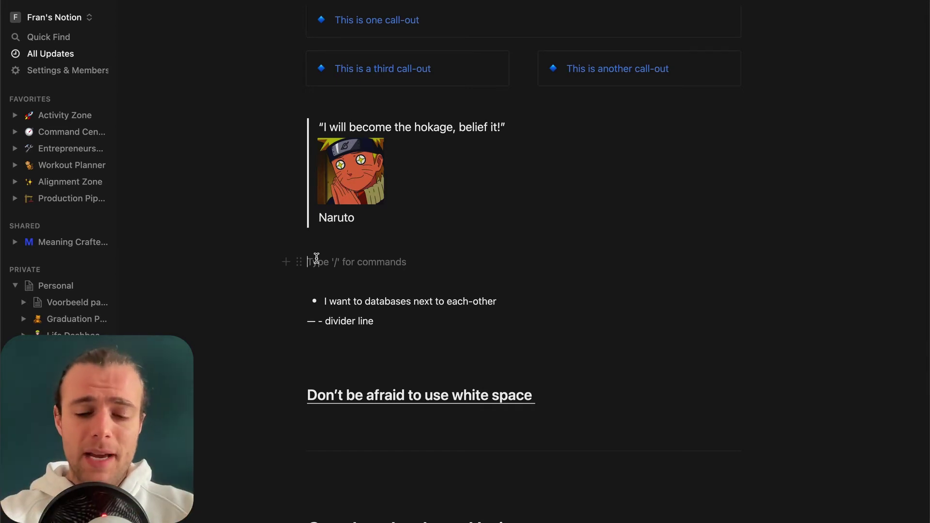
text(/database)
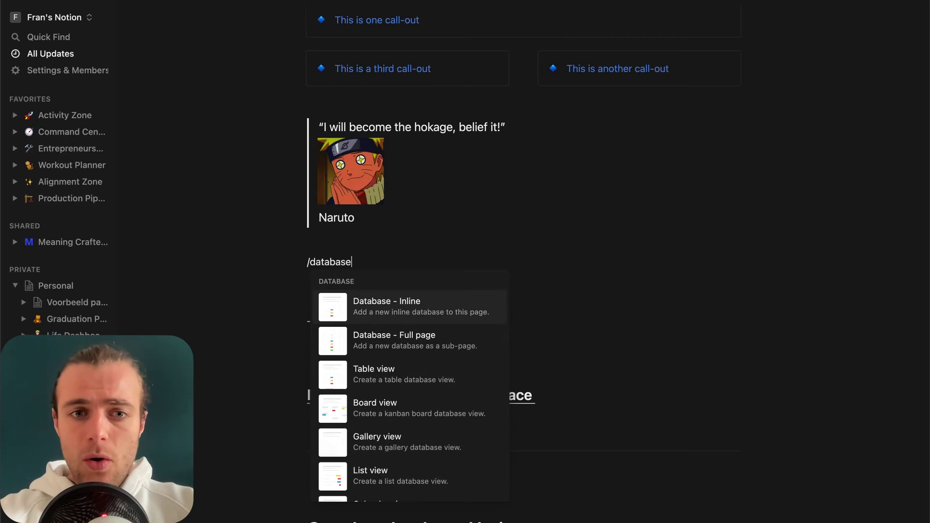
key(Return)
text(A database)
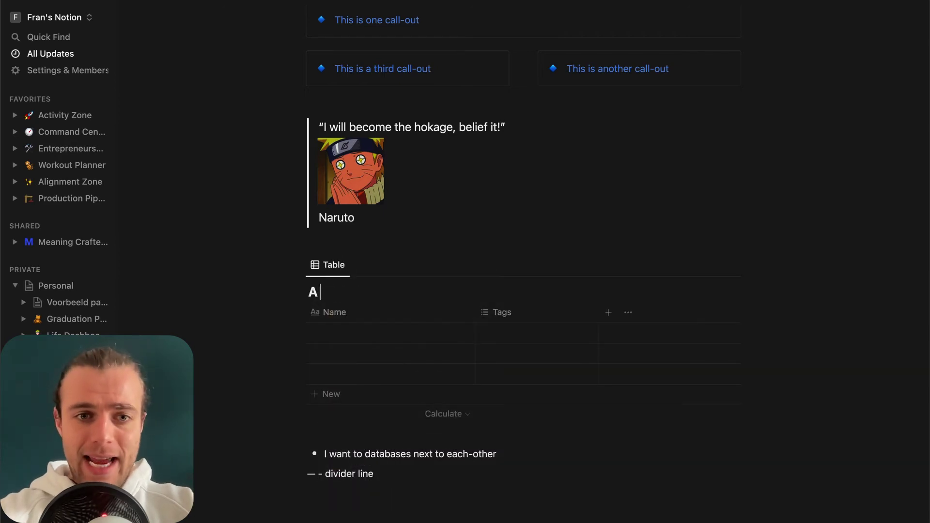
Insert a second inline database below the first one and title it "Another database"
click(331, 425)
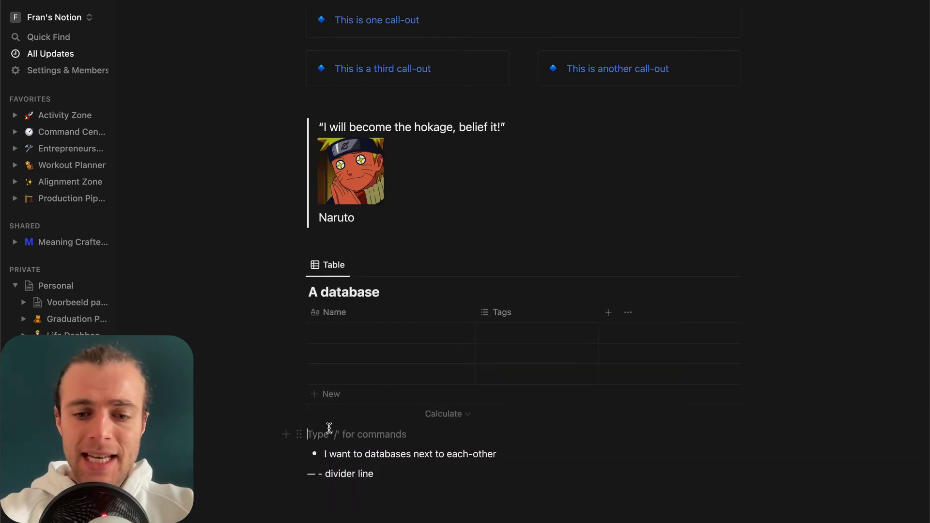
text(/data)
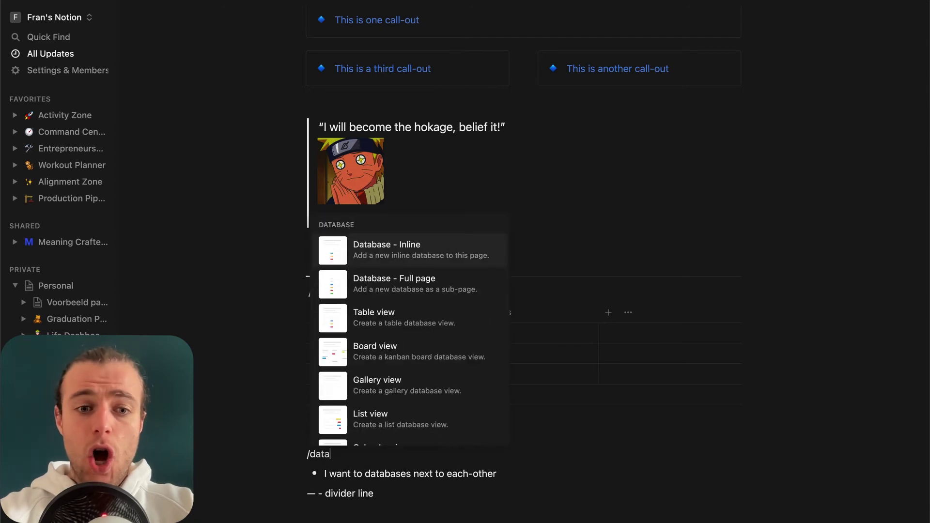
key(Return)
text(Another database)
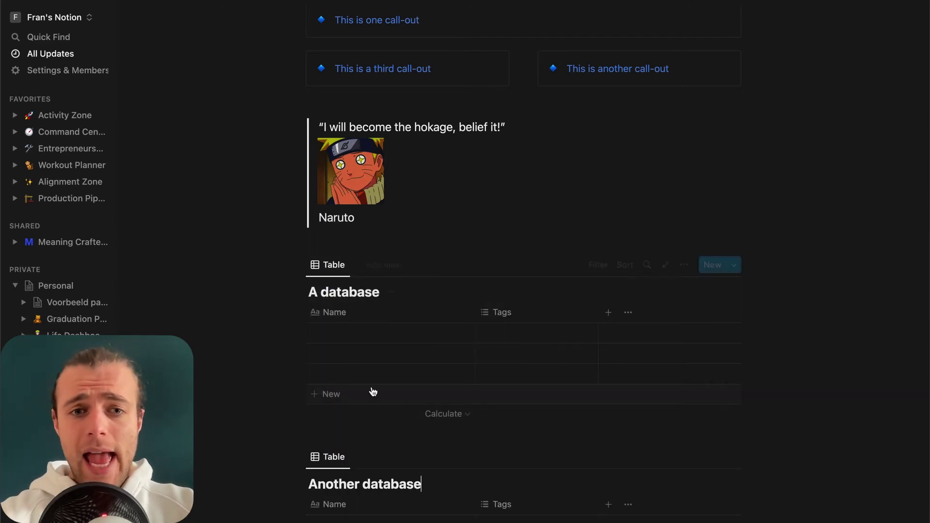
Try to place "Another database" as a column beside "A database"
scroll(370, 391, down, 5)
scroll(292, 231, up, 2)
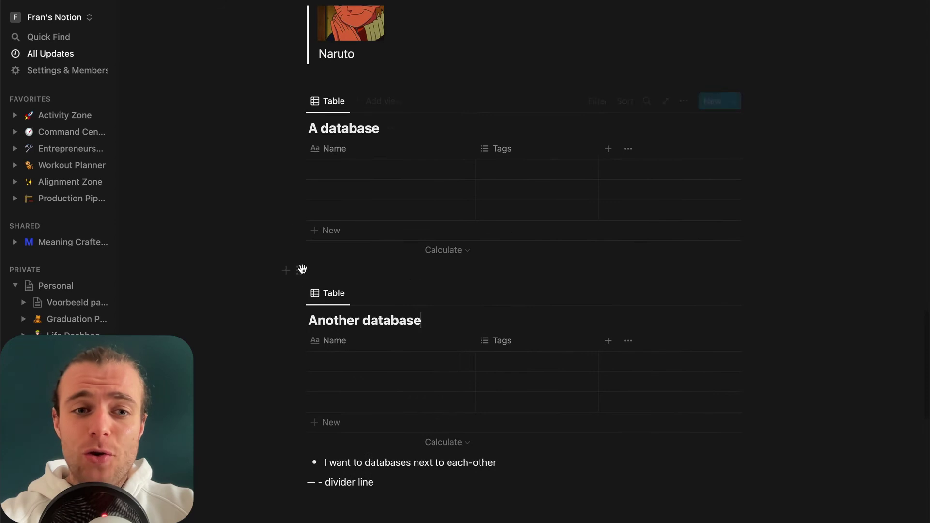
drag(298, 294, 812, 112)
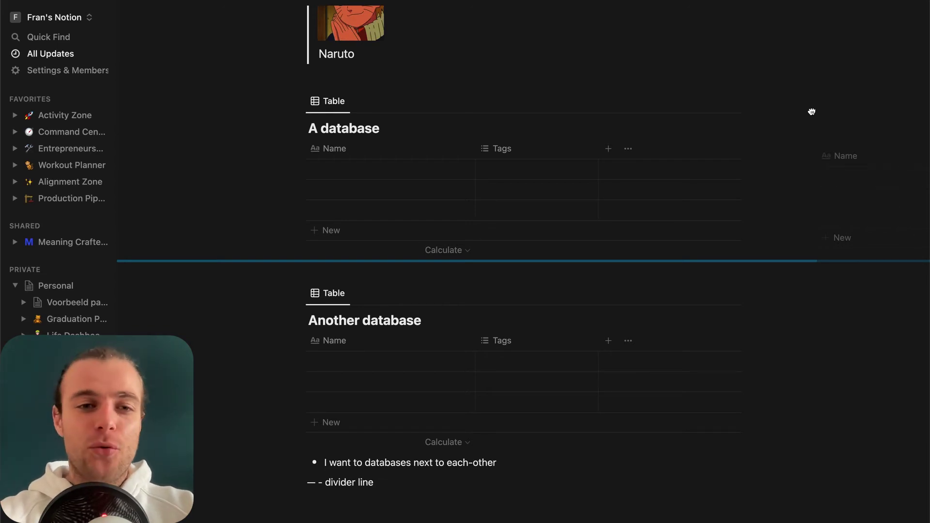
drag(812, 112, 316, 297)
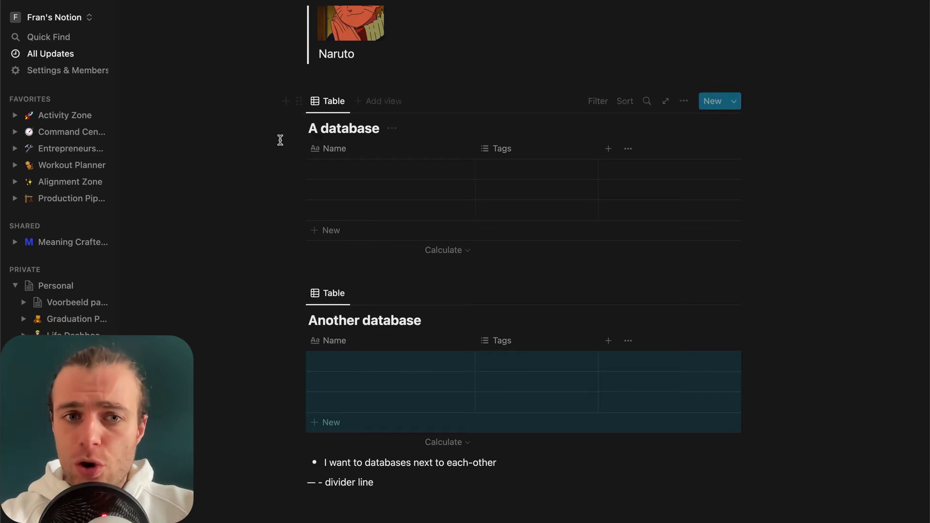
Turn the inline database "A database" into a page
click(300, 102)
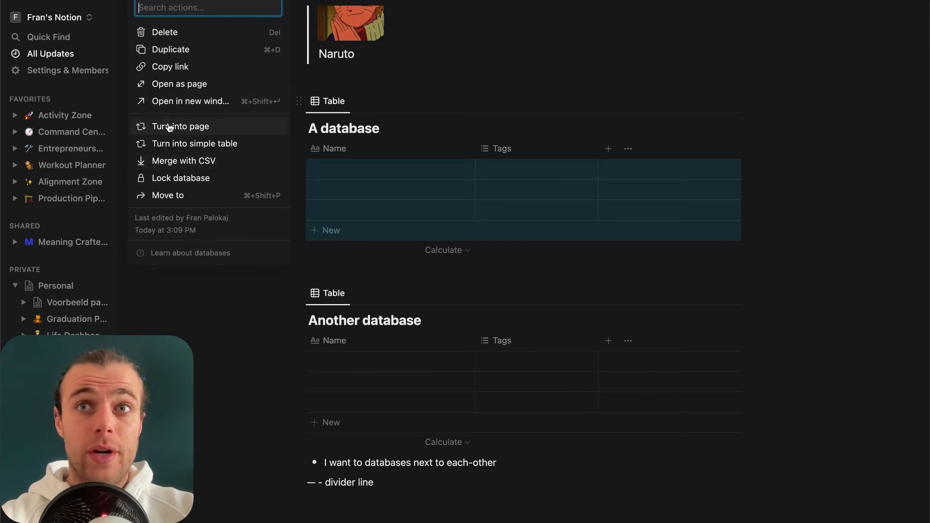
click(198, 126)
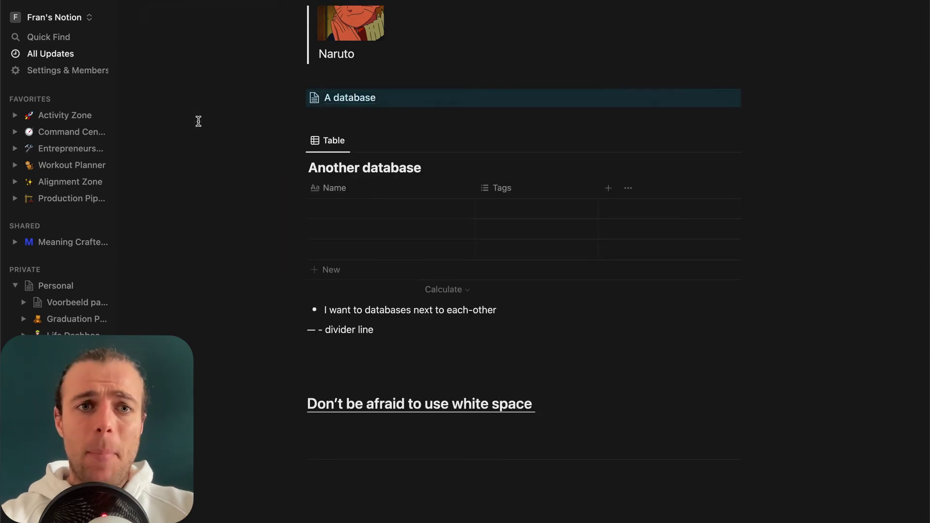
Open the "A database" page to view its contents, and return to the page that contains it
click(199, 124)
scroll(199, 123, up, 2)
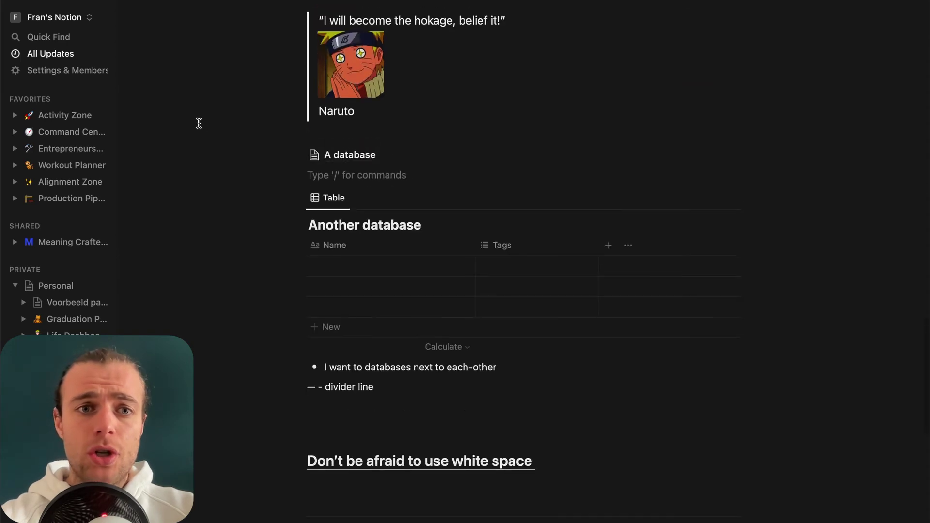
click(345, 155)
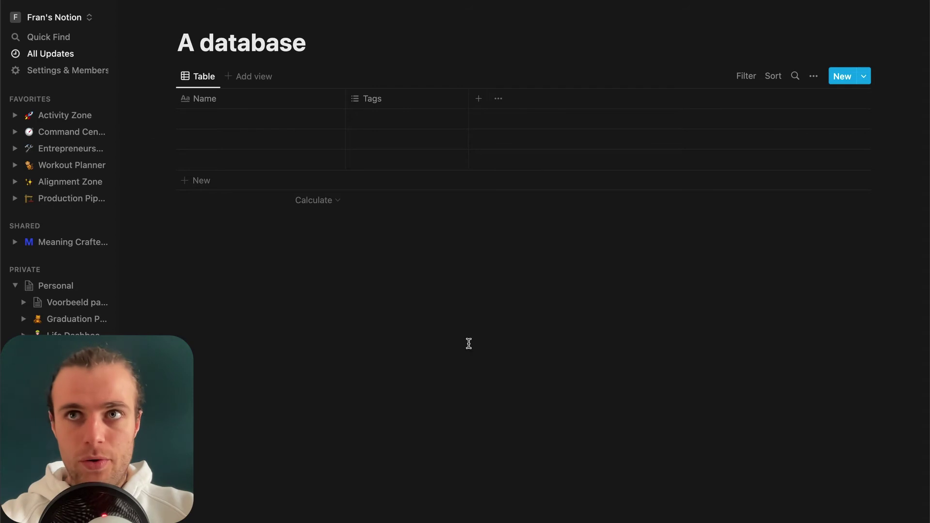
key(super+bracketleft)
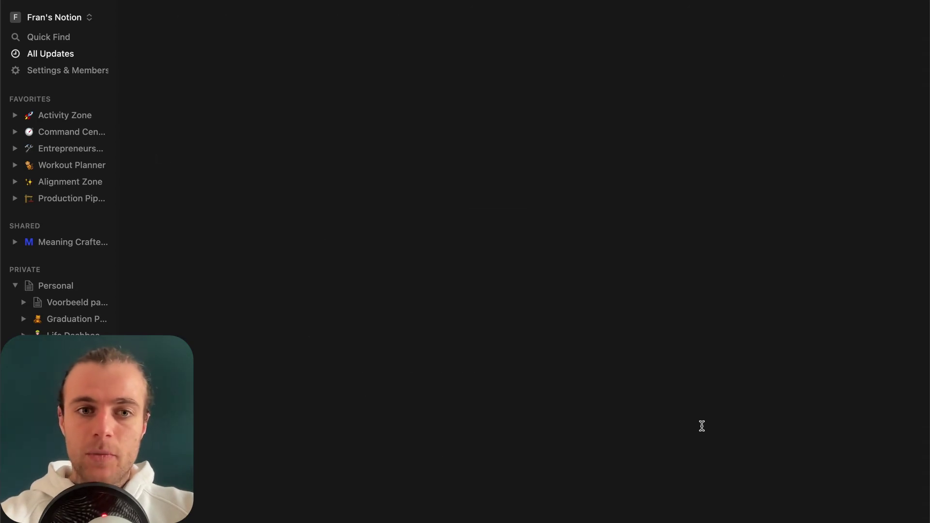
Turn the inline database "Another database" into a page and place it as a column beside "A database"
click(299, 198)
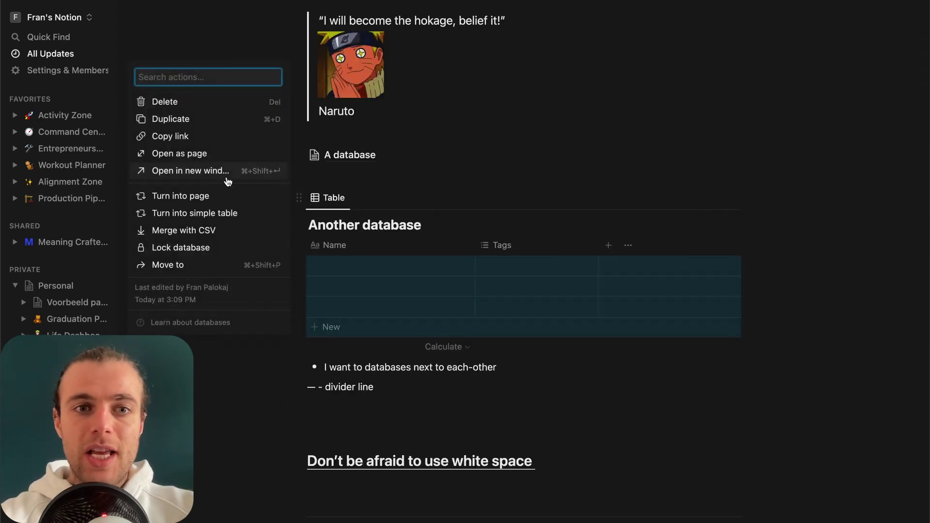
click(228, 196)
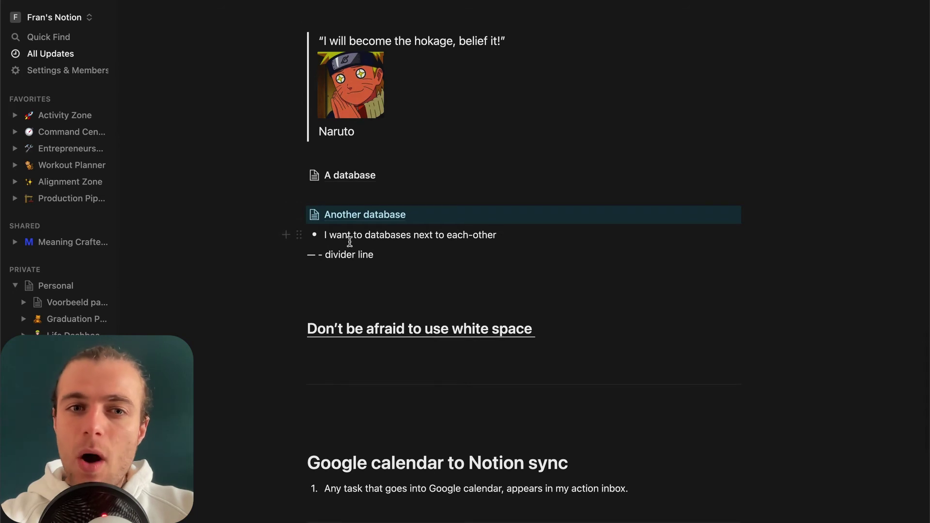
click(454, 190)
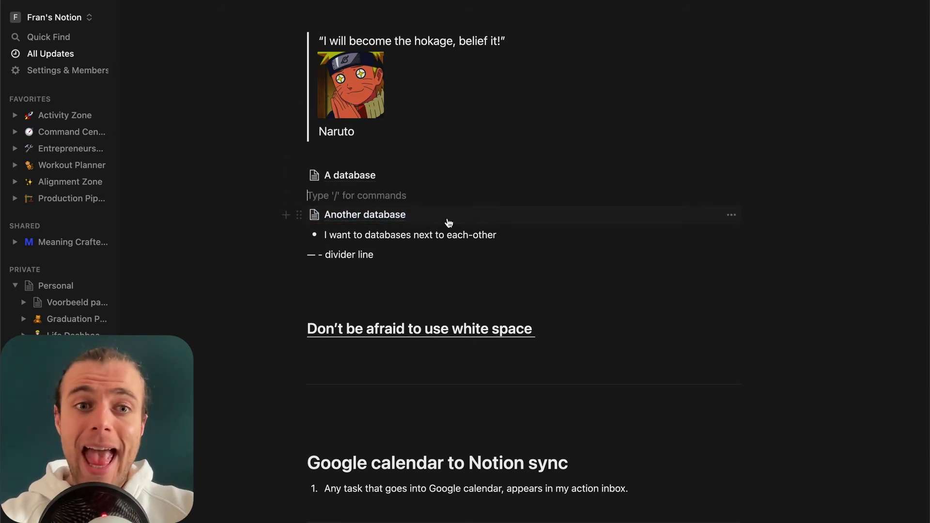
drag(299, 214, 753, 171)
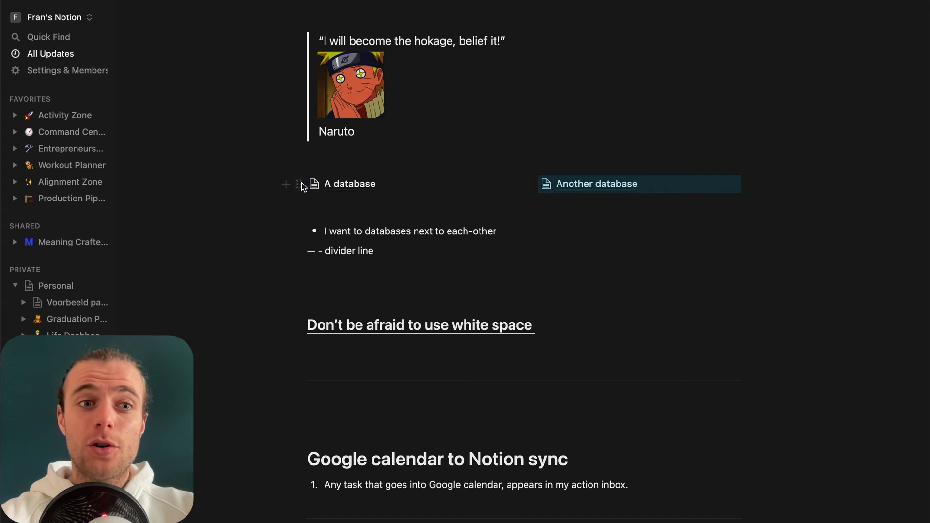
Turn the side-by-side pages "A database" and "Another database" back into inline databases
click(302, 184)
click(180, 180)
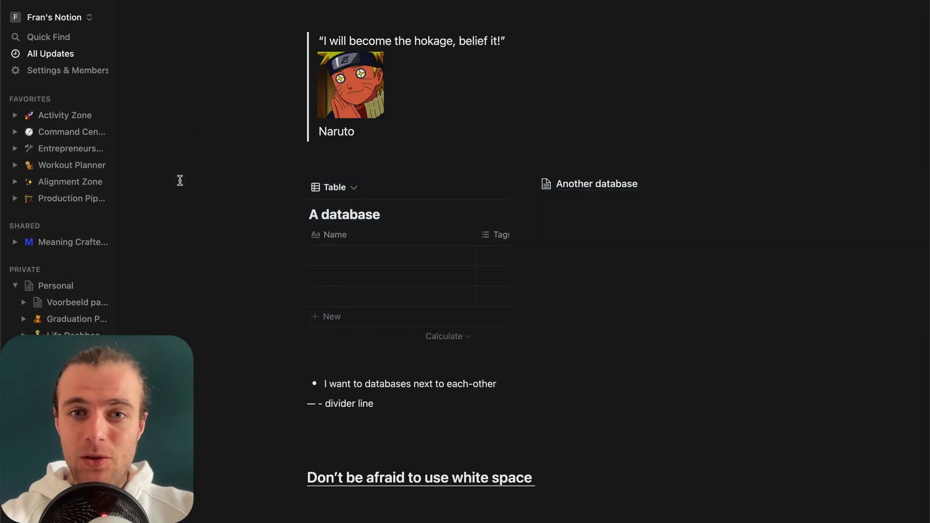
click(531, 185)
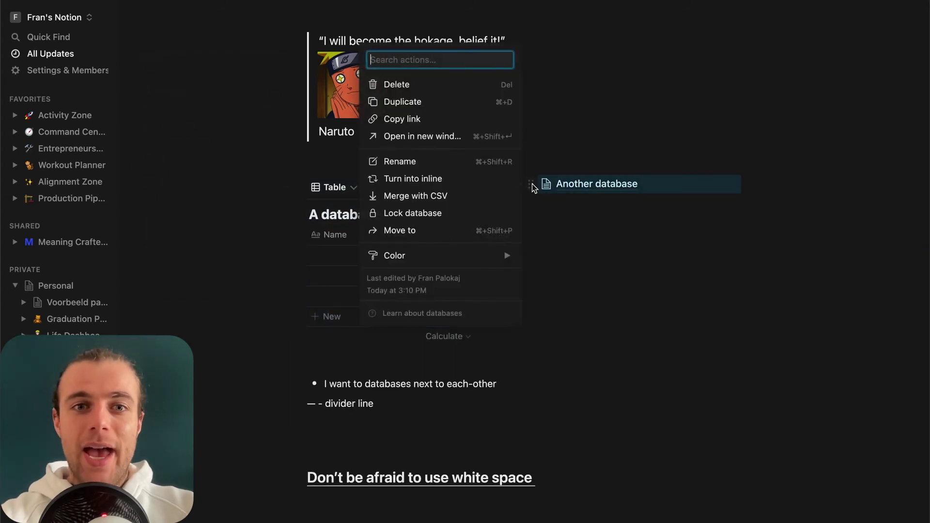
click(428, 178)
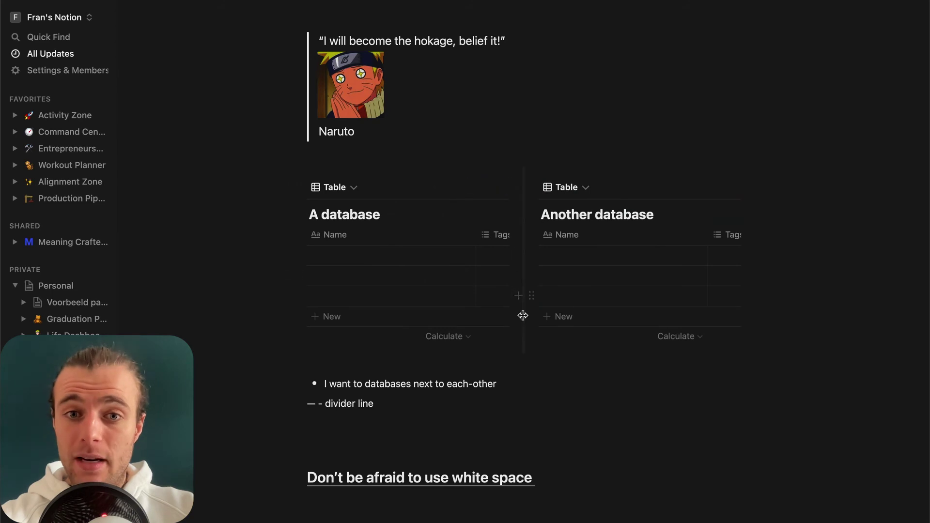
mouse_move(523, 326)
mouse_down()
mouse_move(395, 326)
mouse_move(519, 326)
mouse_up()
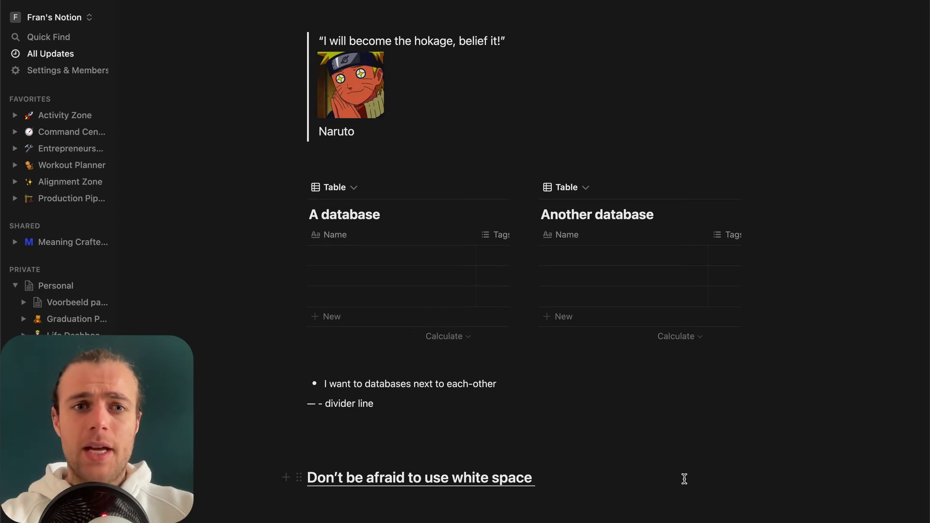
Delete the bullet "I want to databases next to each-other" below the two databases
scroll(493, 257, down, 1)
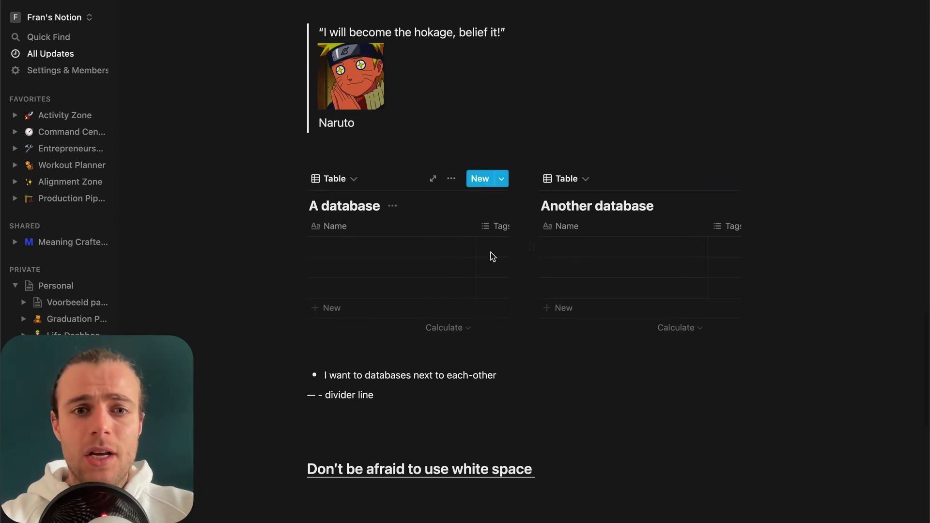
scroll(492, 257, down, 3)
click(300, 314)
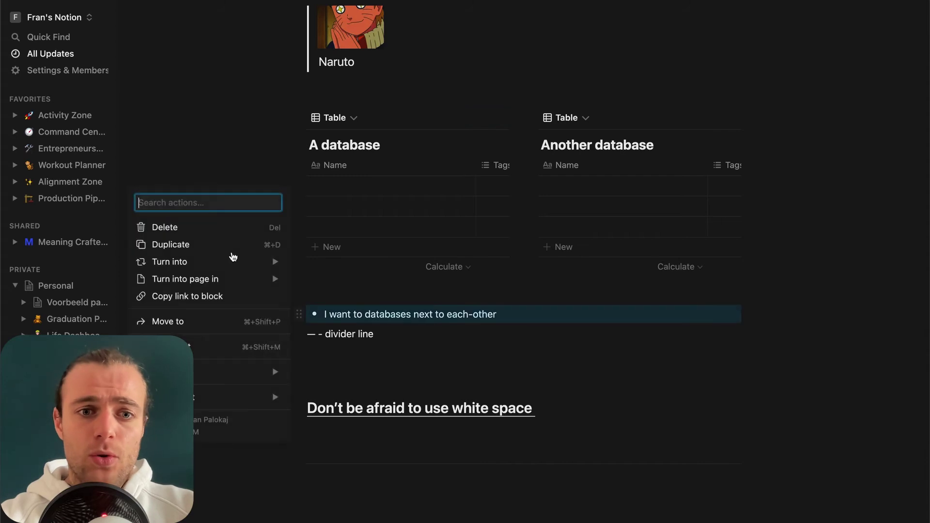
click(201, 227)
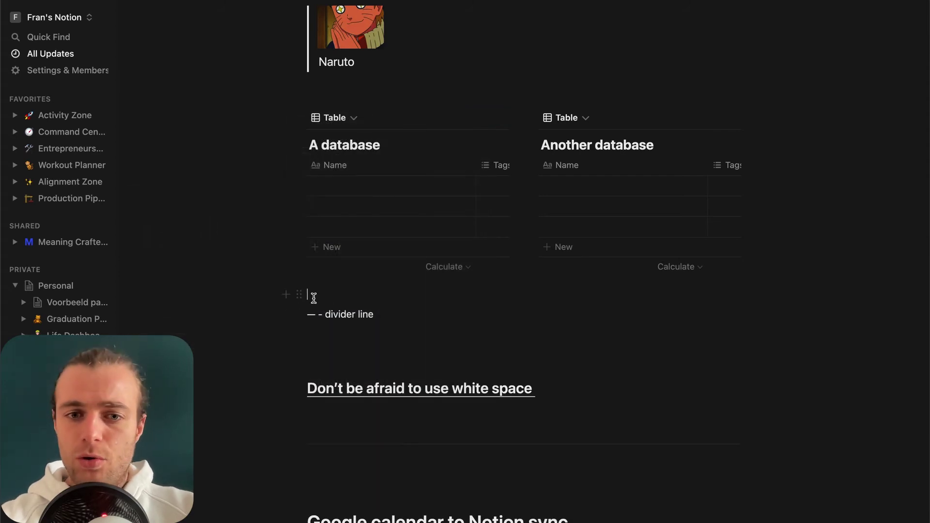
Add an empty line below the two databases and create a divider beneath it with three hyphens
key(Return)
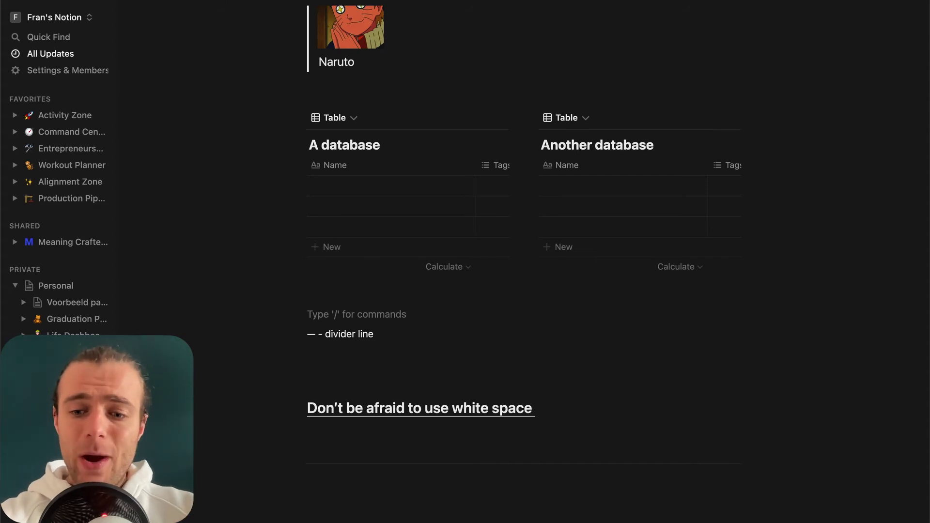
text(-)
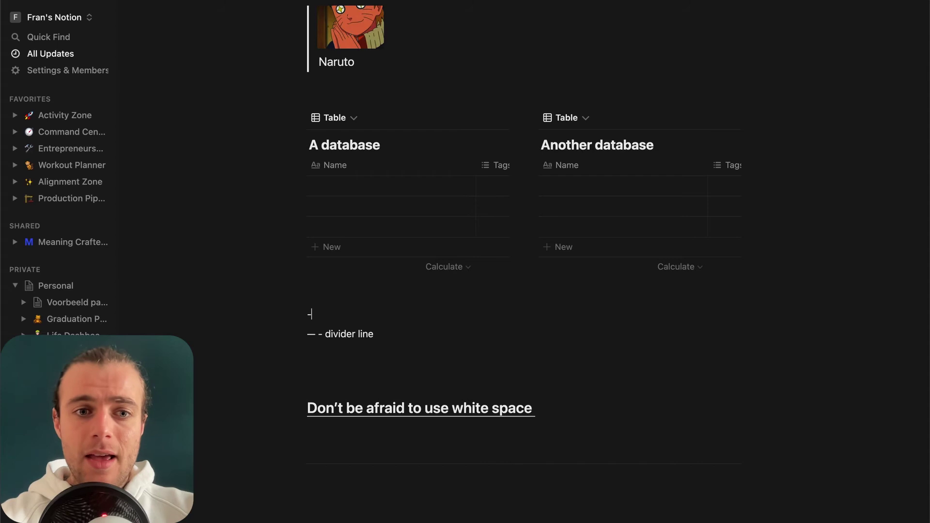
text(-)
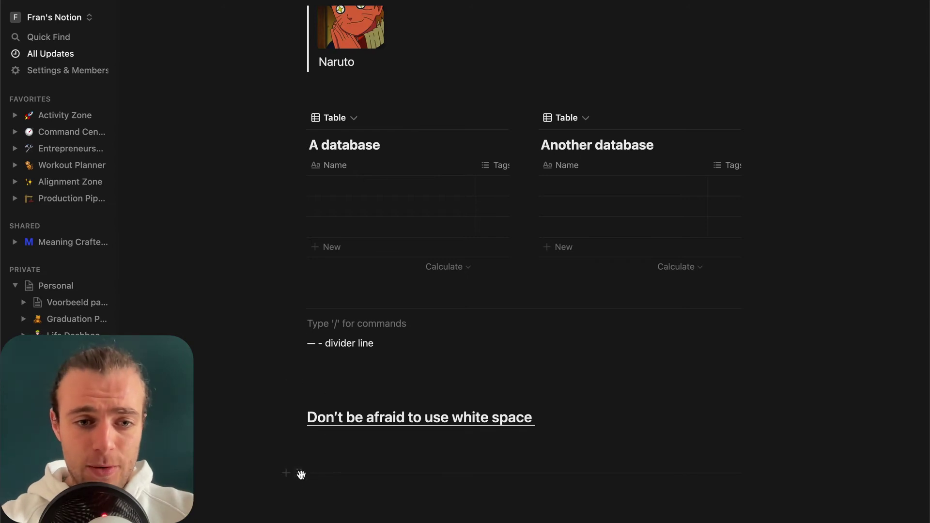
Delete the text line "— - divider line" and leave only the actual divider below the databases
scroll(316, 307, up, 5)
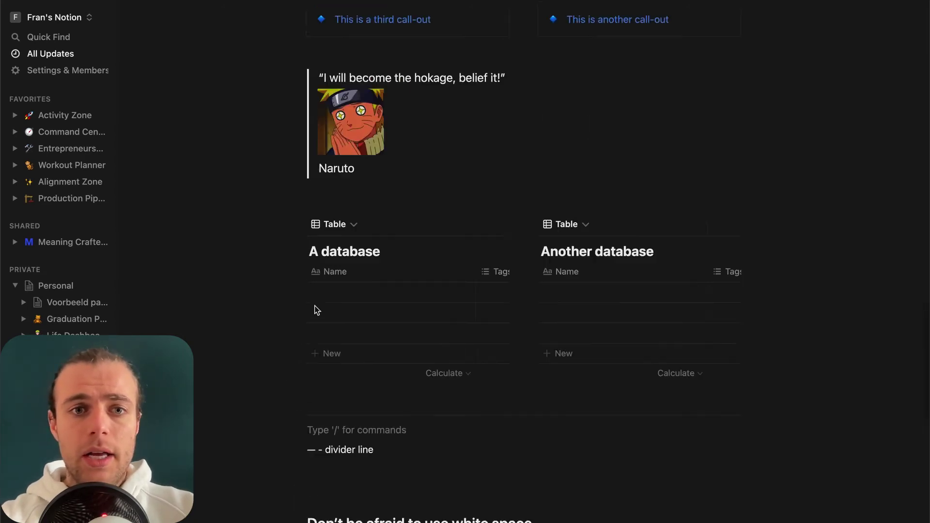
scroll(342, 314, up, 5)
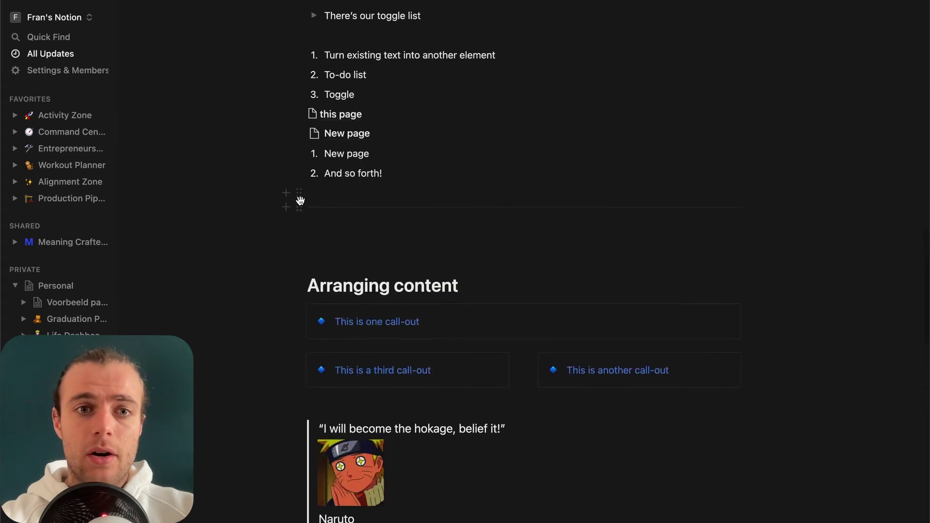
scroll(361, 385, down, 6)
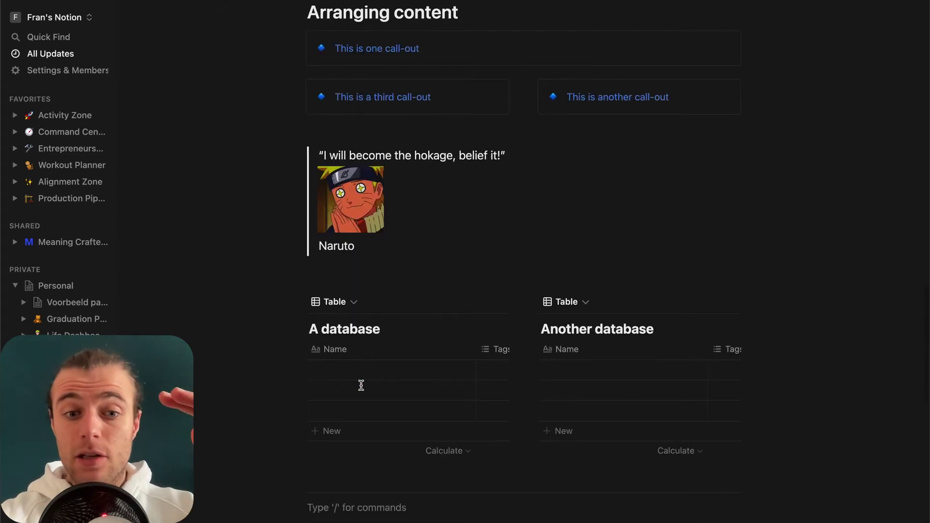
scroll(361, 385, down, 2)
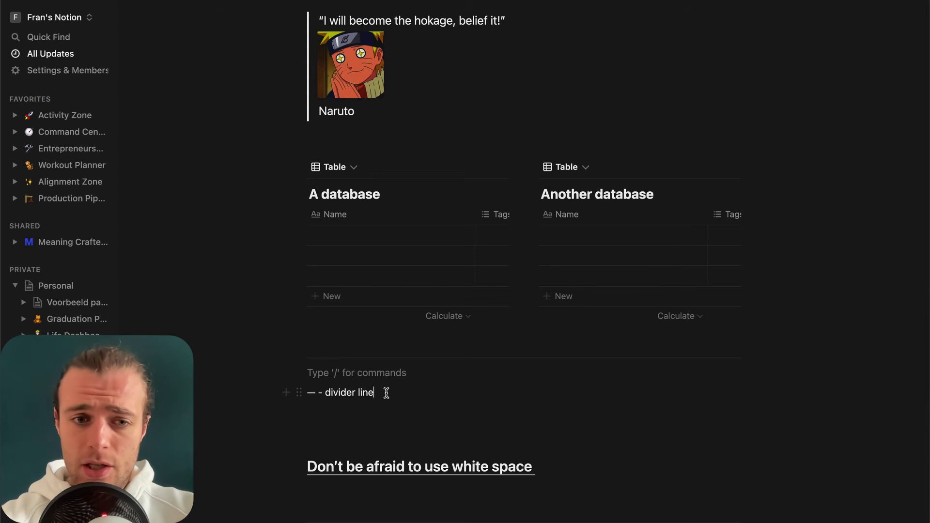
click(298, 392)
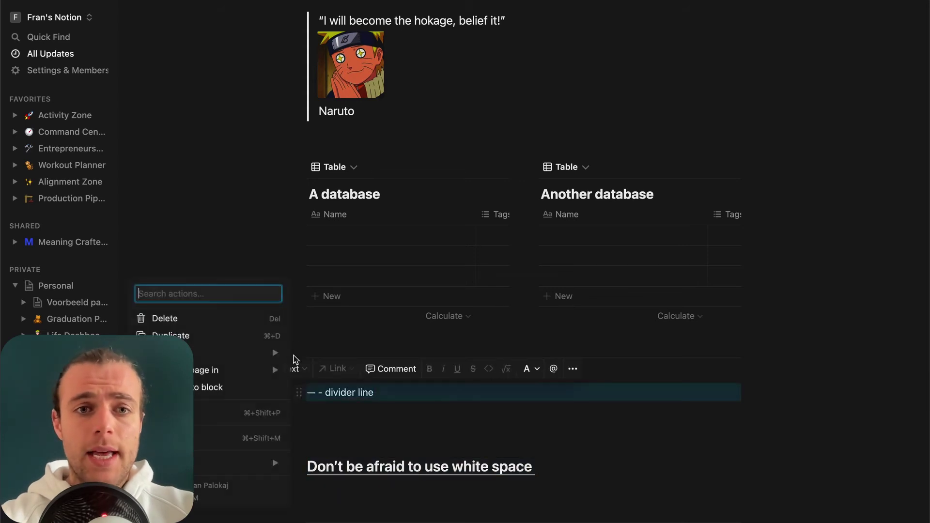
click(208, 321)
Examine the white space between the call-outs, quote, databases and divider in the Arranging content section
scroll(399, 270, up, 3)
scroll(399, 270, down, 2)
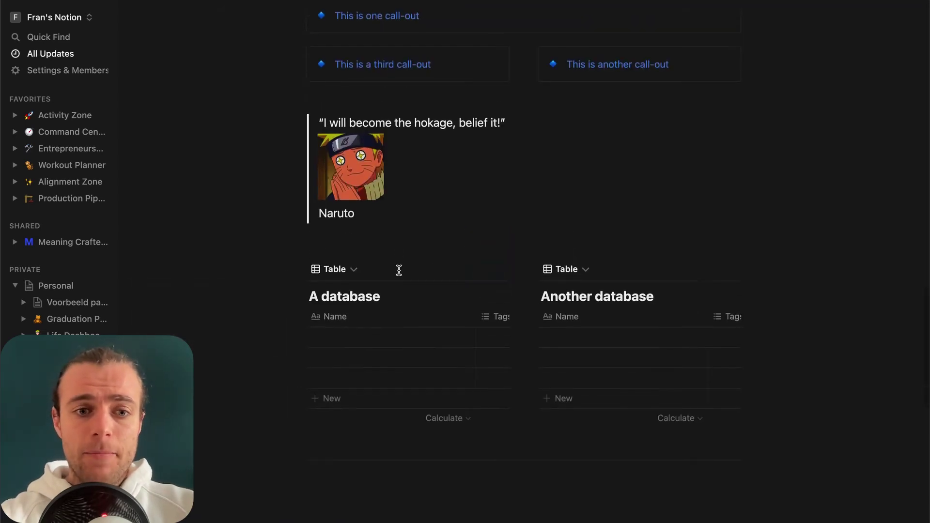
scroll(379, 307, up, 2)
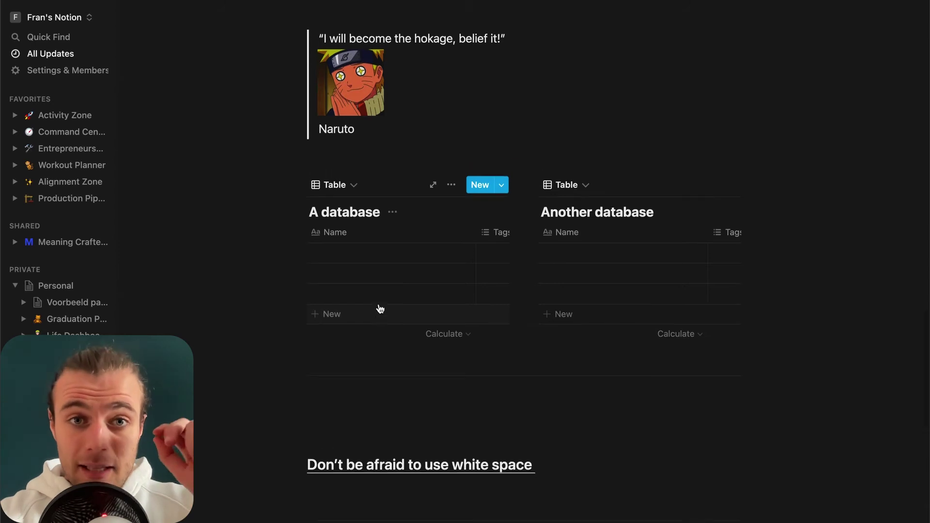
scroll(379, 309, up, 2)
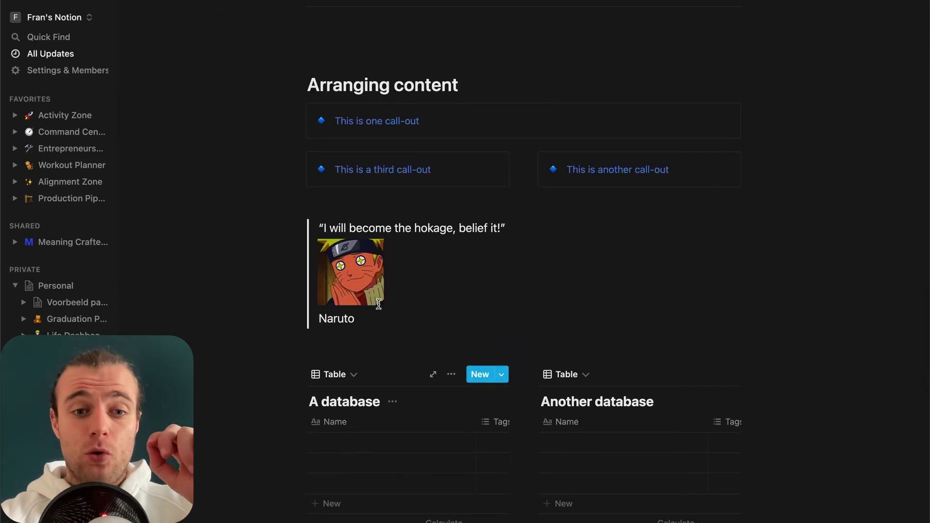
scroll(379, 304, down, 3)
scroll(379, 305, down, 3)
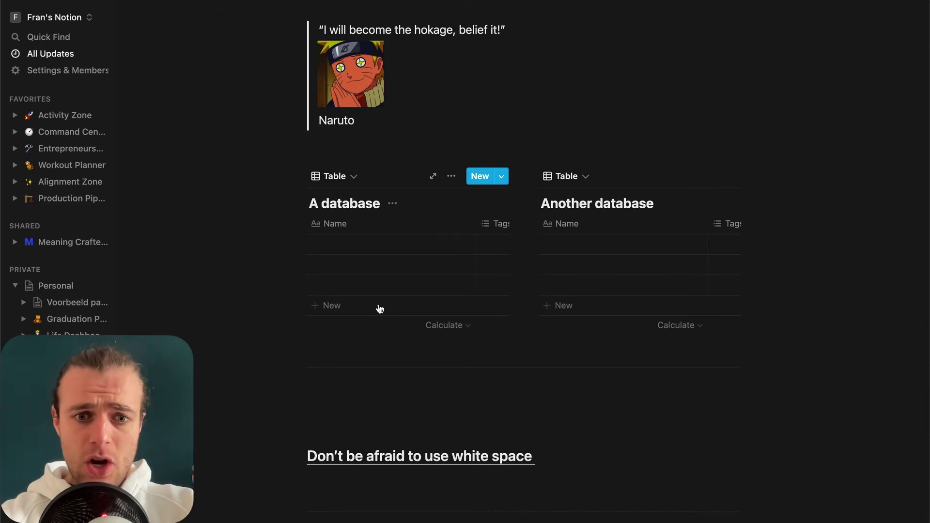
scroll(380, 308, down, 2)
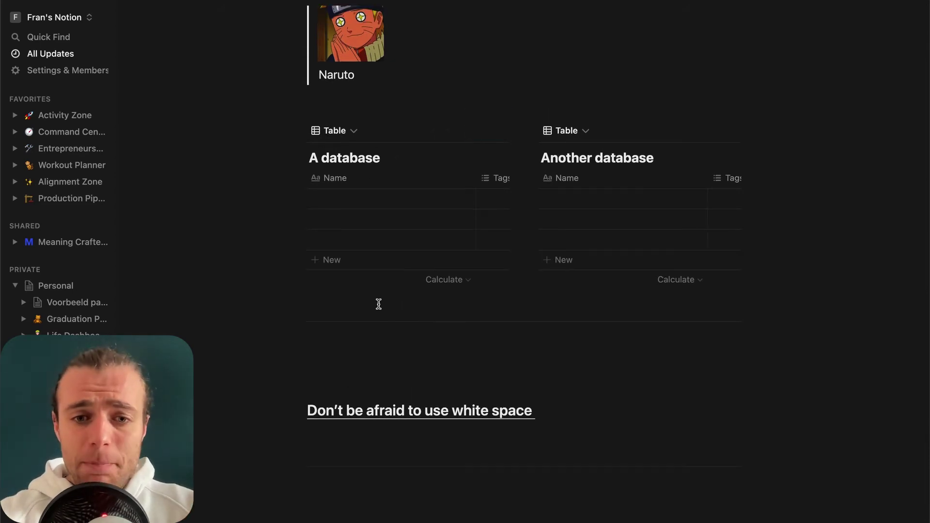
scroll(379, 304, up, 10)
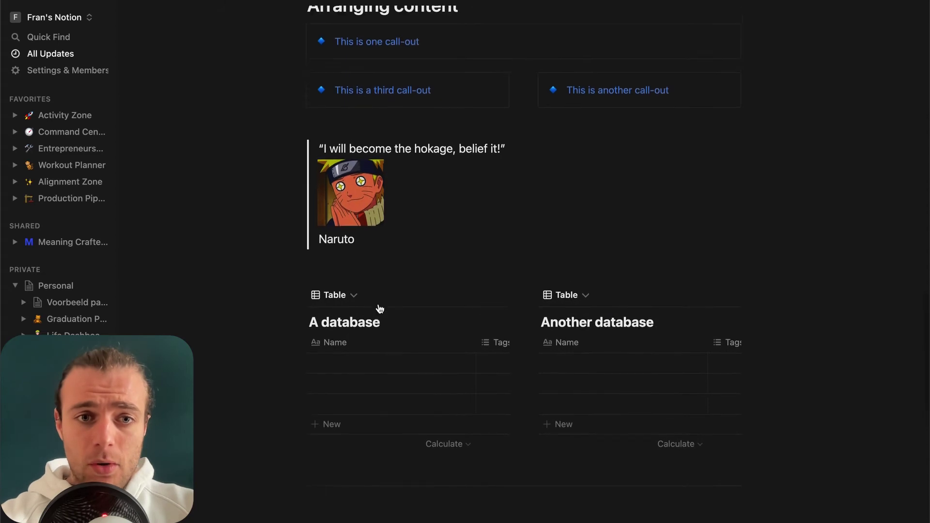
Remove the empty lines directly above and below the Naruto quote
click(319, 232)
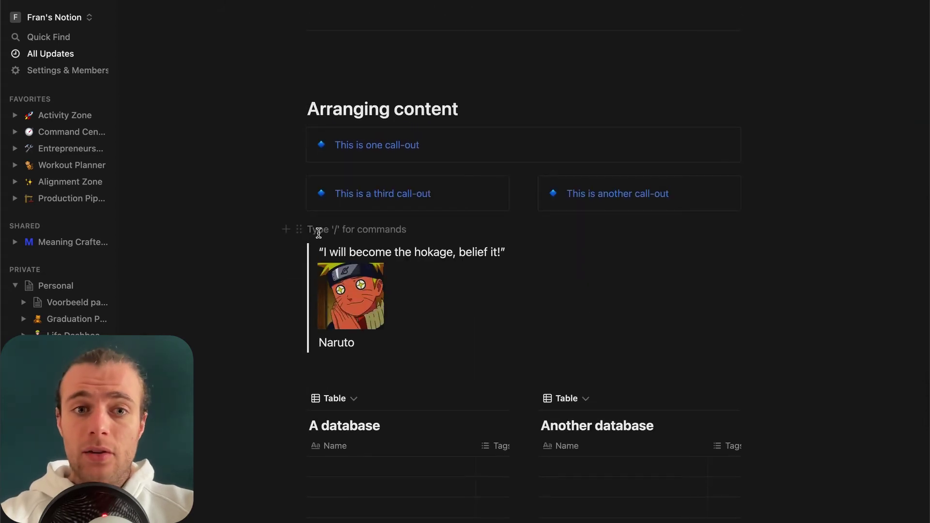
key(BackSpace)
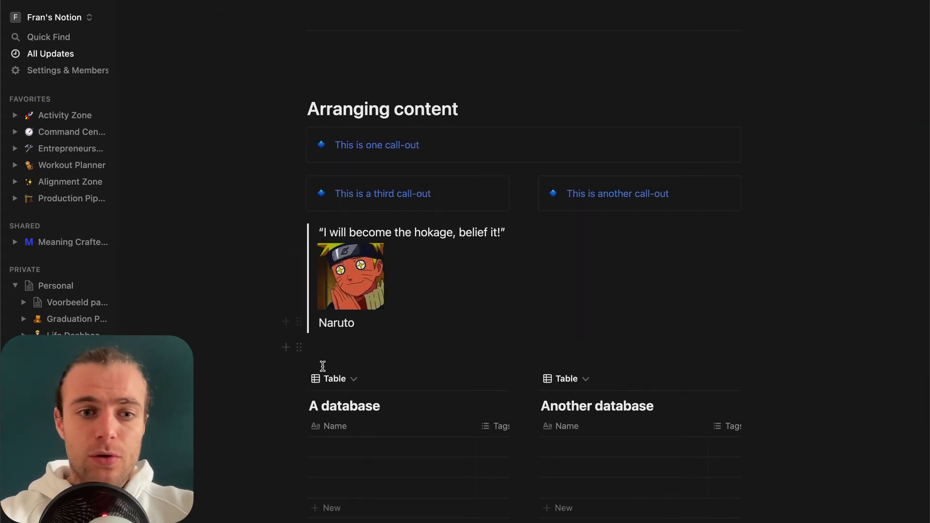
click(324, 356)
key(BackSpace)
Remove the empty lines around the divider under the databases and around the heading "Don't be afraid to use white space"
scroll(336, 380, down, 4)
click(337, 371)
key(BackSpace)
click(346, 387)
key(BackSpace)
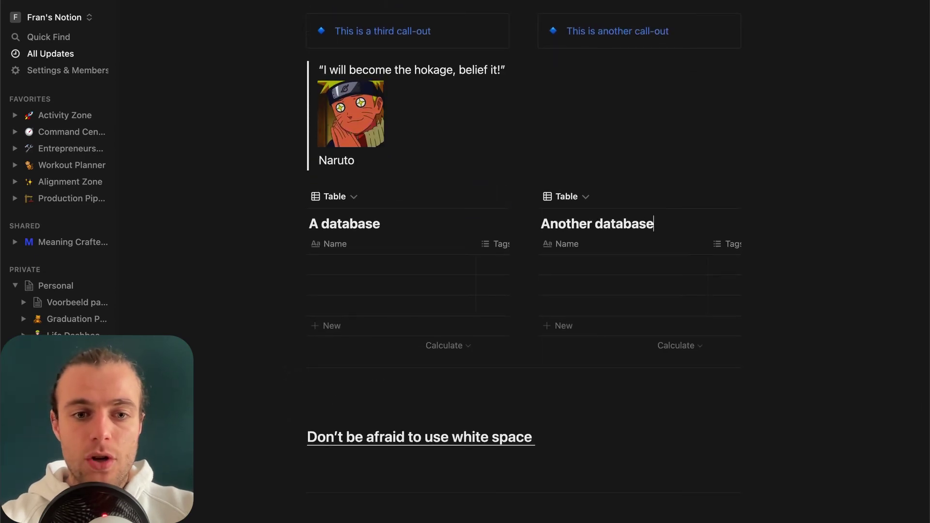
click(347, 387)
key(BackSpace)
click(347, 386)
key(BackSpace)
click(342, 423)
key(BackSpace)
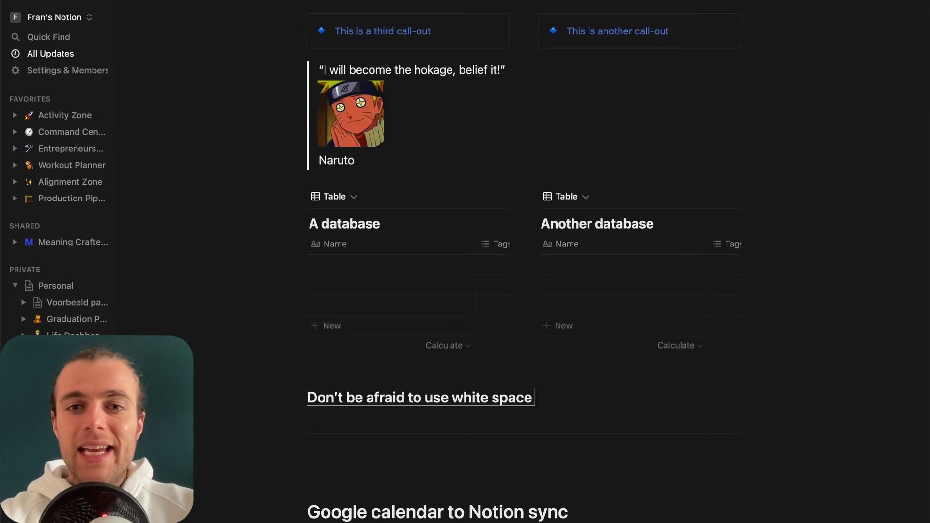
Undo the removal of the empty lines and of the "— - divider line" text in the Arranging content section
scroll(564, 297, up, 2)
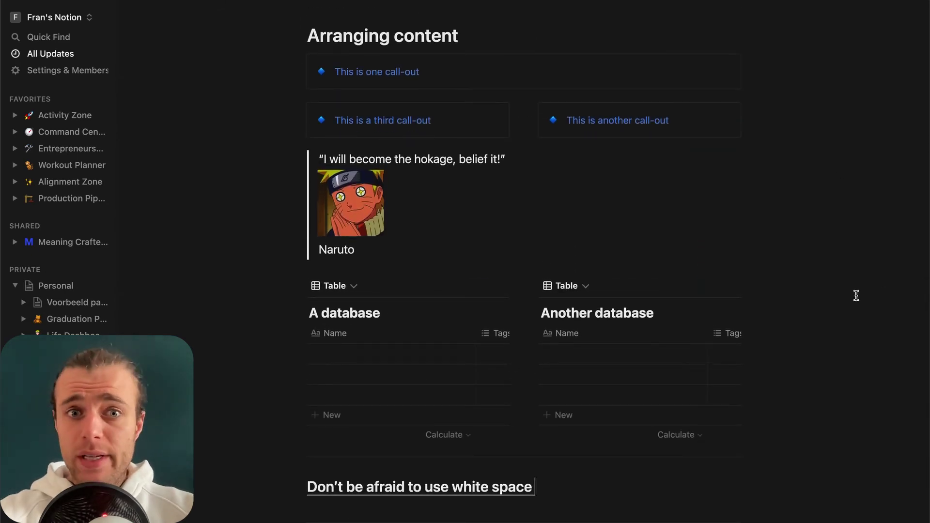
key(Return)
key(super+shift+Up)
key(super+shift+Up)
key(super+shift+Up)
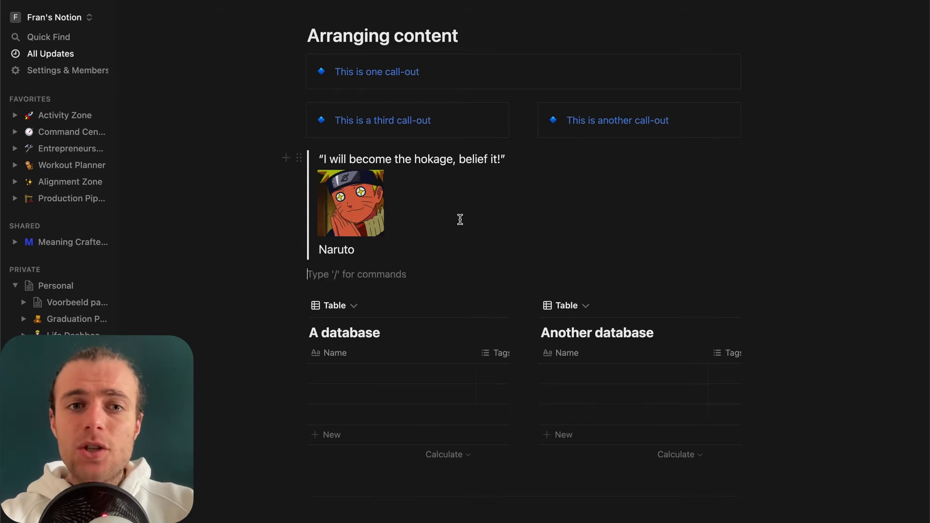
scroll(785, 202, down, 3)
scroll(785, 201, up, 5)
scroll(378, 447, down, 2)
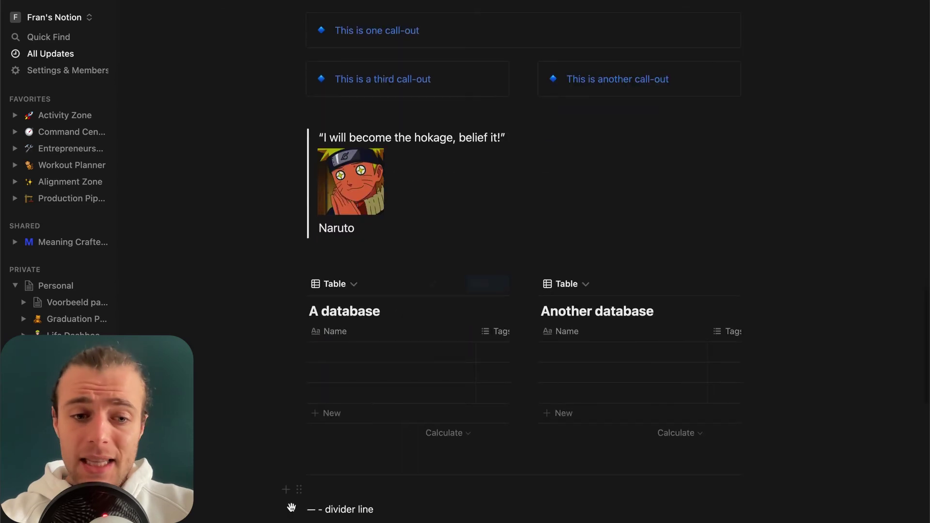
Review the page from the Creating basic blocks section down to the Google calendar sync and Quick capturing tasks sections
click(299, 509)
click(548, 181)
scroll(549, 182, up, 10)
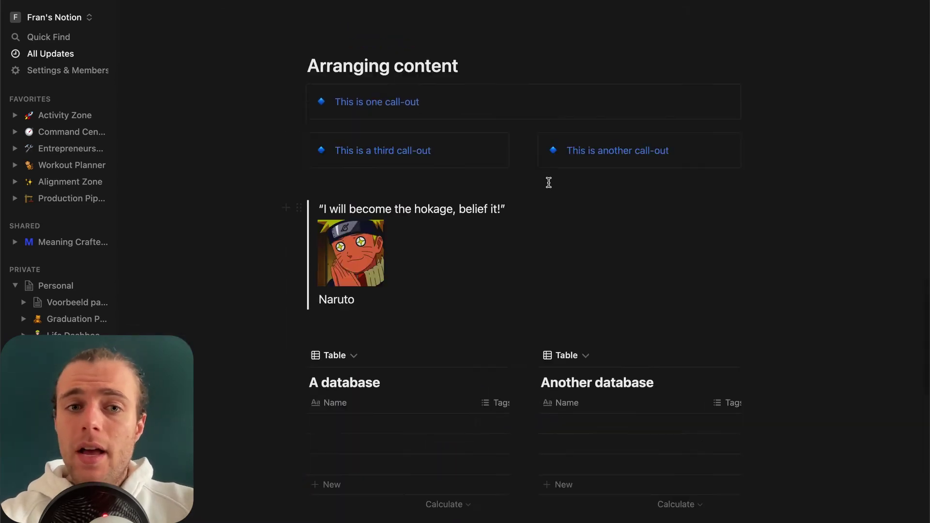
scroll(549, 182, up, 5)
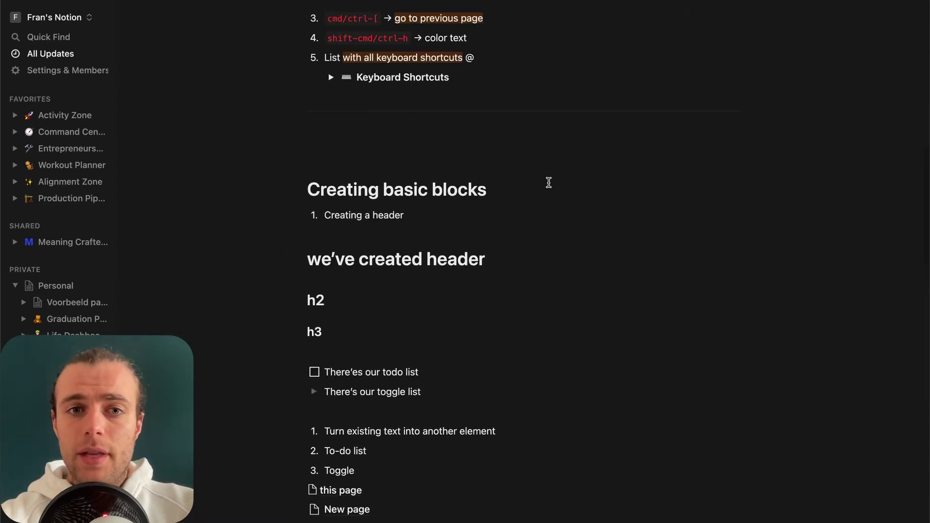
scroll(503, 226, down, 20)
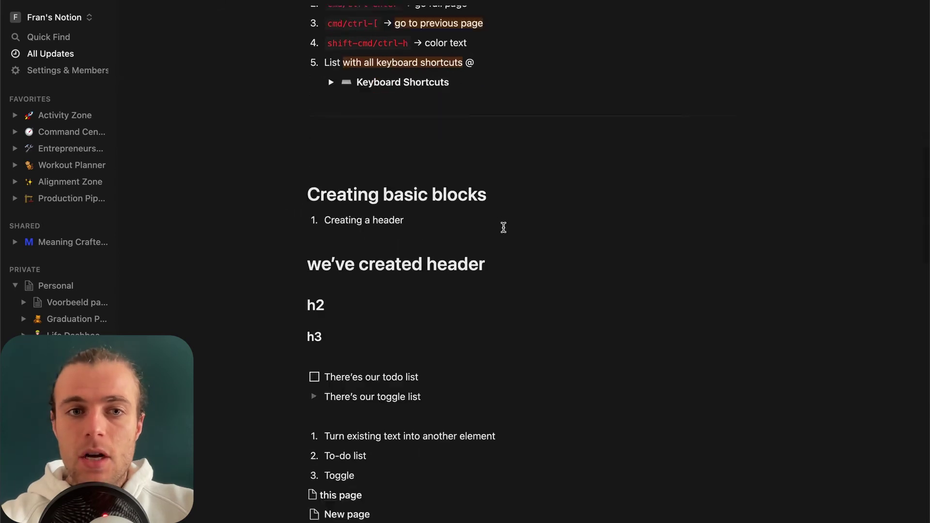
scroll(503, 226, up, 3)
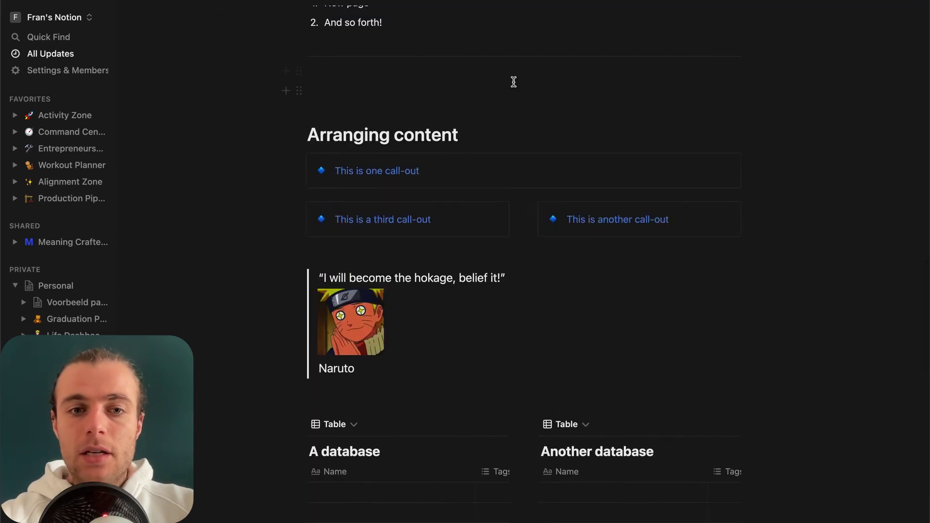
scroll(512, 80, down, 9)
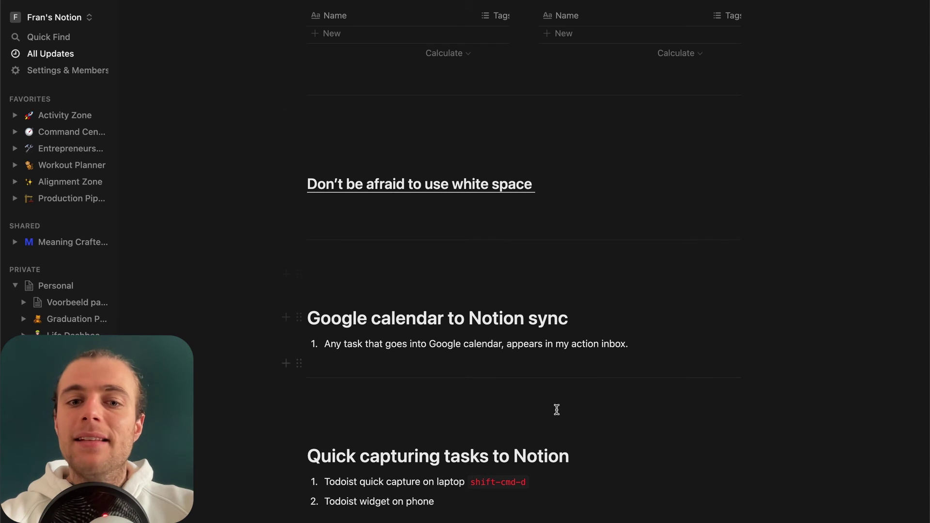
scroll(512, 250, down, 3)
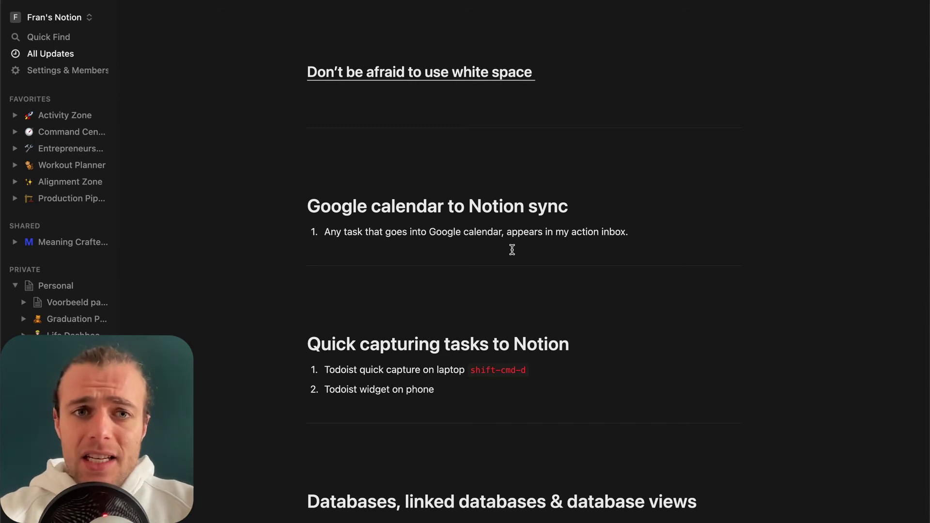
scroll(546, 192, up, 1)
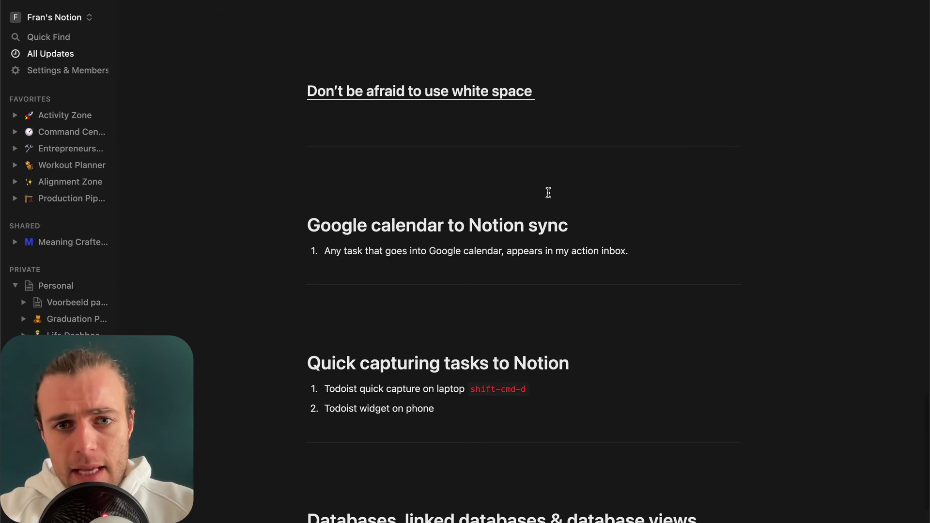
scroll(548, 193, down, 1)
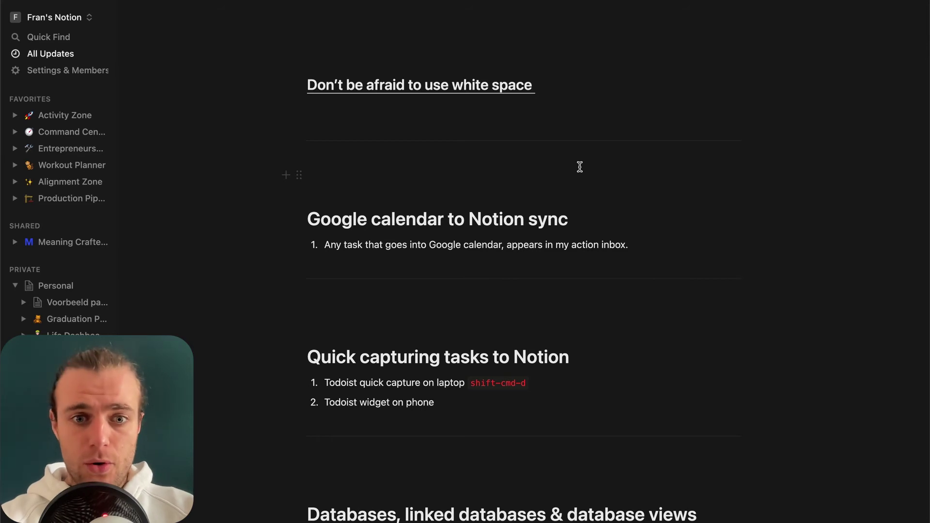
scroll(580, 167, down, 5)
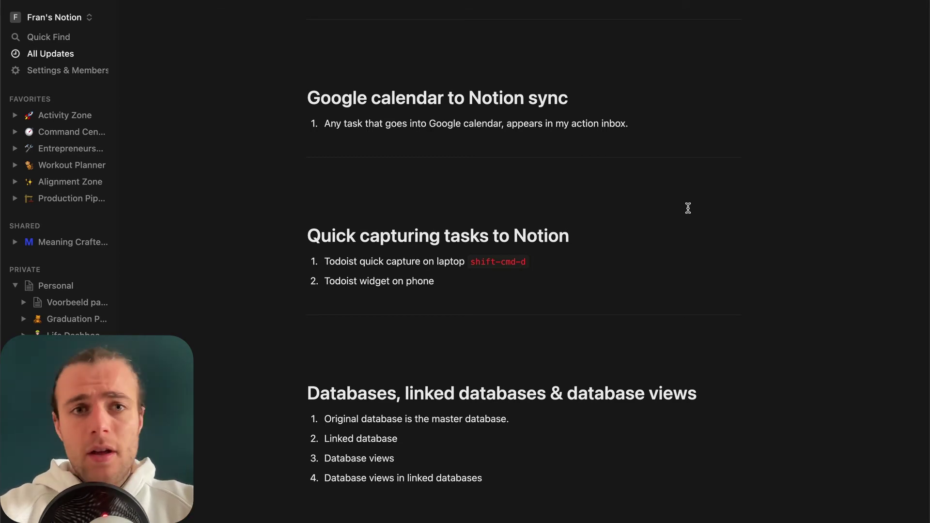
Search the workspace for "act" and view the Activity Zone page under Personal / Dashboards / Command Center
key(super+p)
text(action)
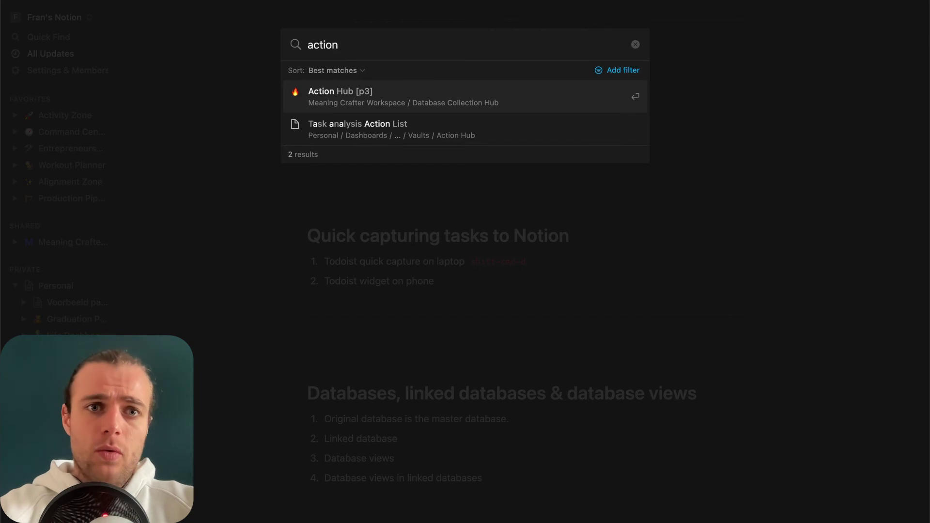
key(BackSpace)
key(BackSpace)
key(BackSpace)
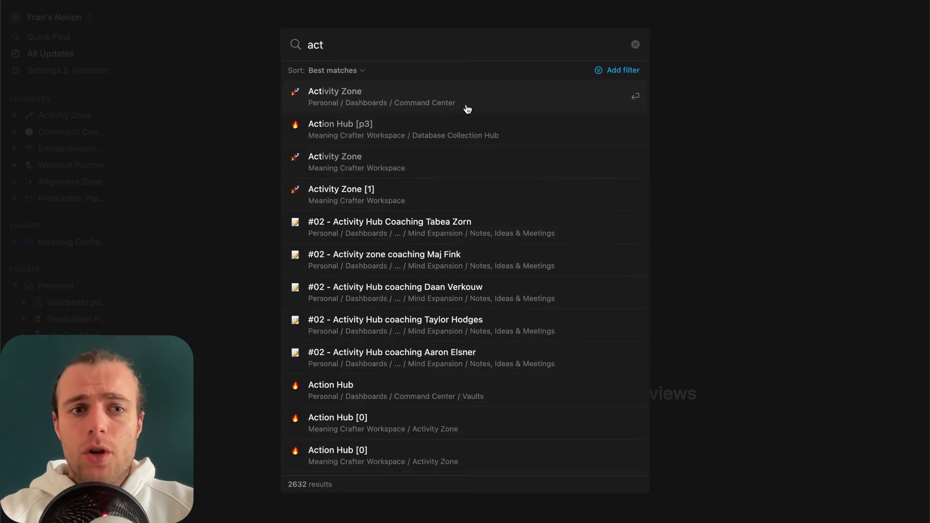
click(468, 108)
scroll(239, 249, down, 4)
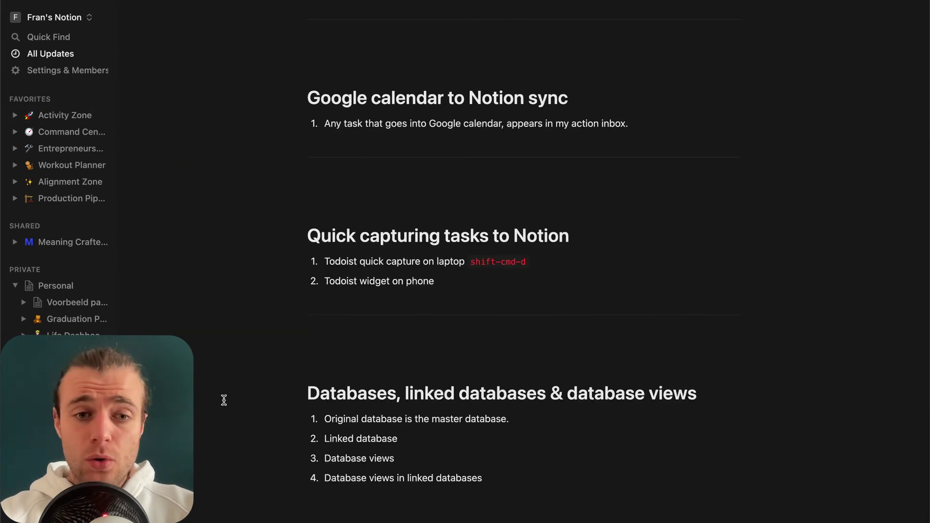
Add the task "quick and easy way of capturing a task" to the Inbox with Todoist quick capture
scroll(377, 324, up, 1)
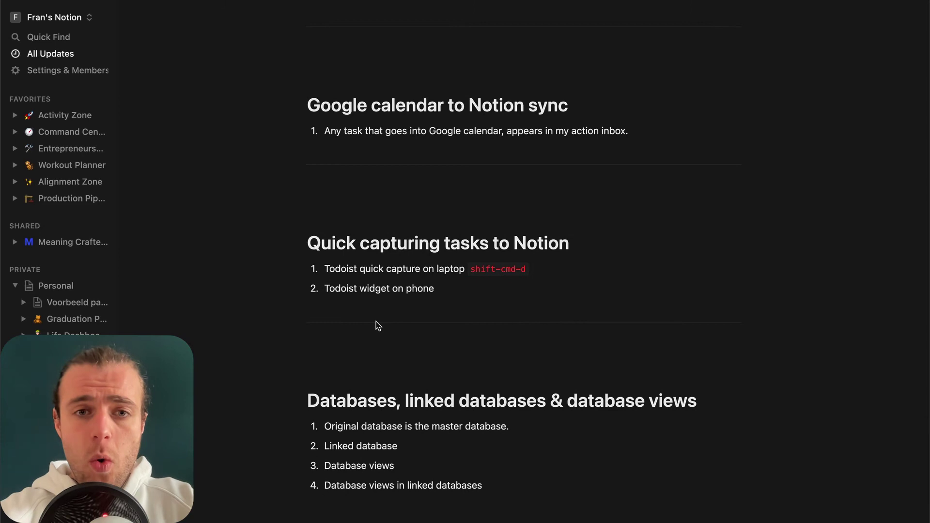
key(shift+super+d)
text(quick and easy way of capt)
key(BackSpace)
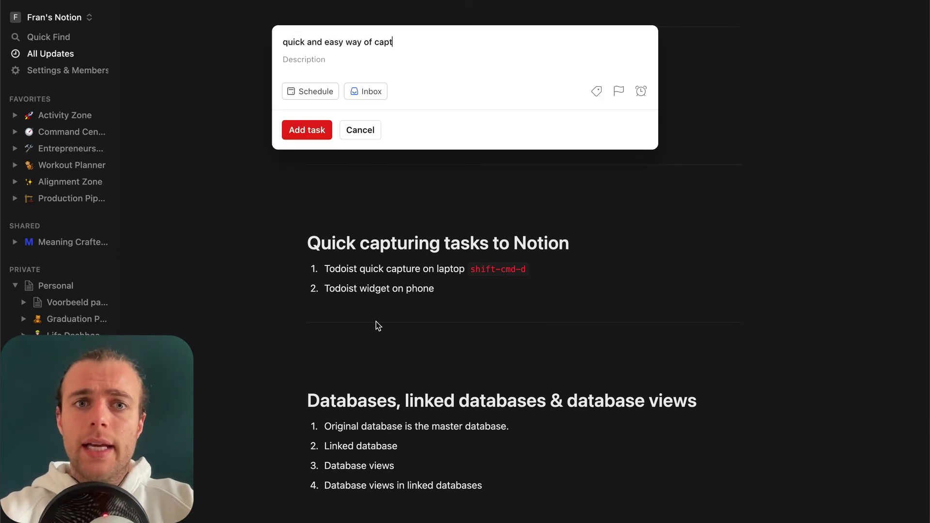
text(turing a task)
key(Return)
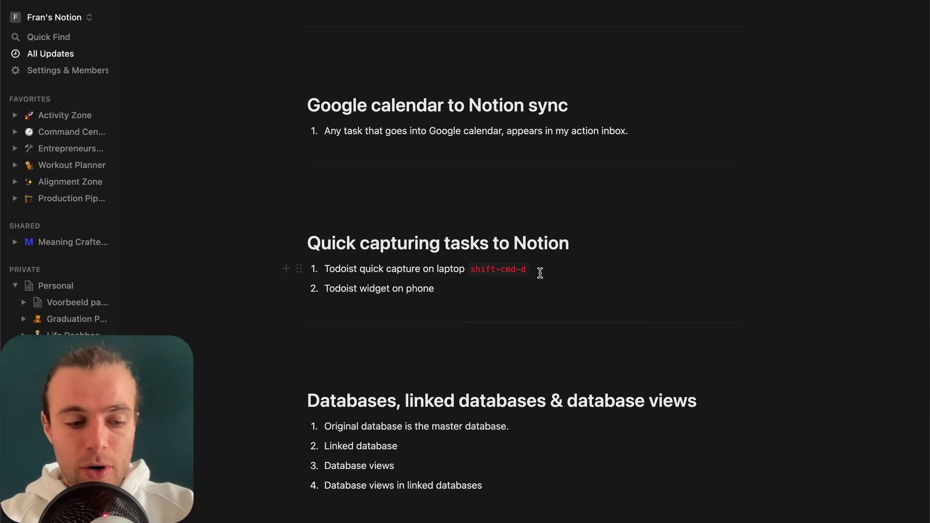
Add another Todoist quick-capture task to the Inbox named "I can type any task here"
key(shift+super+d)
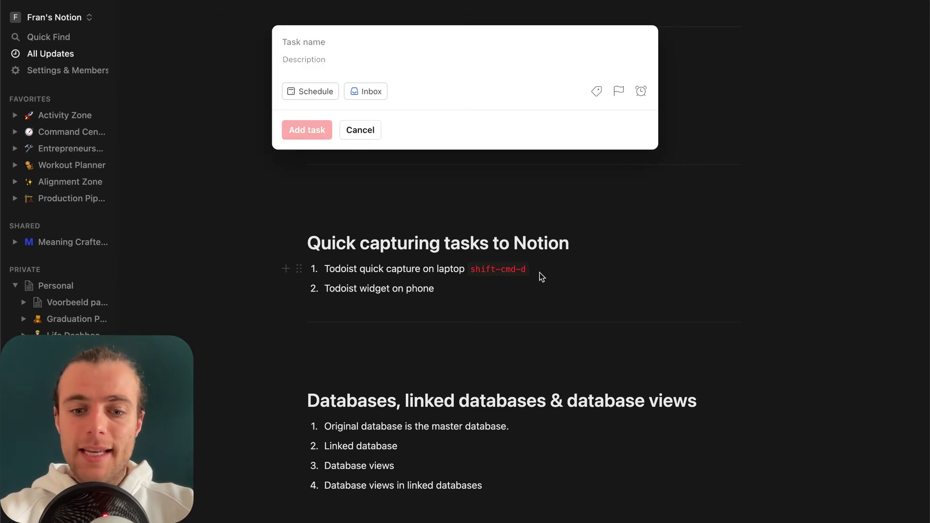
text(I can )
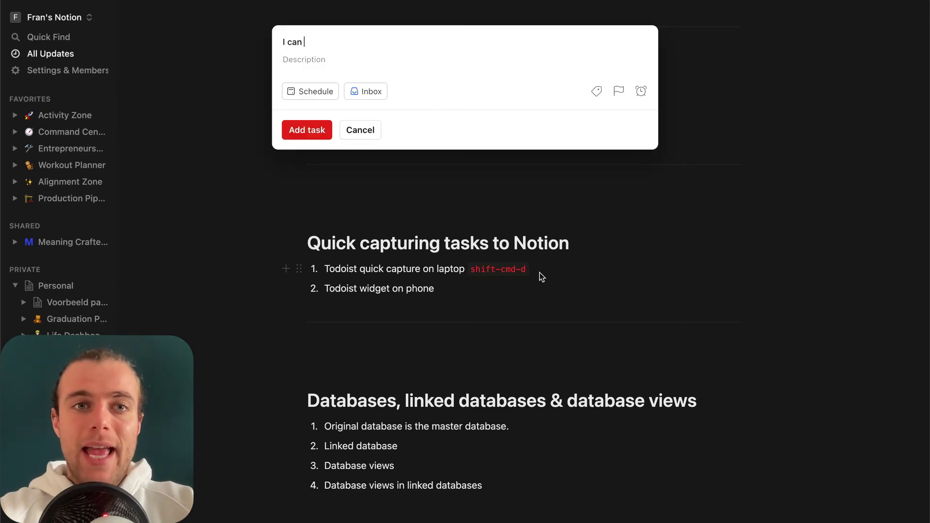
text(type any task here)
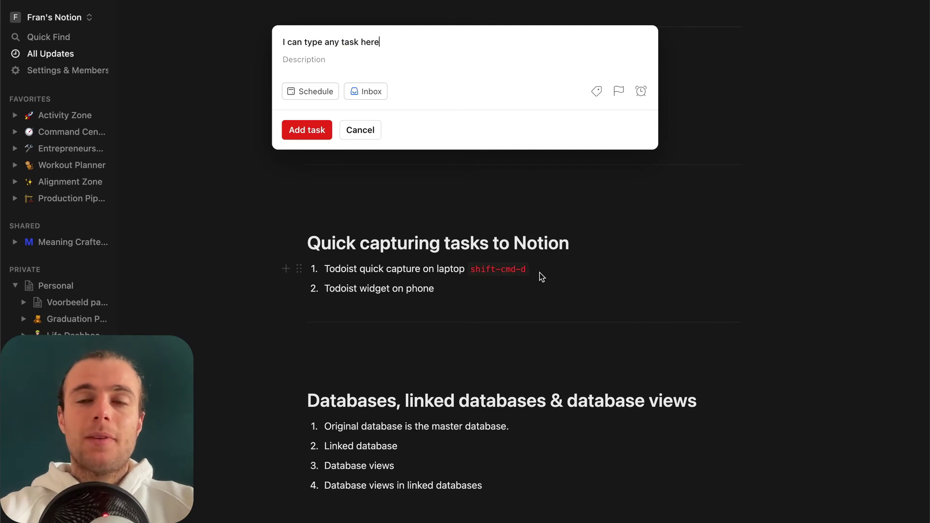
key(Return)
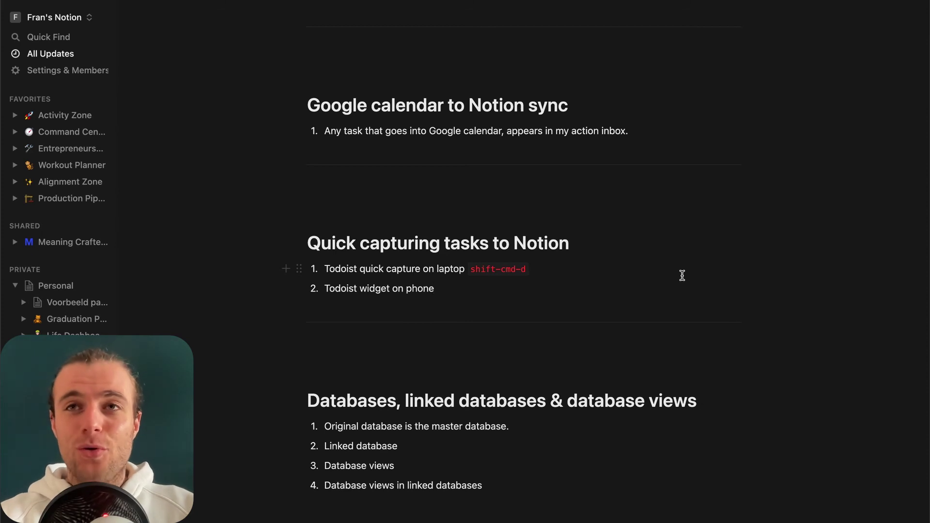
Insert an inline database below the list under "Databases, linked databases & database views" and title it "Test database"
scroll(682, 276, down, 5)
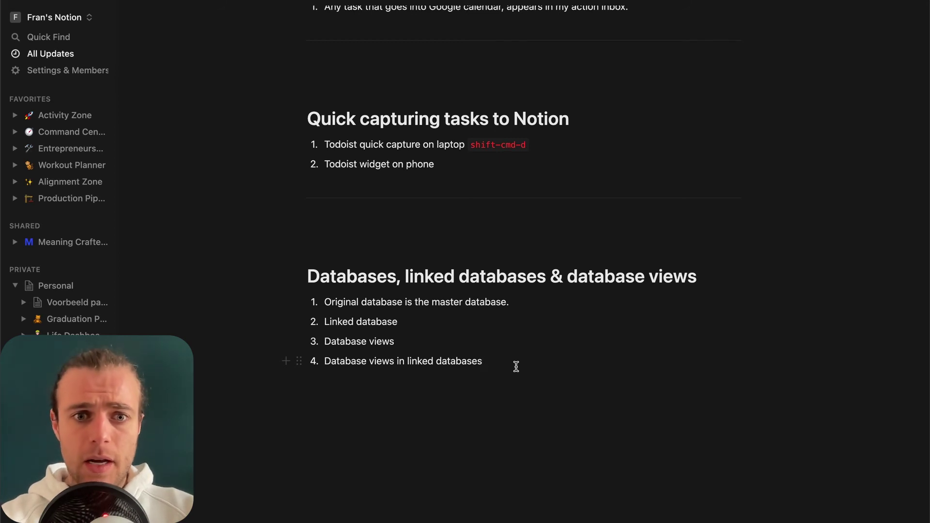
key(Return)
key(Return)
key(Return)
text(/database)
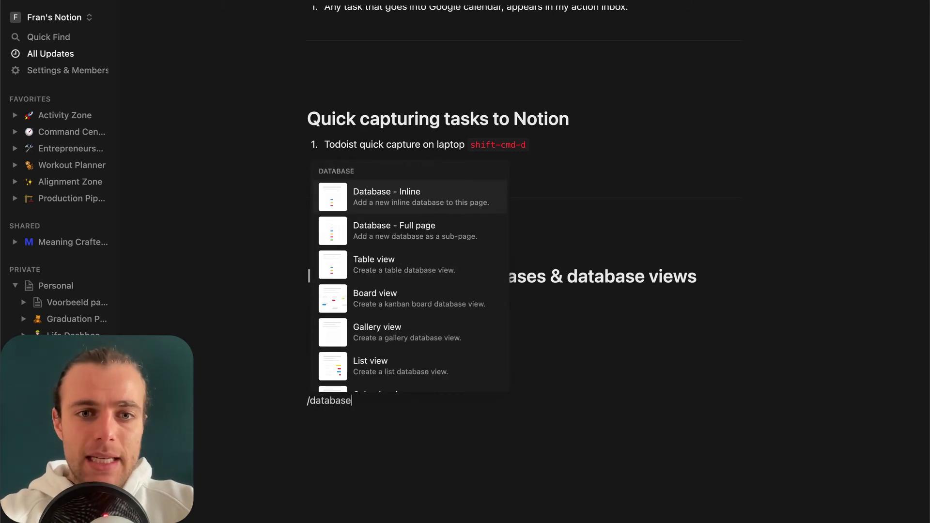
scroll(449, 361, down, 3)
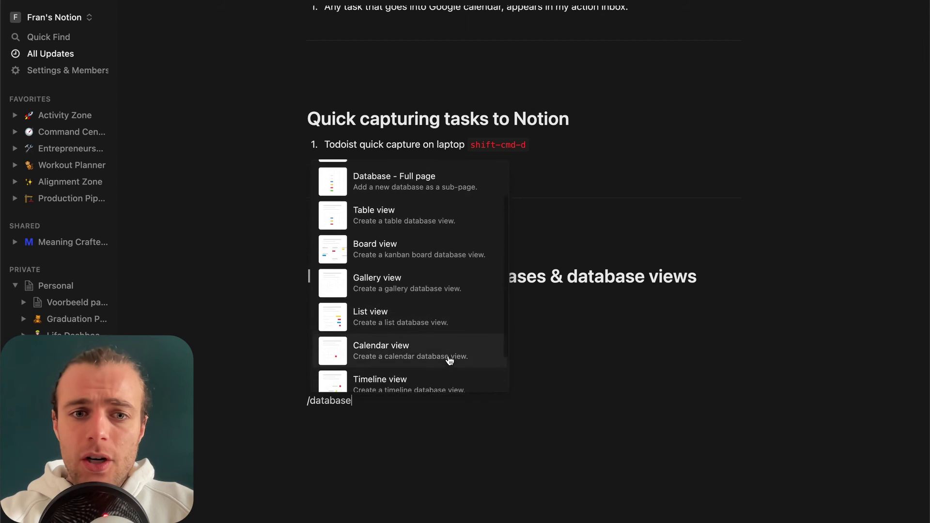
scroll(423, 220, up, 3)
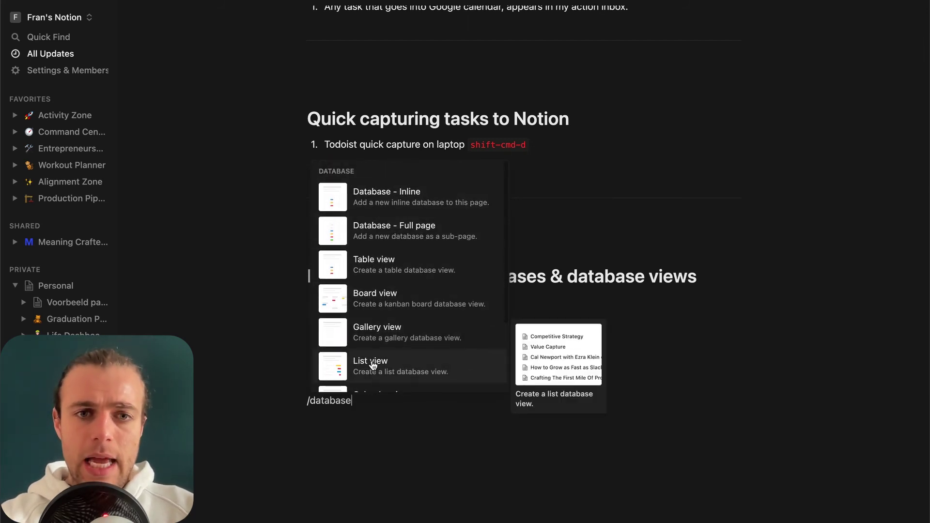
click(435, 205)
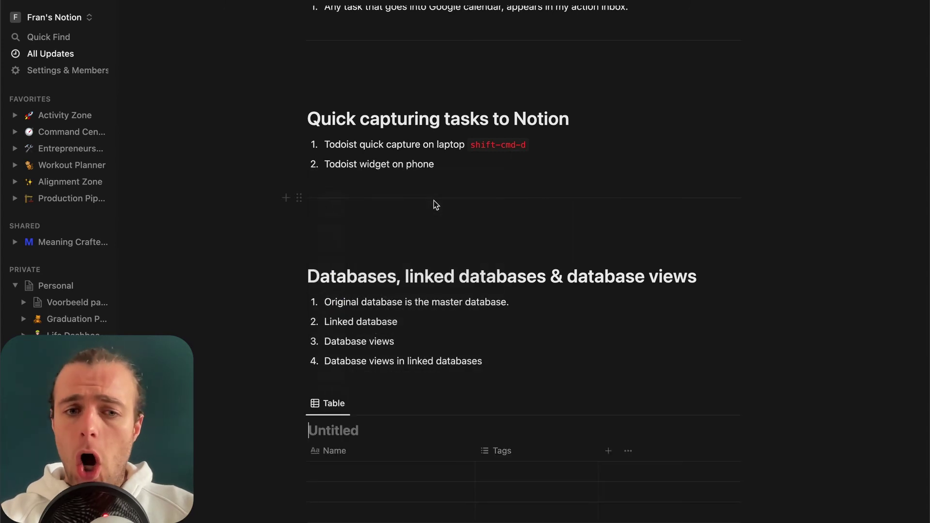
scroll(506, 391, down, 4)
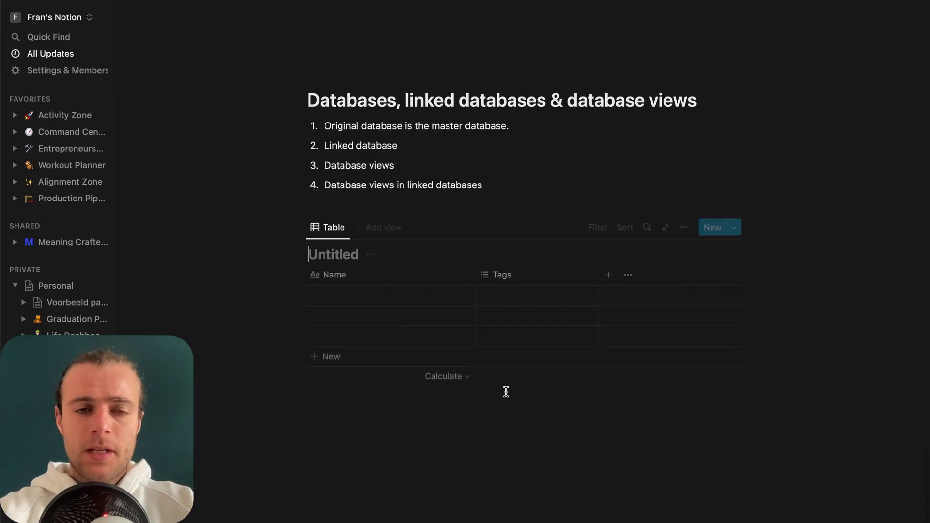
text(Test database)
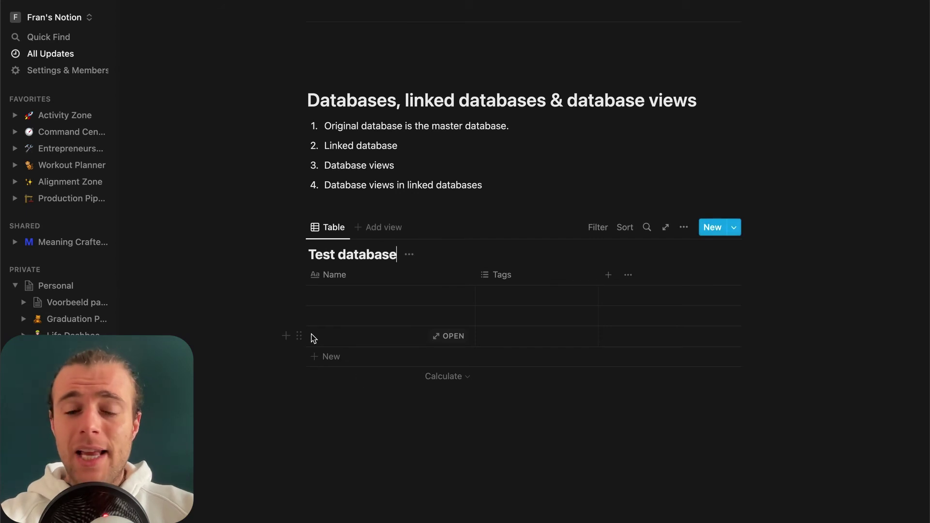
Switch the Test database's layout through Board, Timeline, Calendar, List and Gallery, and return it to Table
click(683, 227)
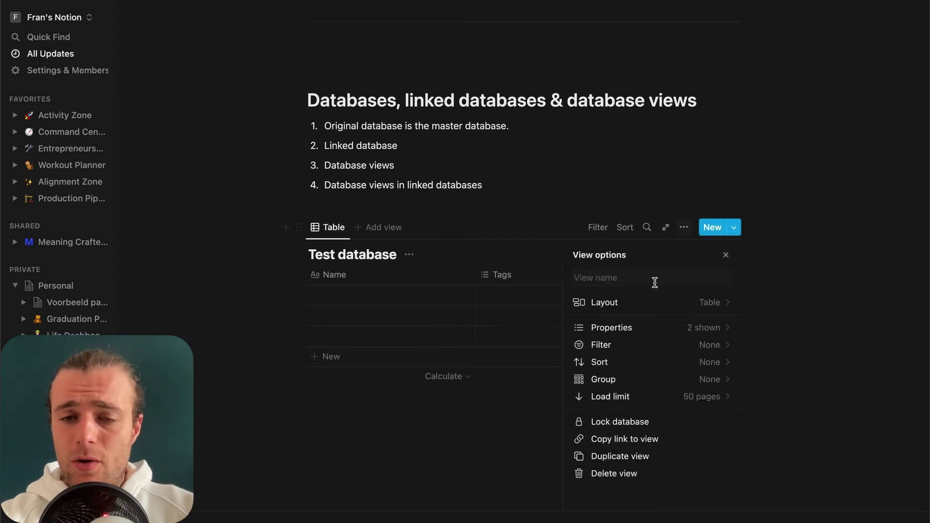
click(712, 305)
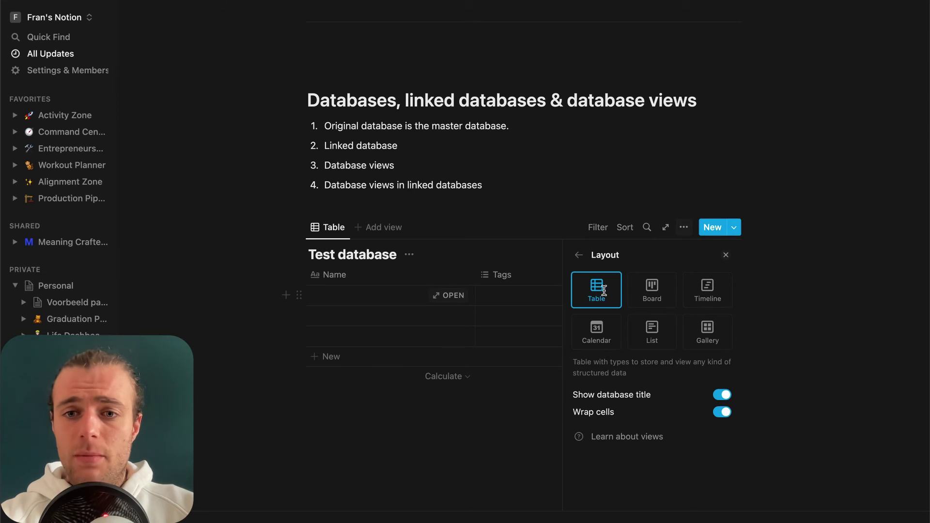
click(654, 291)
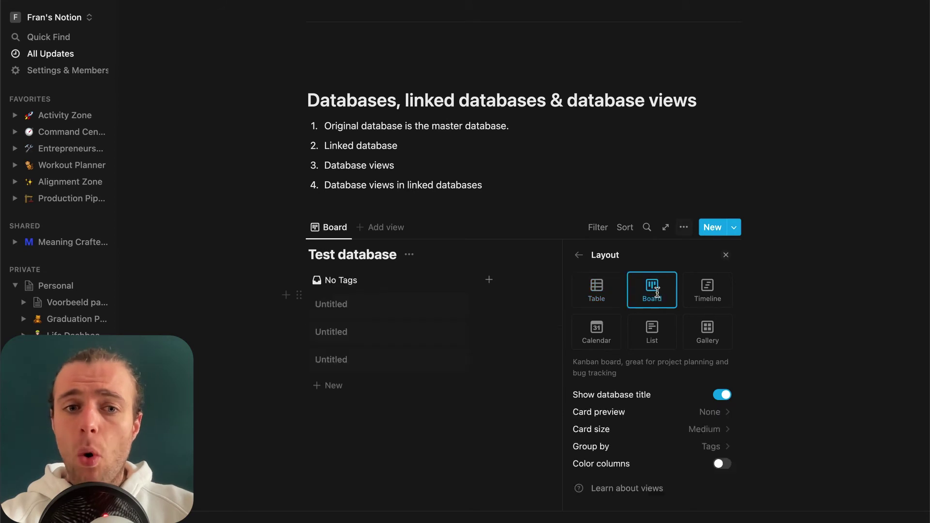
click(717, 300)
click(611, 335)
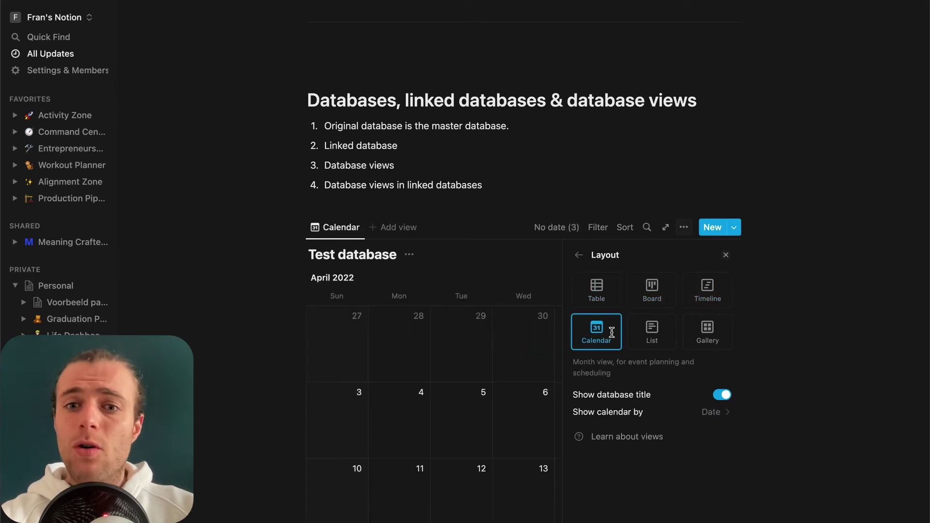
click(658, 338)
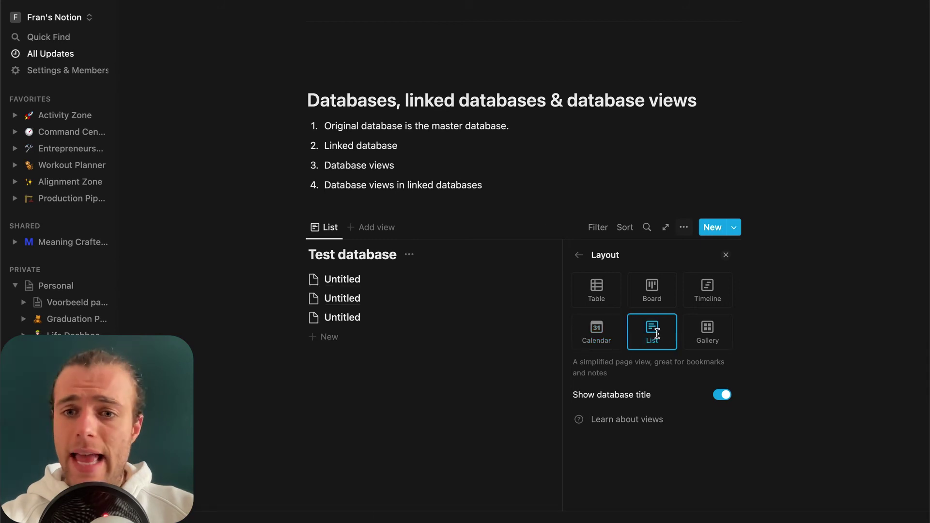
click(701, 336)
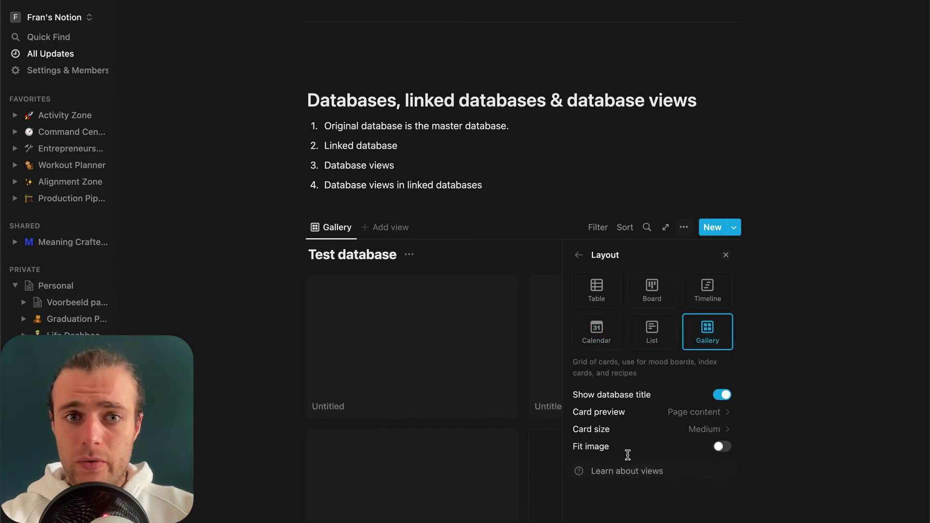
click(609, 294)
click(565, 162)
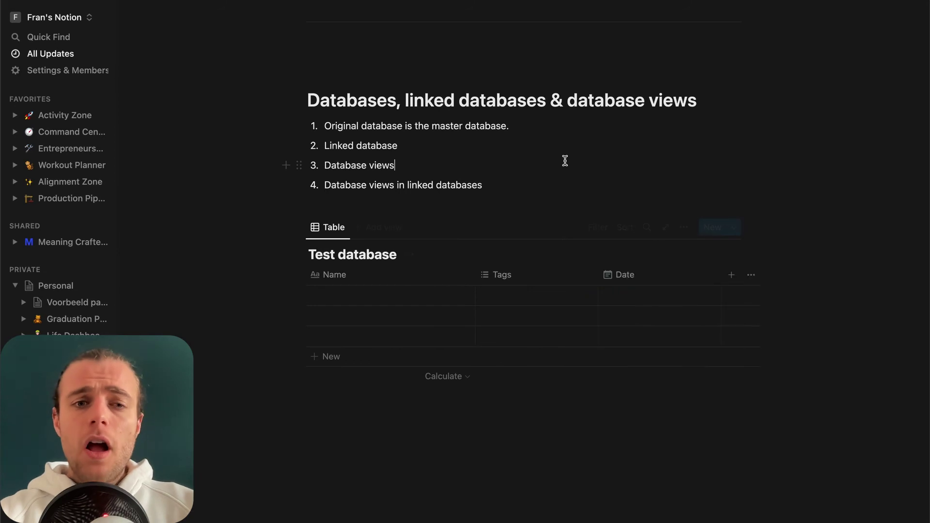
Switch to Adobe Illustrator and view the diagram of two databases with their entries
scroll(308, 373, down, 1)
key(super+Tab)
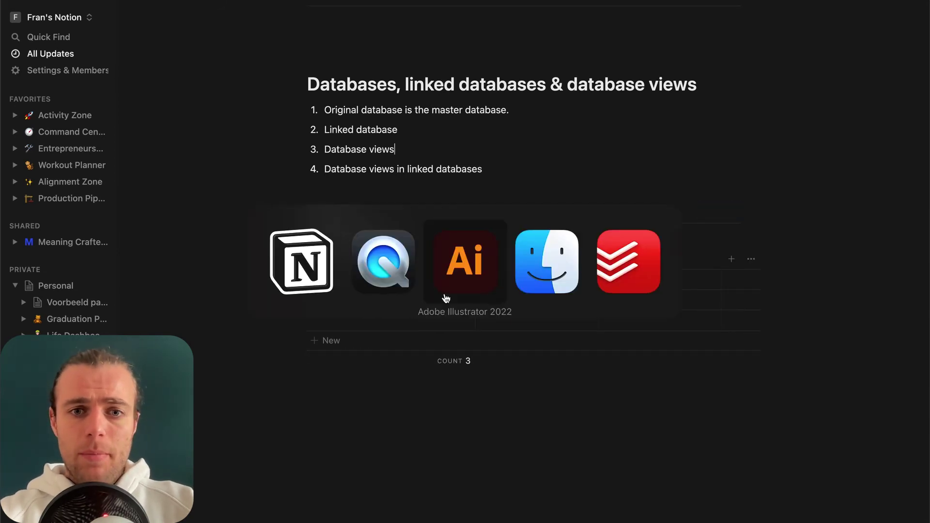
scroll(460, 290, left, 2)
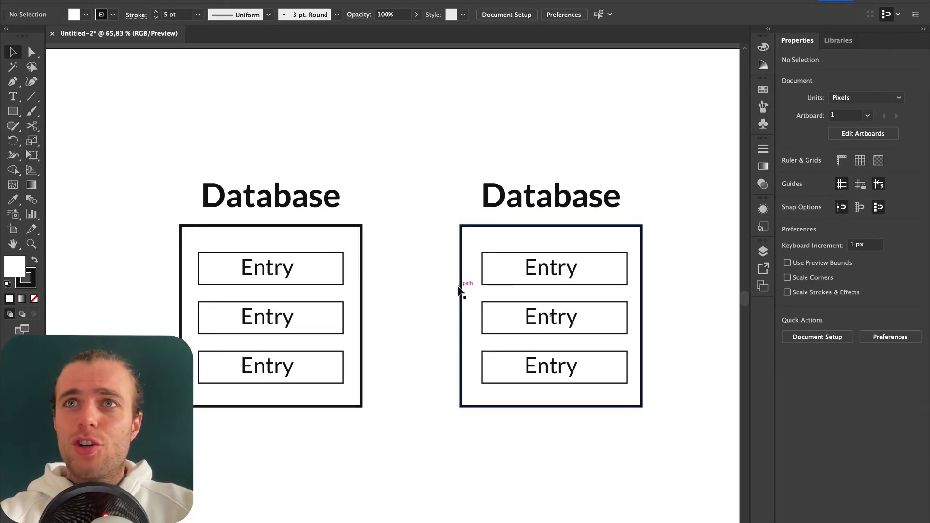
Draw a straight horizontal line between the two "Database" headings to connect them
scroll(459, 290, left, 3)
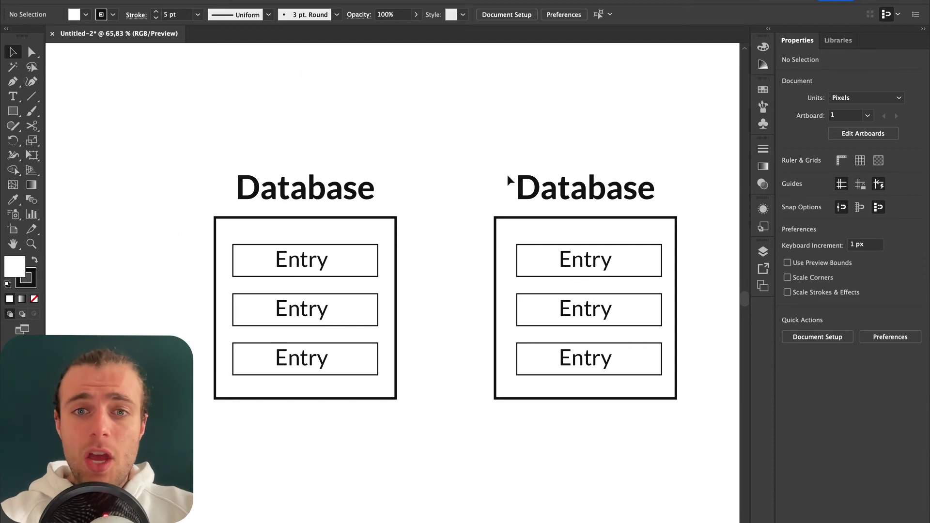
scroll(583, 92, up, 1)
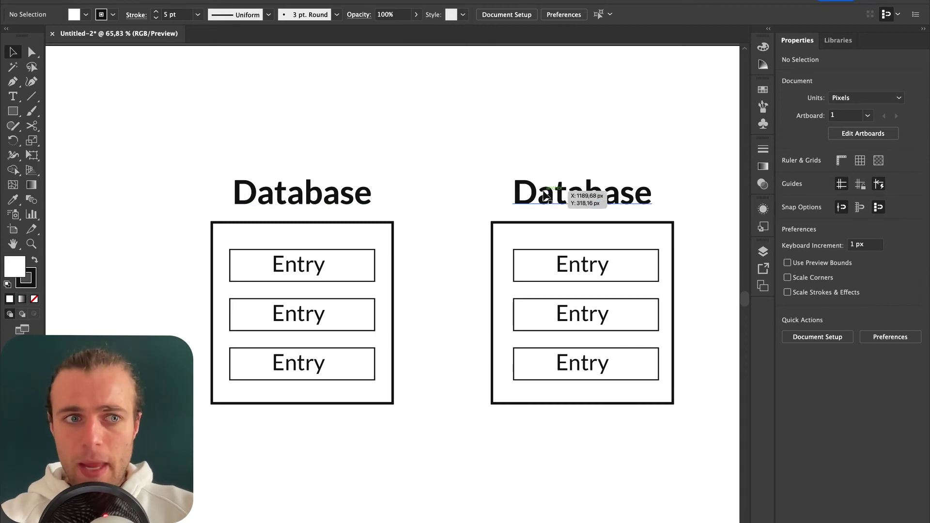
click(32, 96)
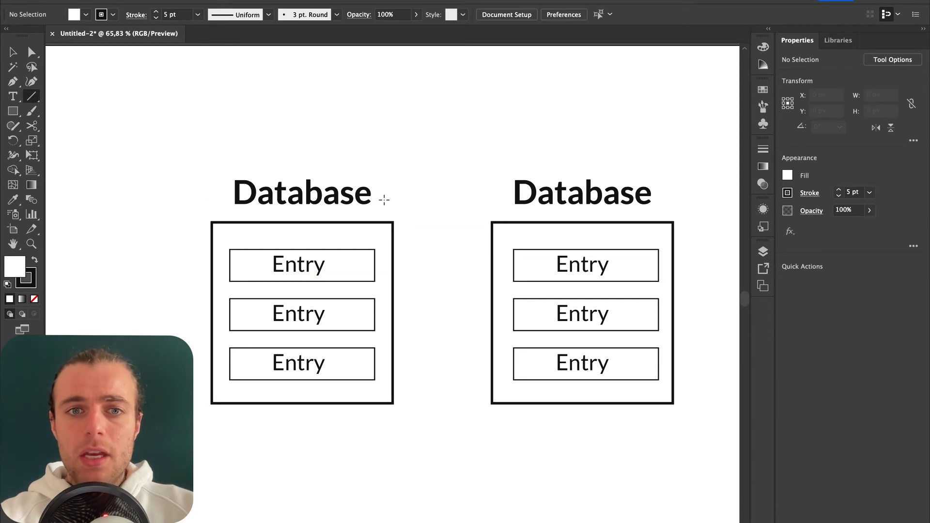
drag(384, 197, 504, 196)
key(v)
click(474, 162)
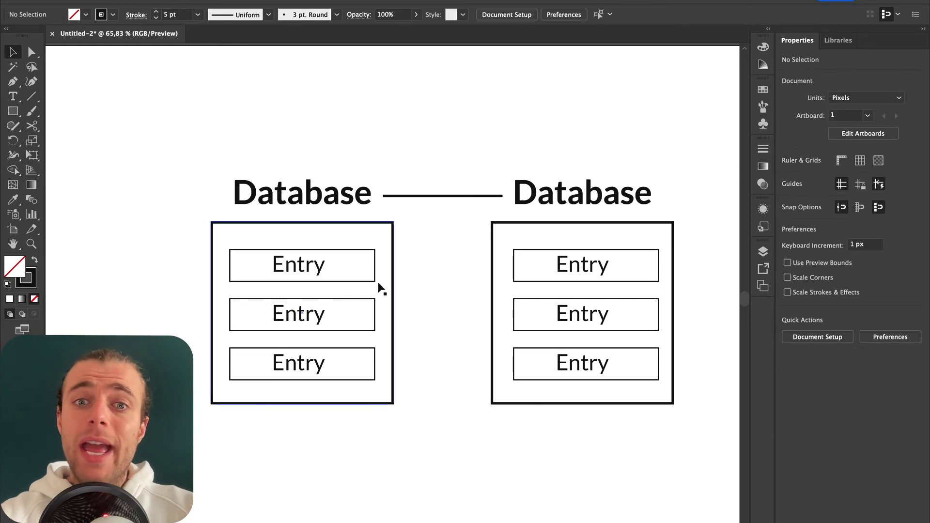
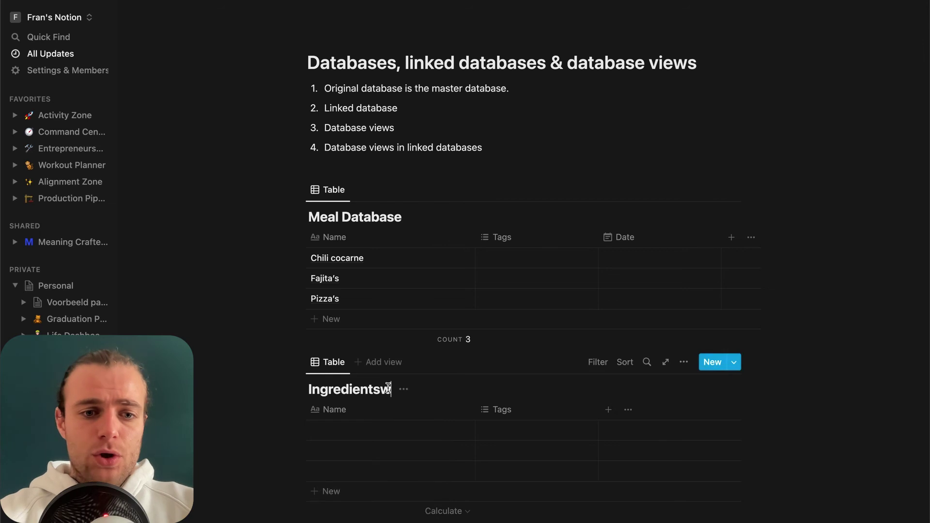
Fill the Ingredients database in Notion with the entries Corn, butter, Tomatoes, Cheese and Onion
scroll(281, 380, down, 2)
click(350, 390)
text(Corn)
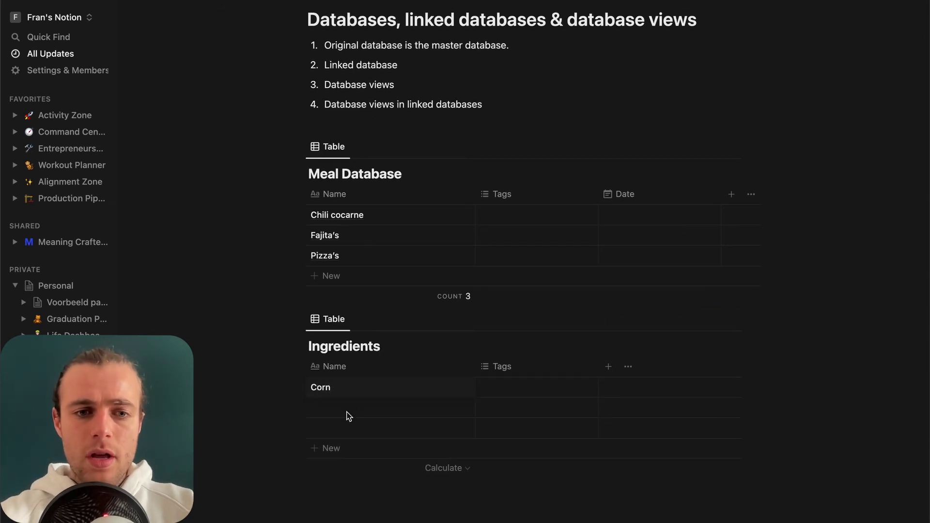
click(347, 411)
text(butter)
click(342, 435)
text(Tomatoes)
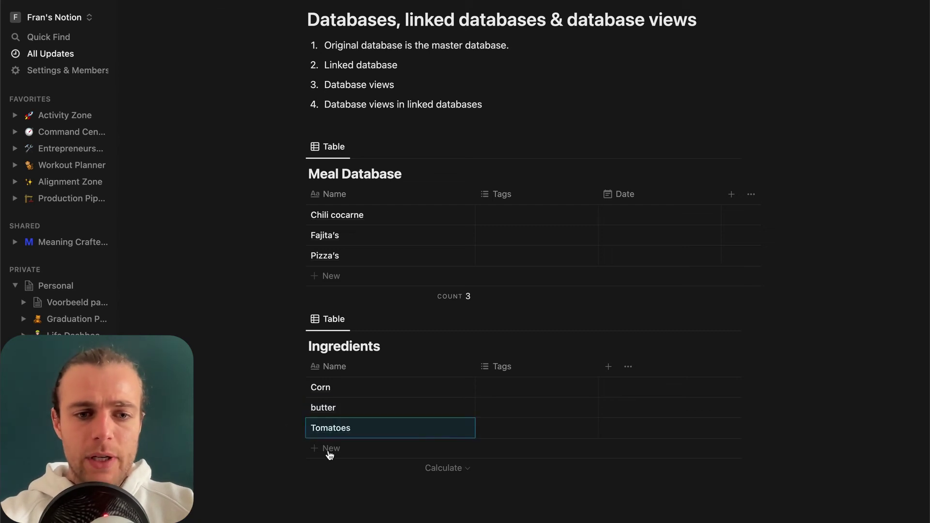
click(330, 449)
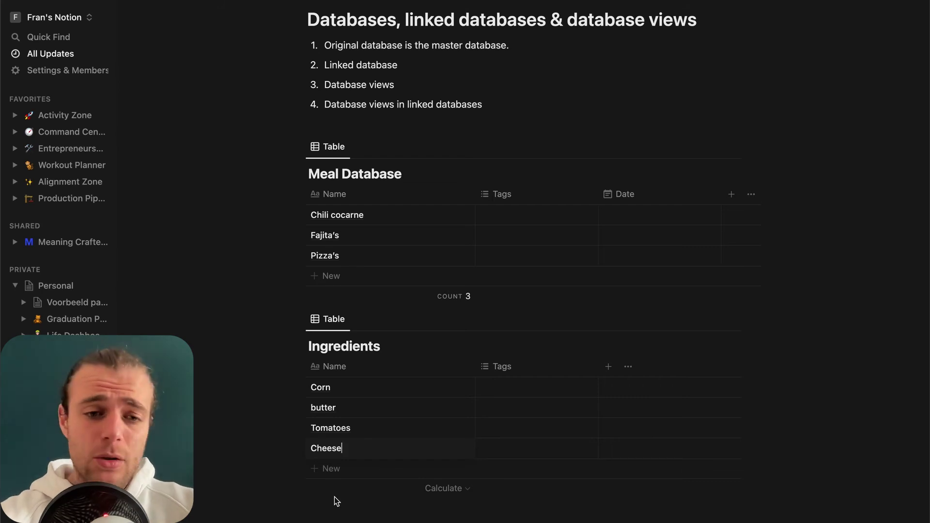
click(341, 473)
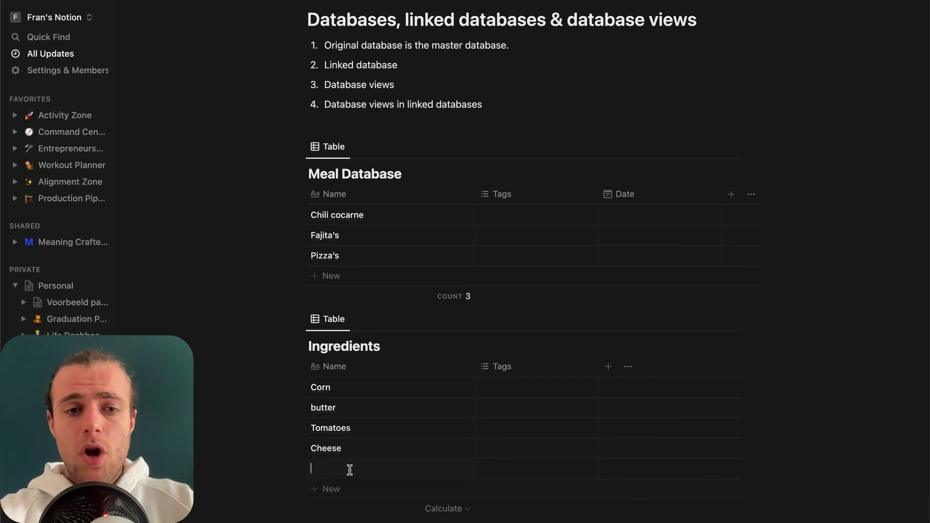
key(Escape)
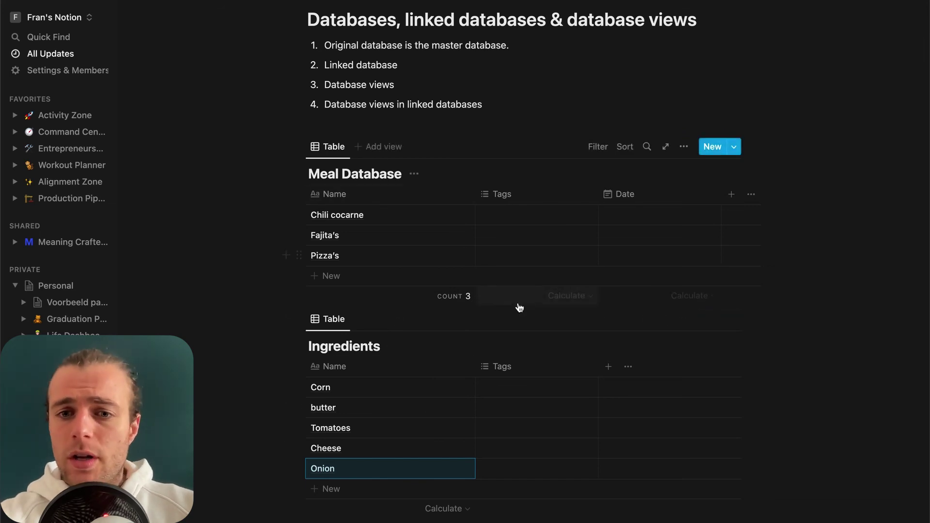
Add a Relation property to the Ingredients database that links it to the Meal Database
click(610, 367)
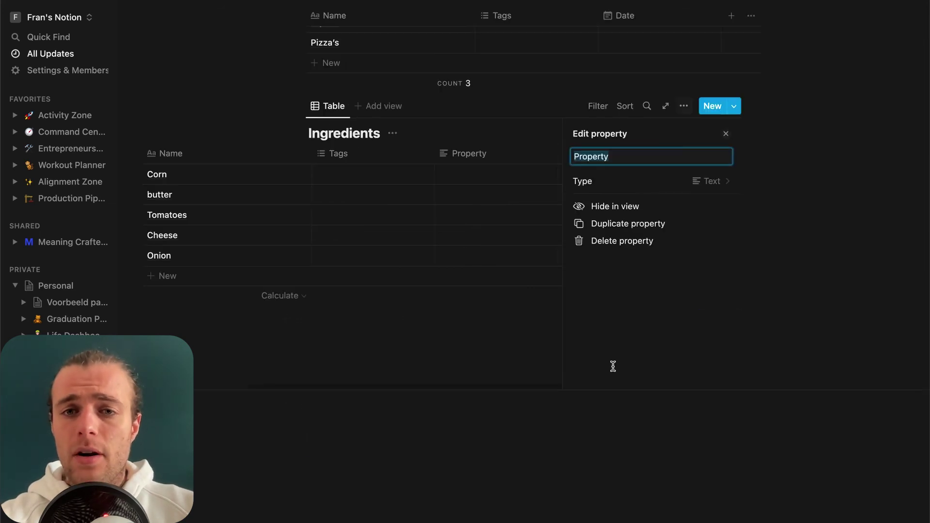
click(712, 182)
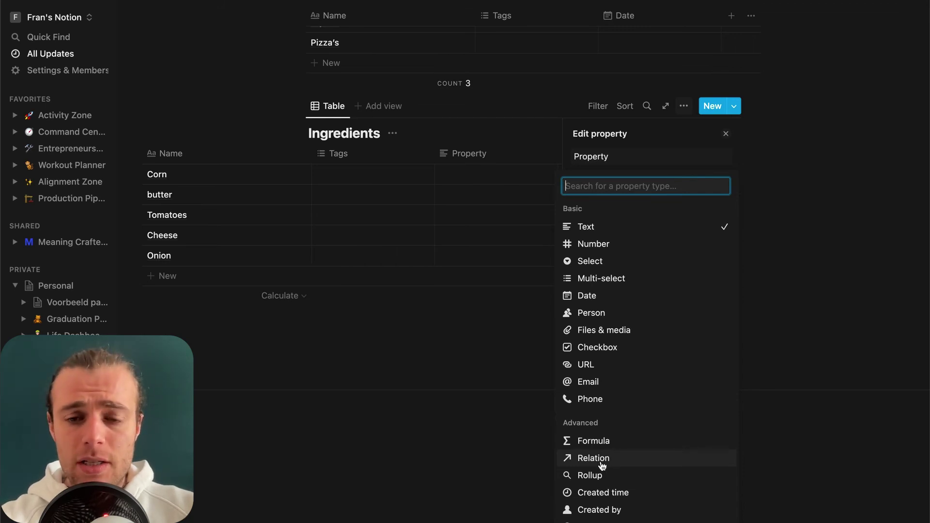
click(629, 460)
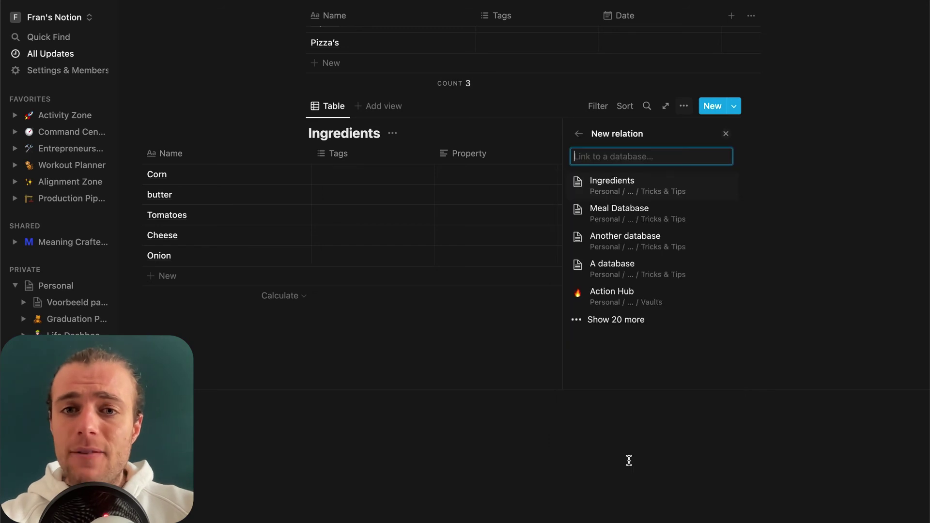
click(659, 215)
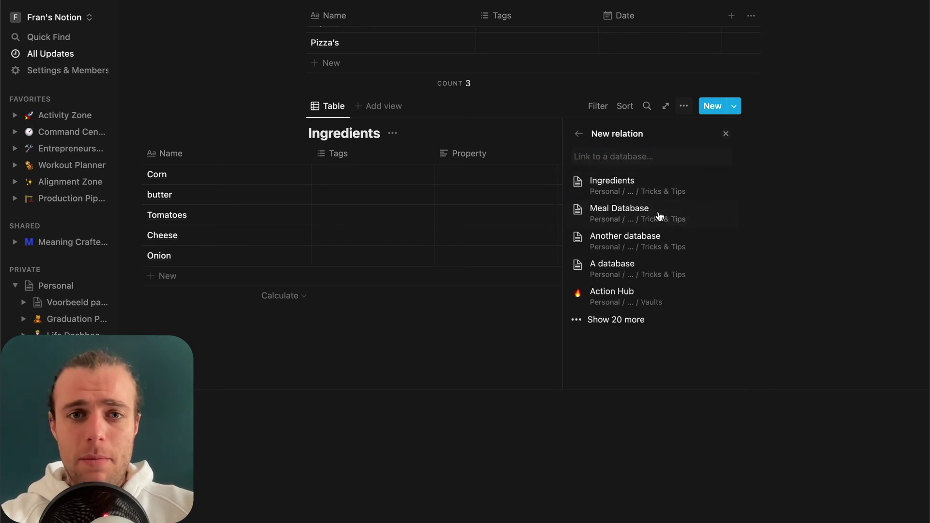
click(453, 345)
scroll(509, 288, up, 2)
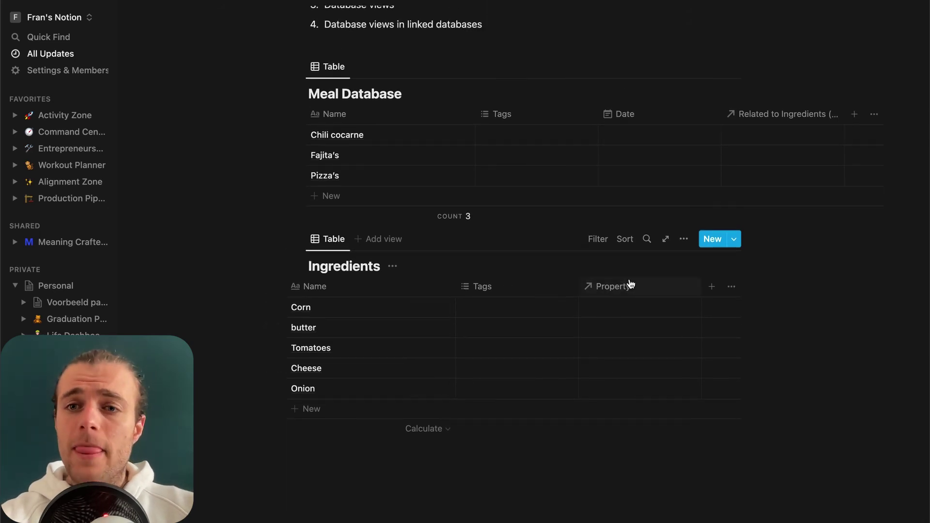
Rename the new relation property in the Ingredients database as "Meal Database"
scroll(629, 281, up, 2)
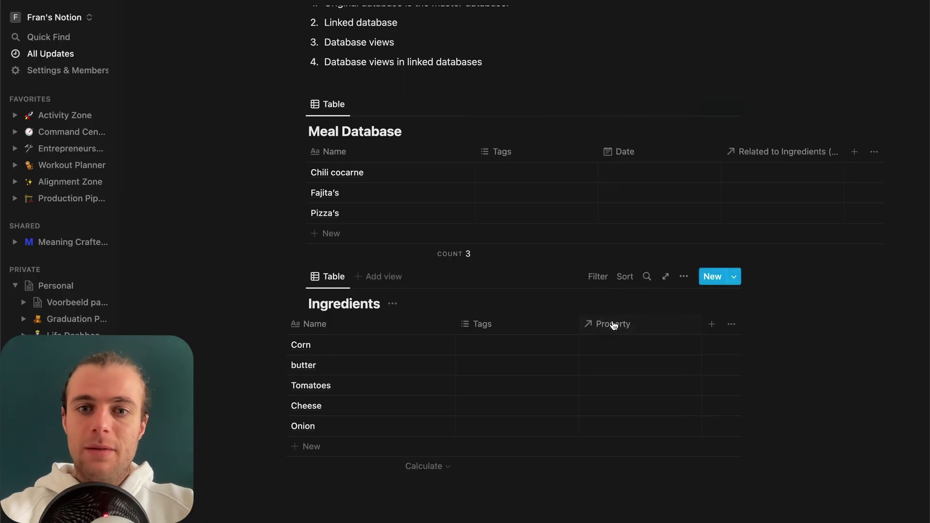
click(614, 325)
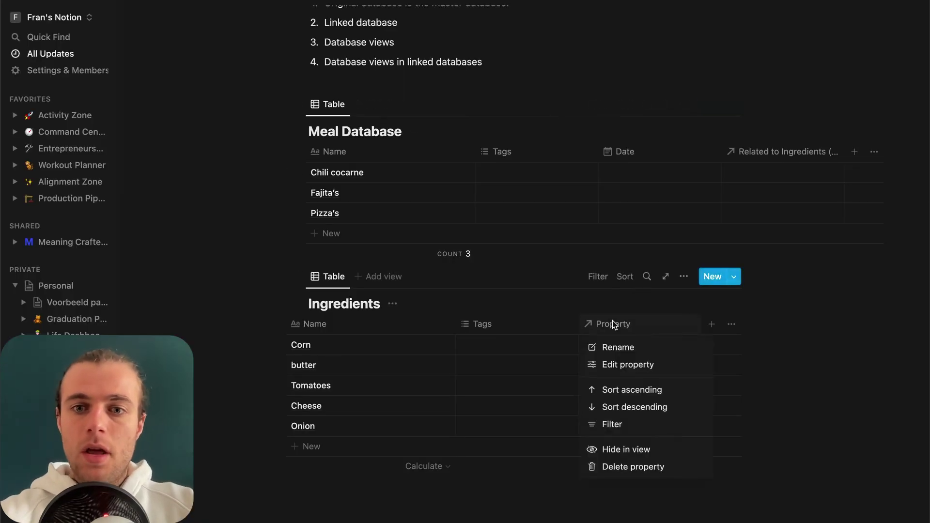
click(615, 343)
text(Meal Database)
key(Return)
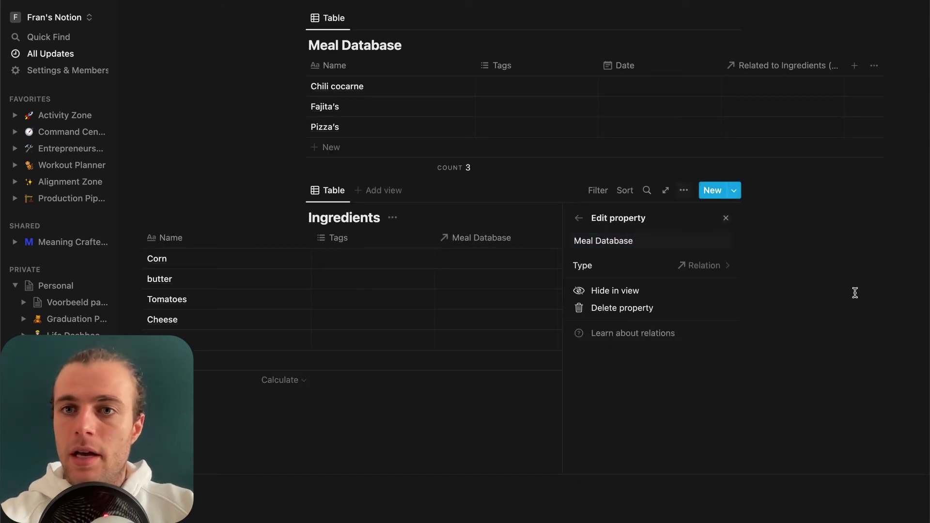
Rename the Meal Database's "Related to Ingredients" property as "Ingredient database"
click(775, 71)
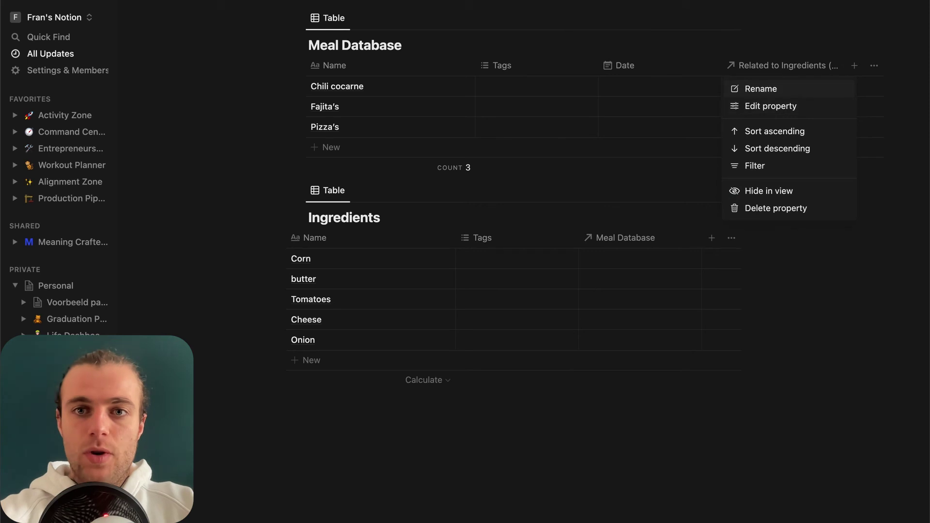
click(761, 89)
key(BackSpace)
text(Ingredient database)
click(557, 193)
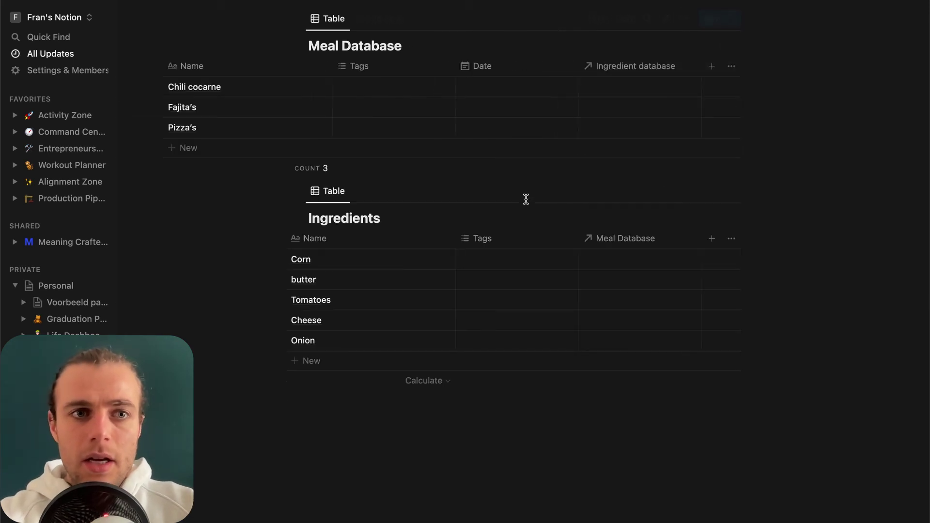
Relate the Chili cocarne meal to the ingredients Corn, butter and Cheese through its "Ingredient database" property
scroll(497, 278, up, 5)
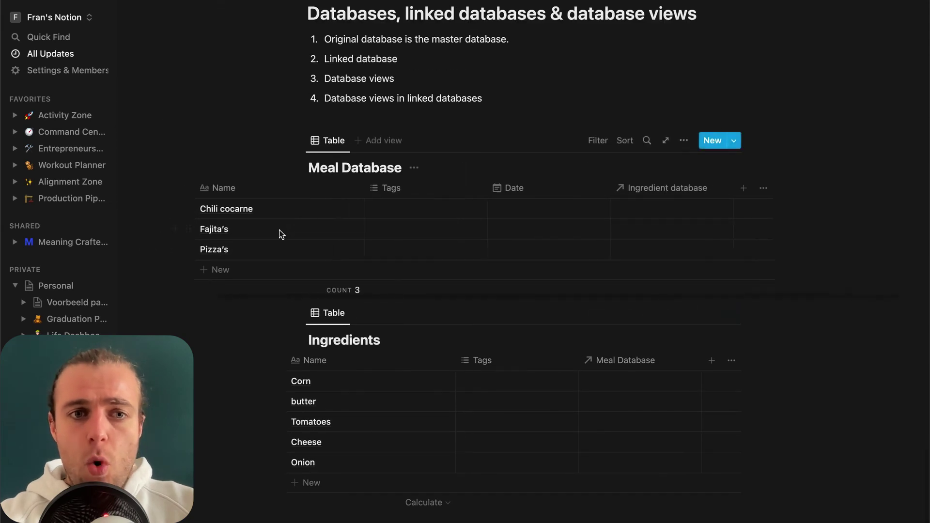
scroll(280, 231, left, 5)
scroll(422, 394, left, 1)
scroll(423, 399, left, 1)
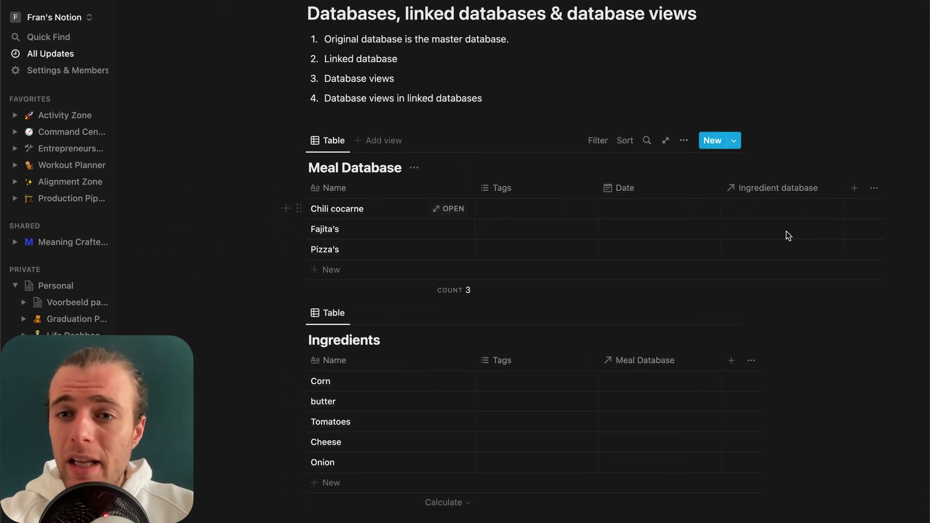
click(763, 211)
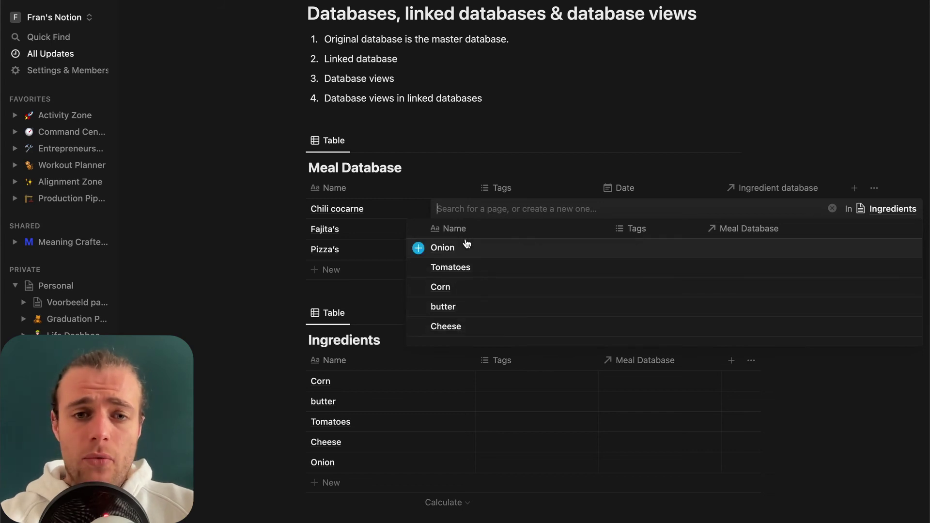
click(469, 291)
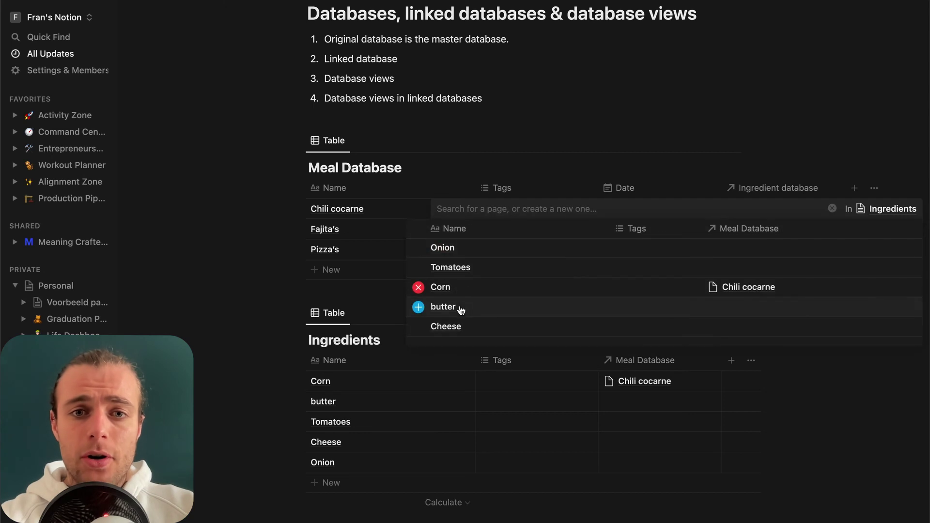
click(461, 311)
text(che)
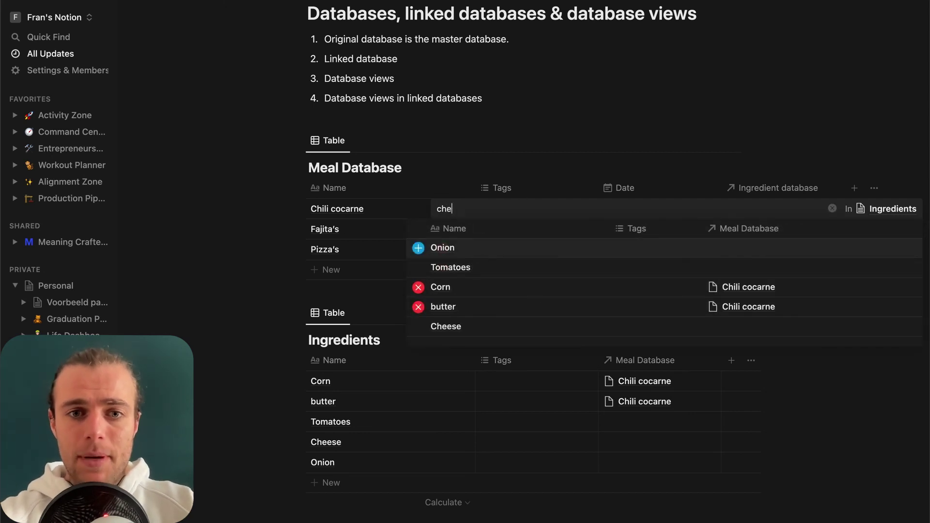
text(ese)
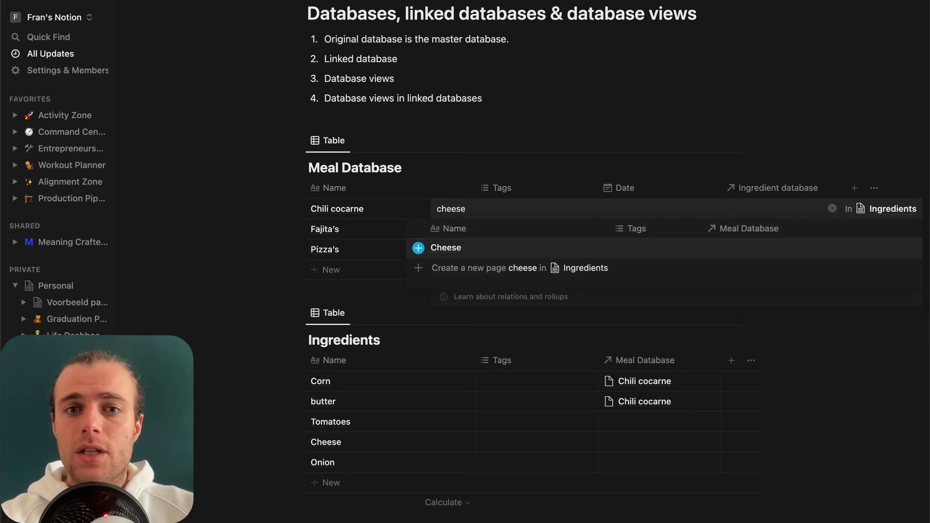
key(Return)
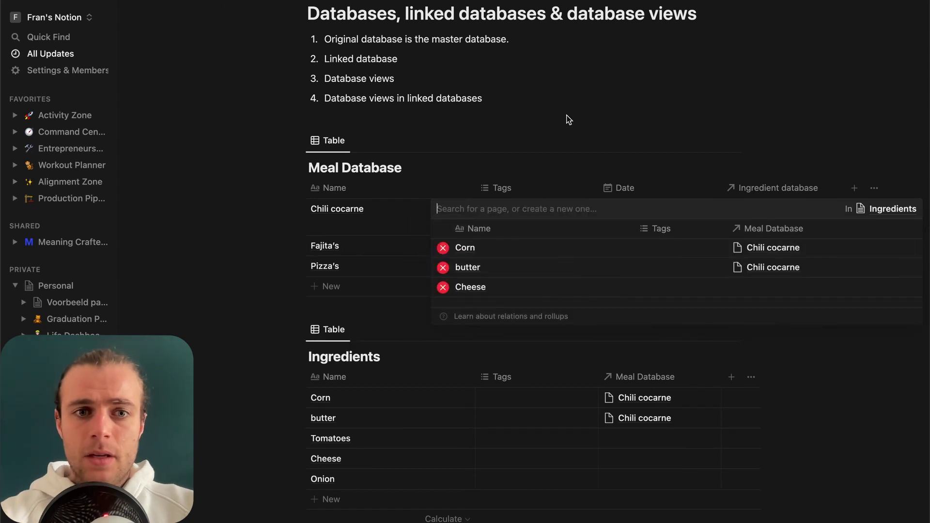
key(Escape)
scroll(386, 418, down, 1)
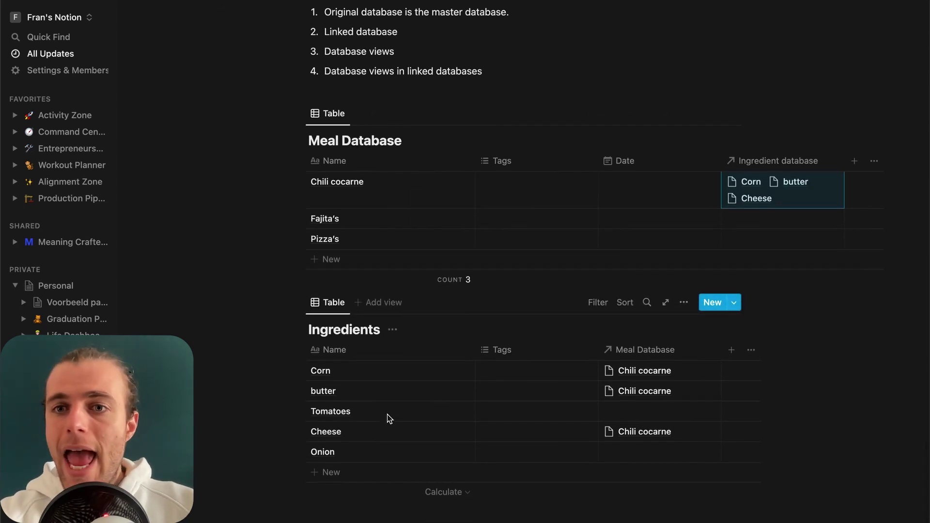
click(247, 202)
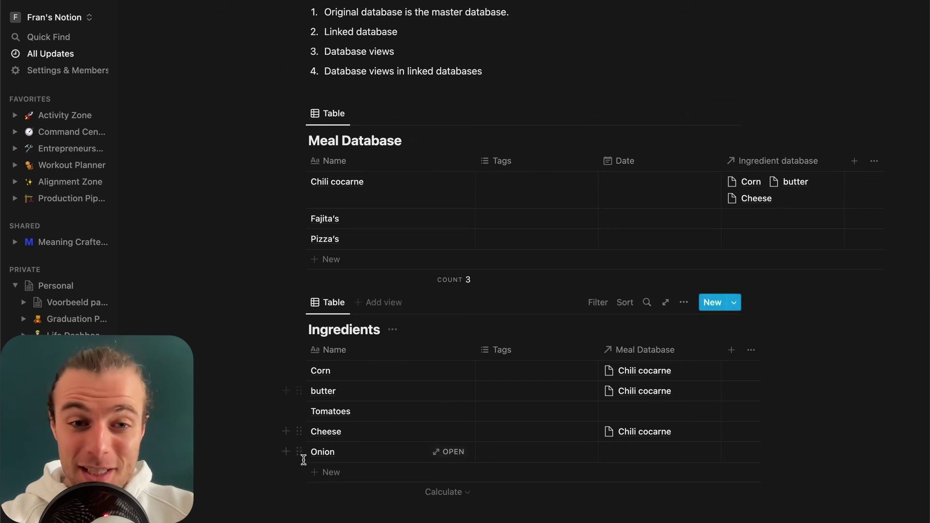
Relate the Cheese ingredient to the Pizza's meal as well, using its "Meal Database" property
scroll(372, 347, down, 4)
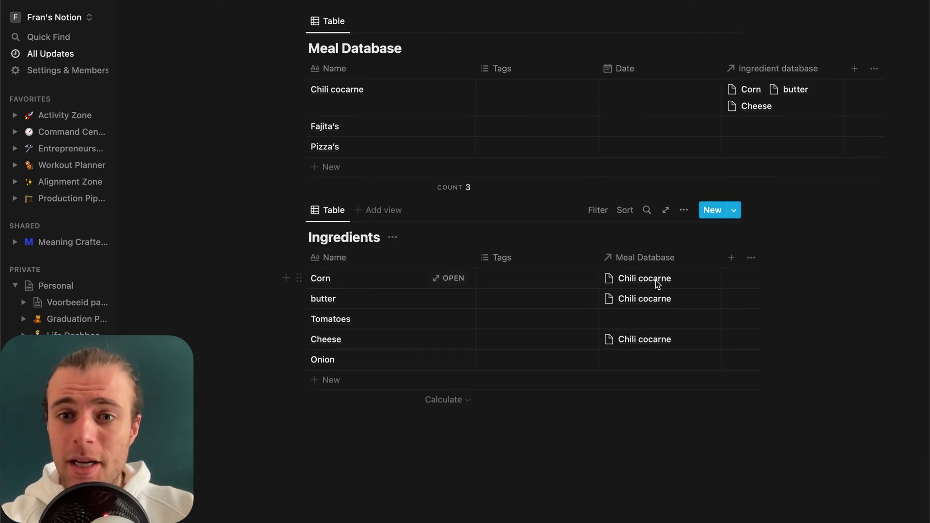
click(705, 345)
text(pizza)
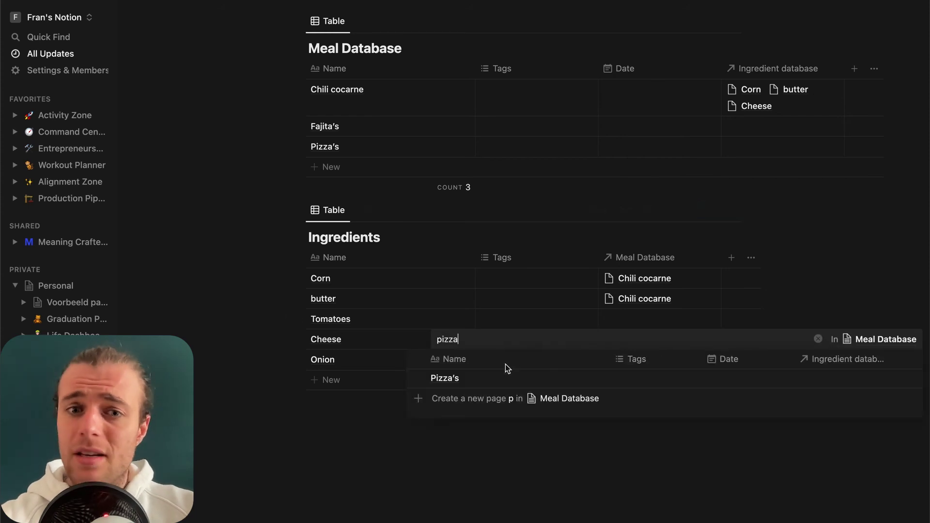
click(492, 378)
click(353, 438)
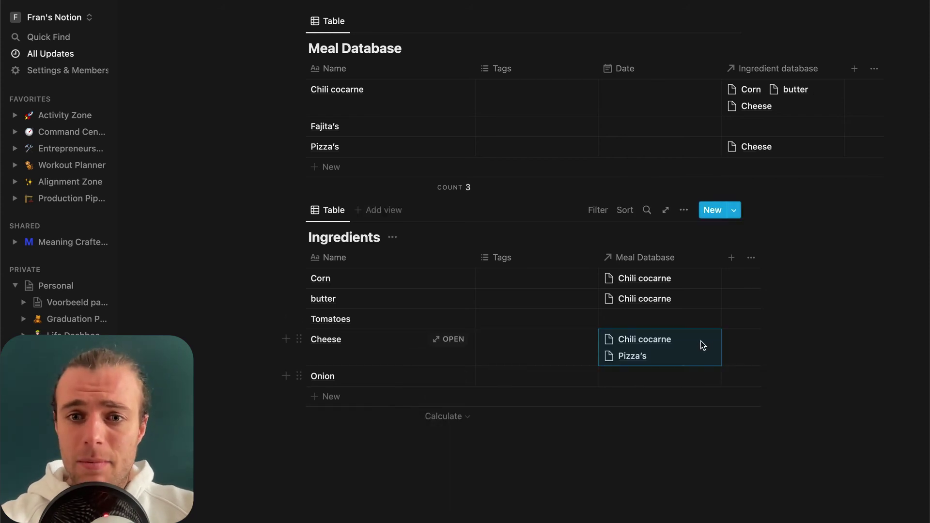
Relate the Corn ingredient to the Fajita's meal as well, using its "Meal Database" property
click(706, 281)
text(fa)
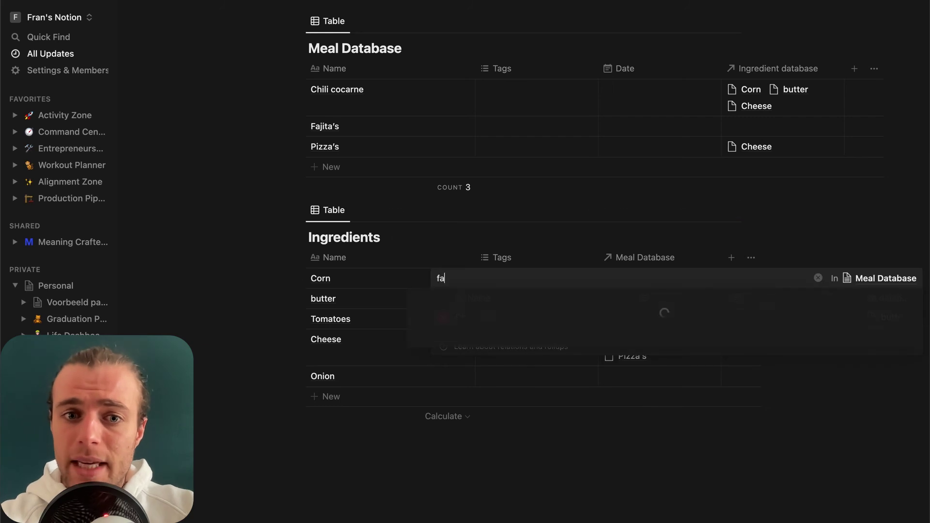
text(ji)
click(536, 319)
click(197, 254)
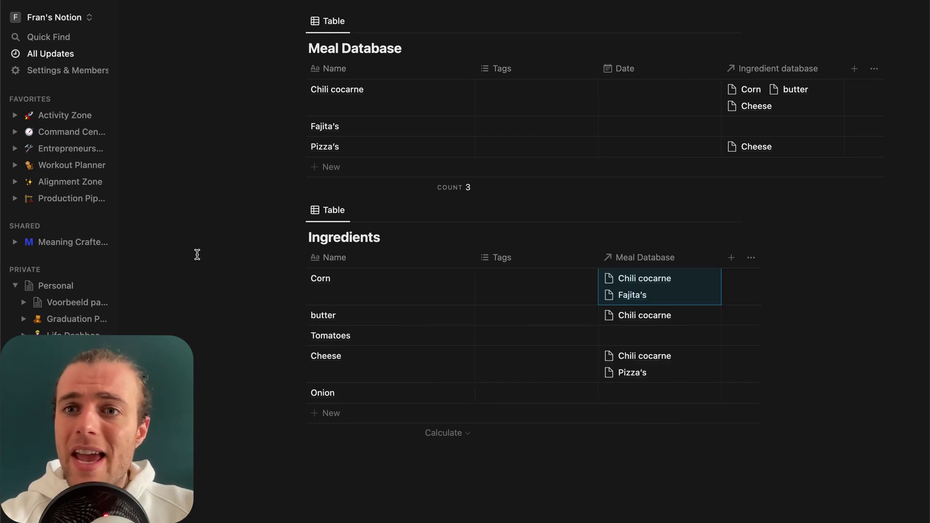
scroll(658, 322, up, 2)
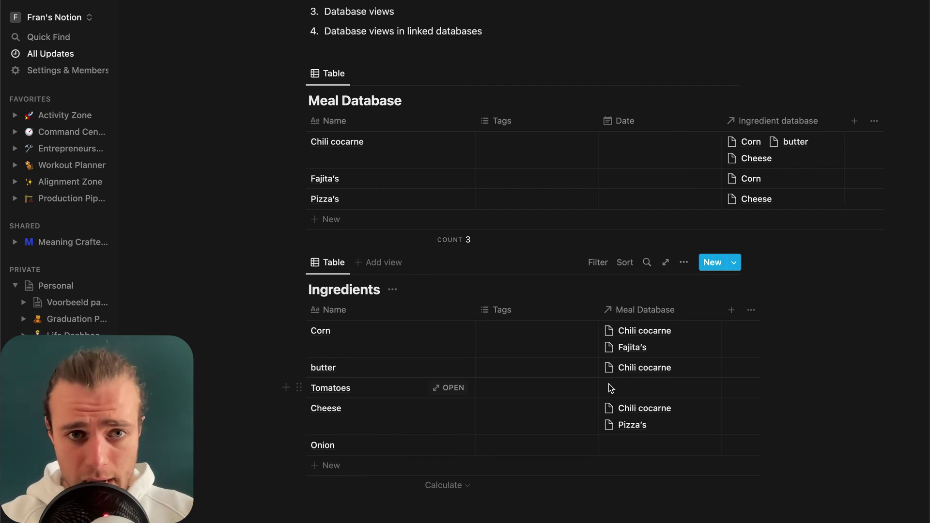
Move the empty text block from below the Ingredients table to between the Meal Database and Ingredients tables
scroll(612, 387, up, 2)
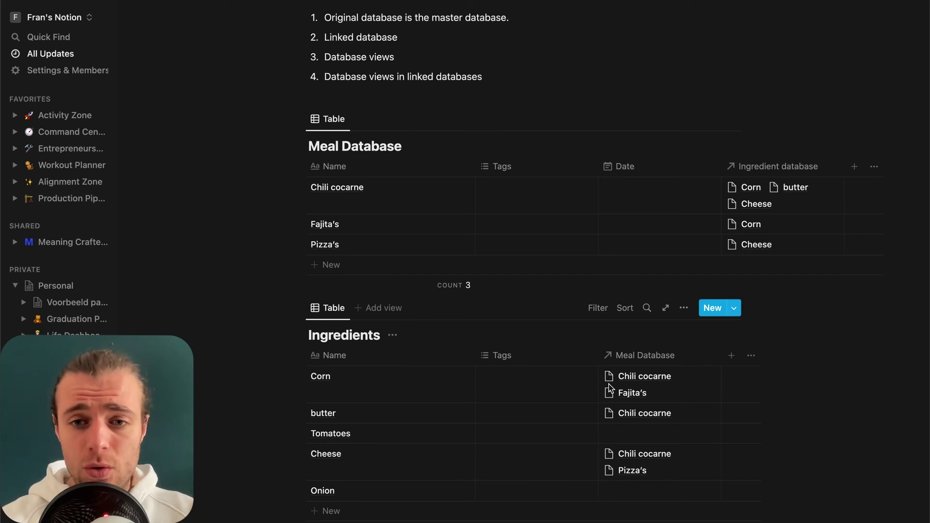
scroll(302, 514, down, 2)
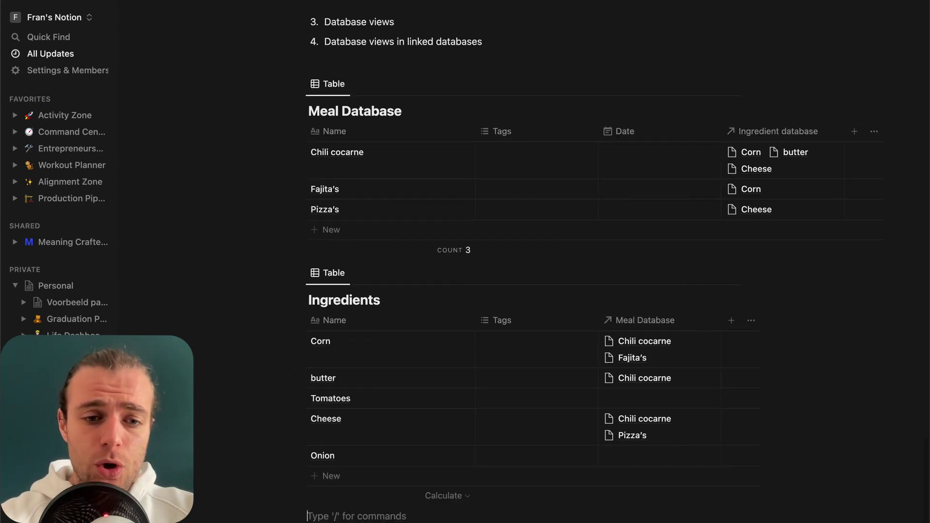
drag(300, 517, 311, 242)
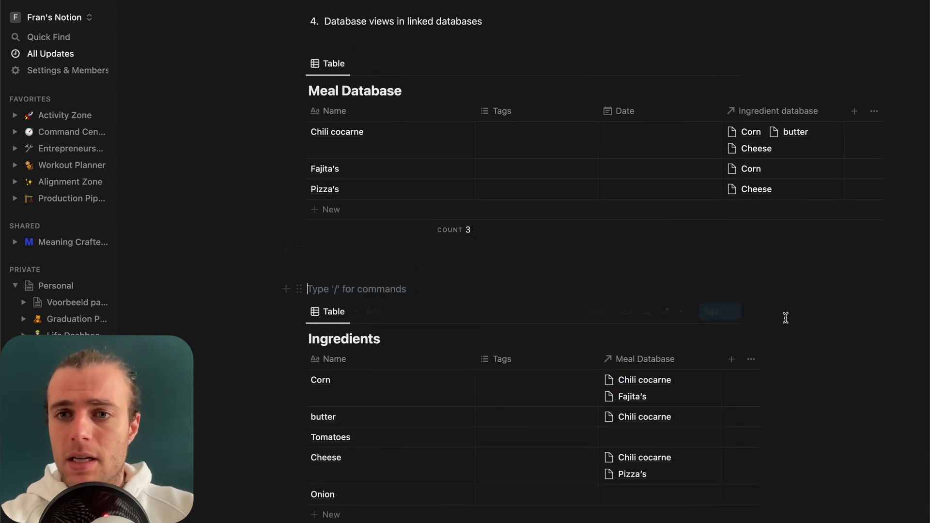
Add a second view with the Board layout to the Meal Database
scroll(800, 311, up, 1)
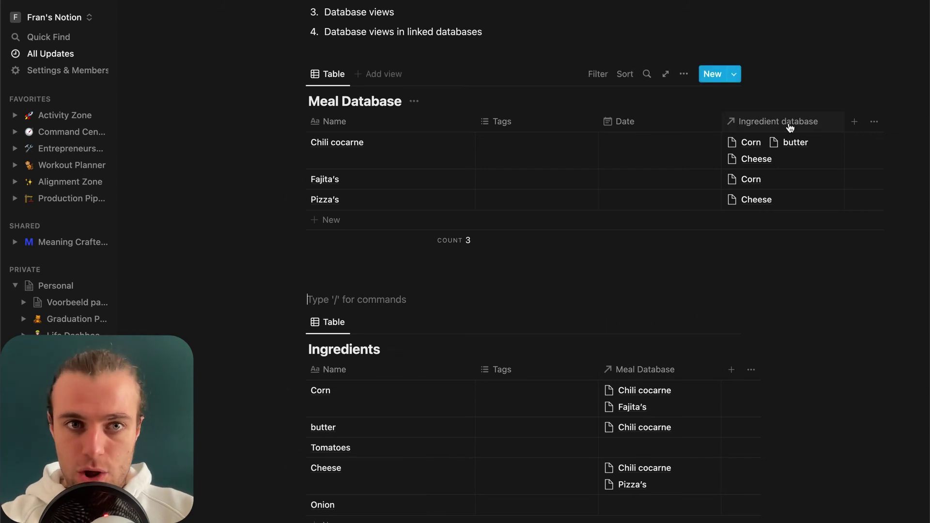
scroll(222, 181, up, 5)
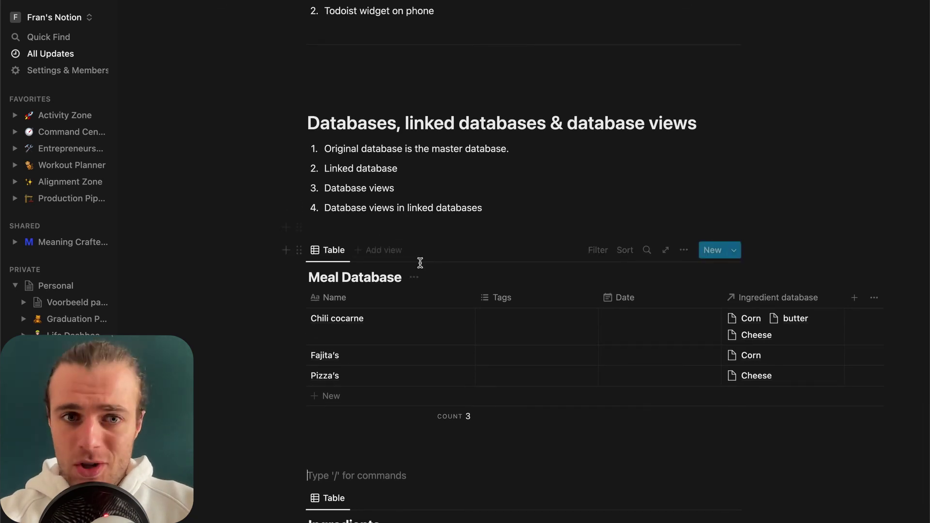
scroll(460, 186, up, 1)
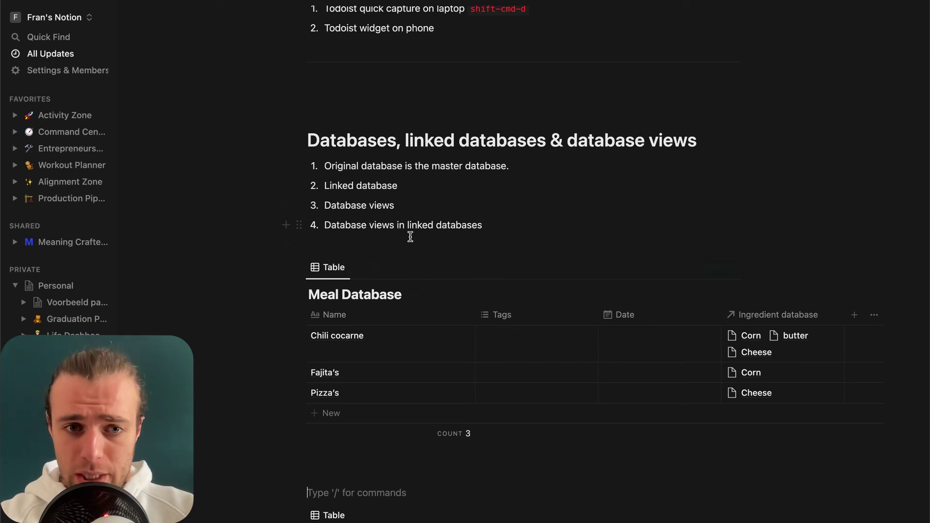
click(375, 268)
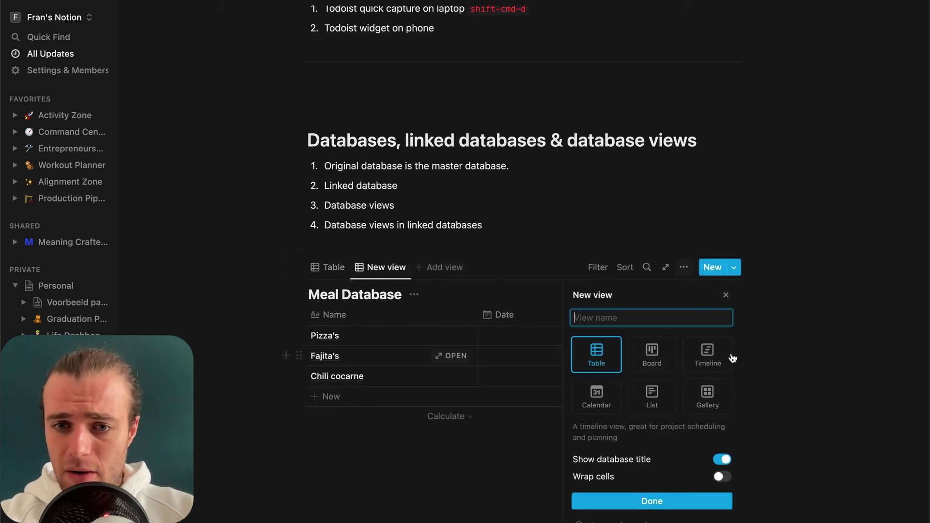
click(659, 358)
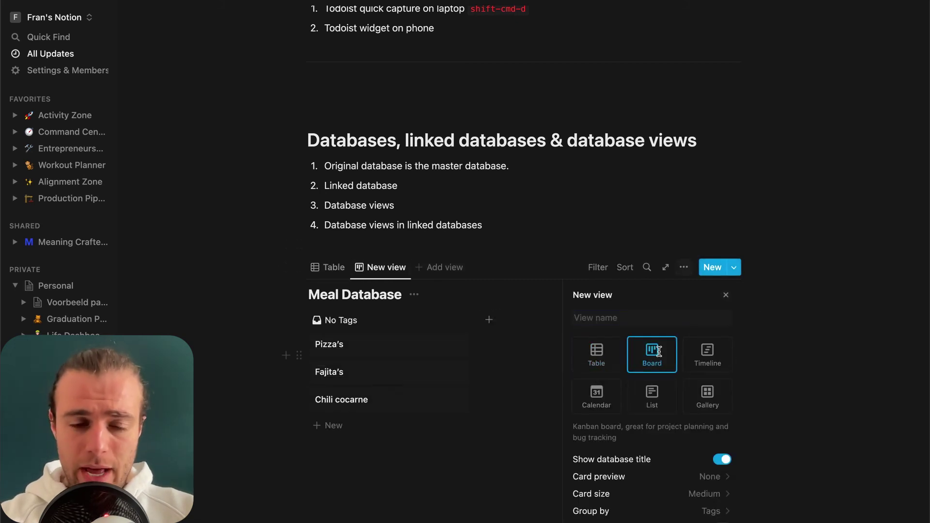
click(279, 364)
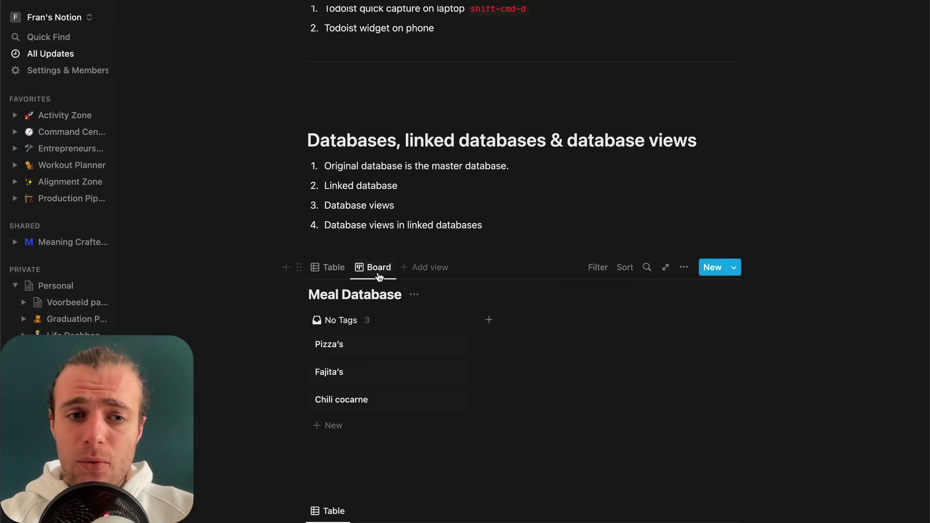
Open the Pizza's card and rename its Tags property as "Property"
click(391, 345)
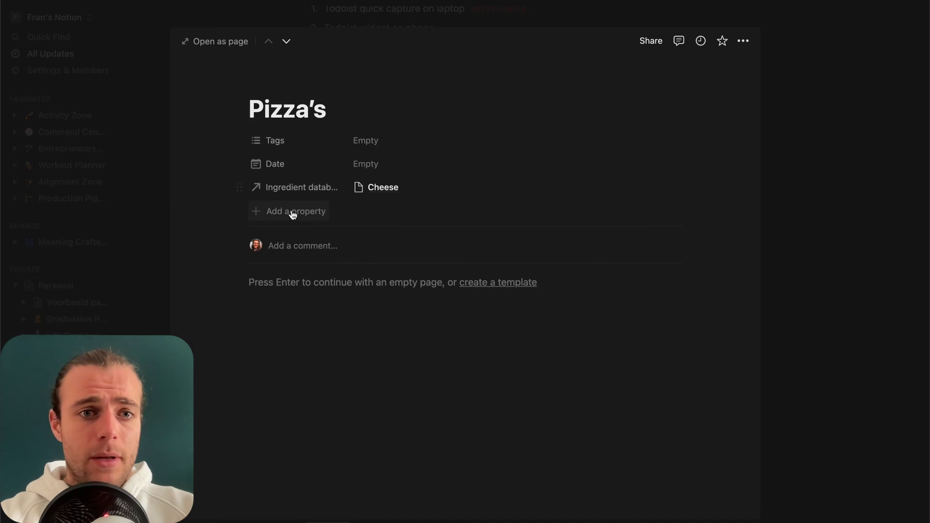
click(304, 141)
text(P)
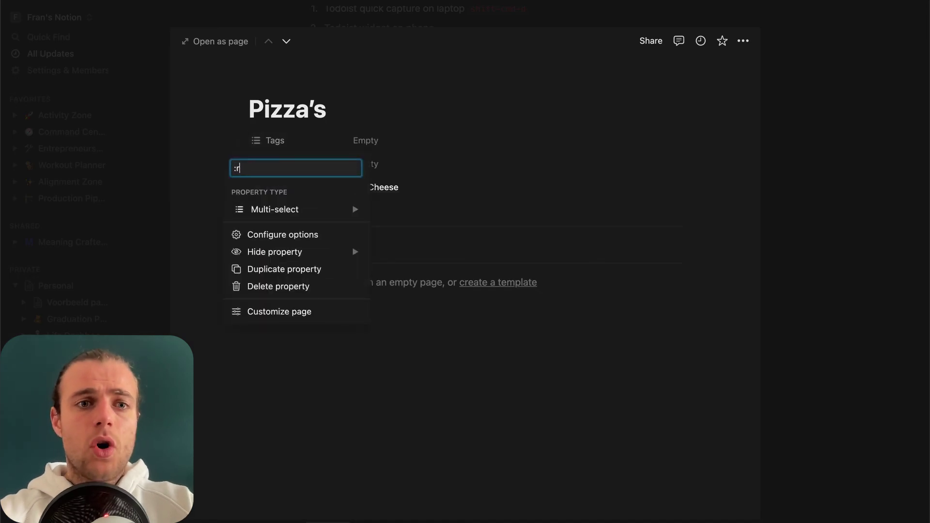
text(roperty)
key(Return)
Create the options A, B and C in the Pizza's multi-select property, and close the meal's page
click(382, 140)
text(A)
key(Return)
text(B)
key(Return)
text(C)
key(Return)
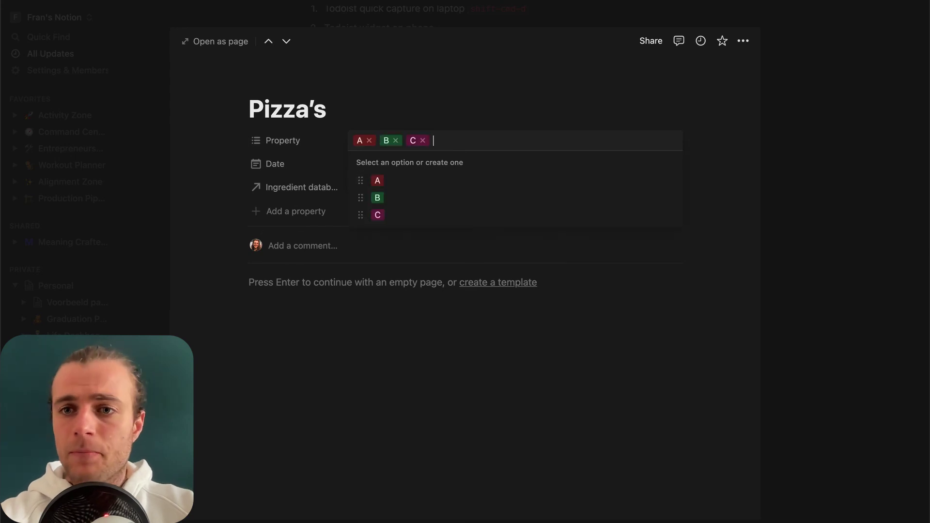
click(849, 222)
click(850, 222)
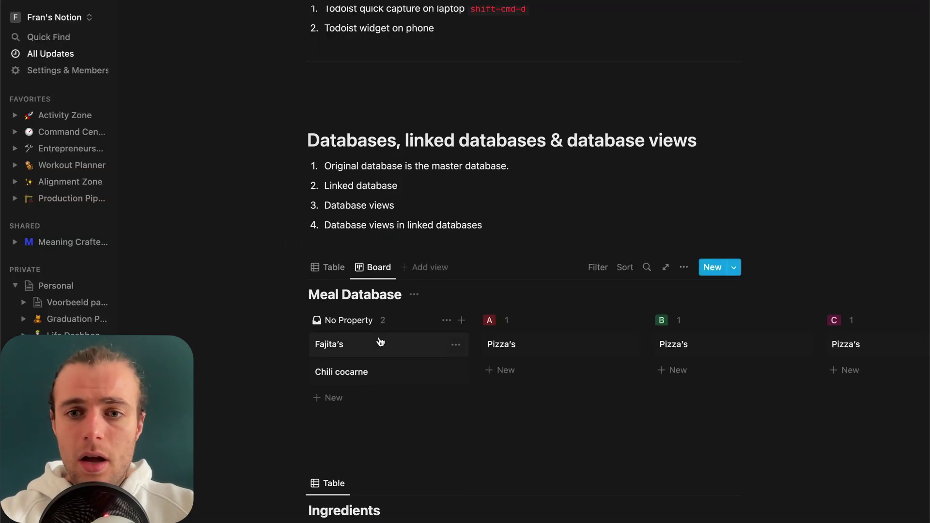
Try grouping the Meal Database board by Date, and set its grouping to the Ingredient database property
scroll(631, 351, right, 3)
scroll(610, 349, left, 3)
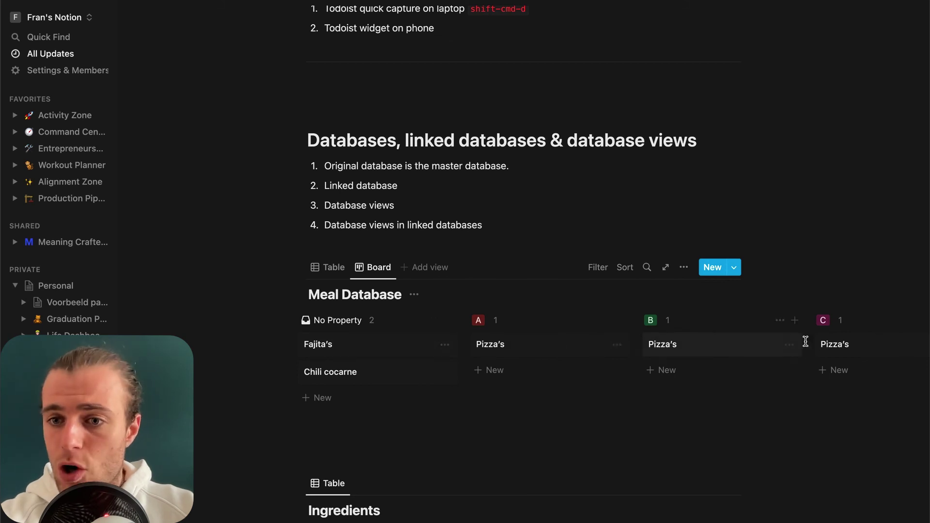
scroll(838, 343, right, 2)
click(684, 268)
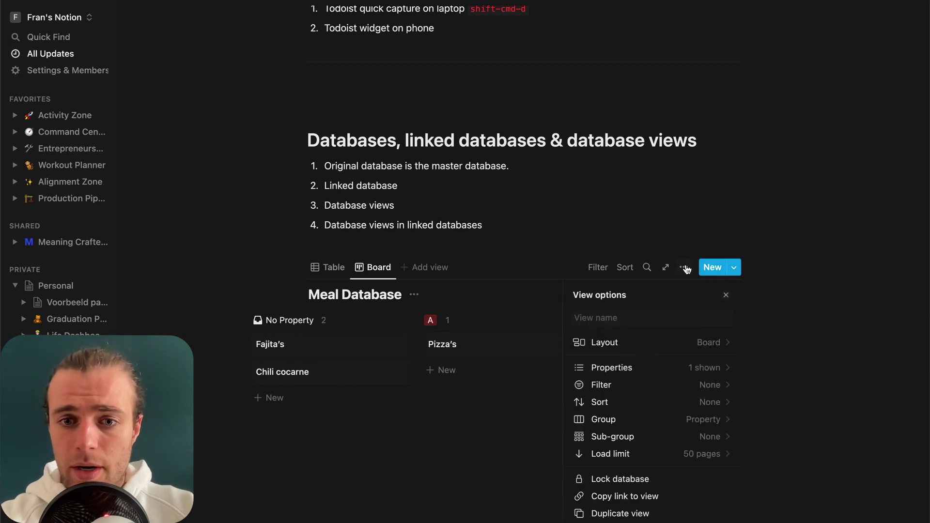
click(638, 426)
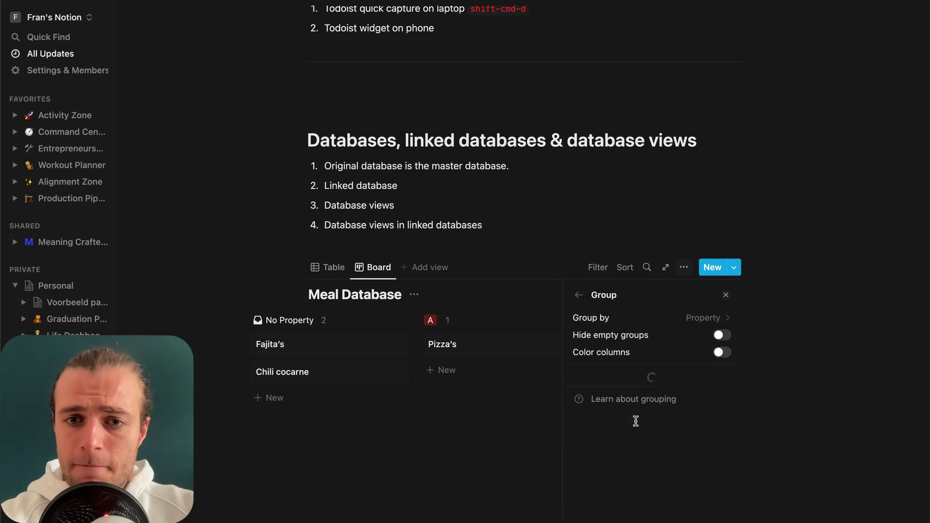
click(721, 321)
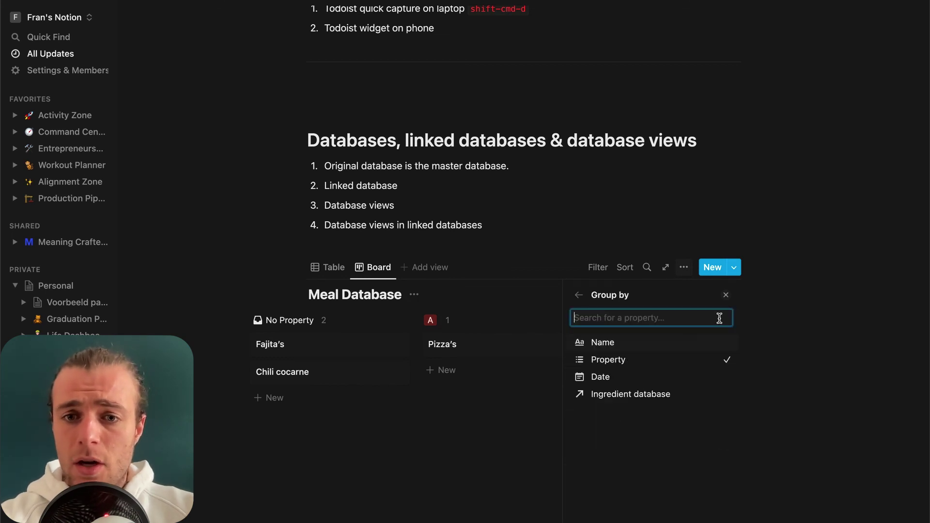
click(642, 377)
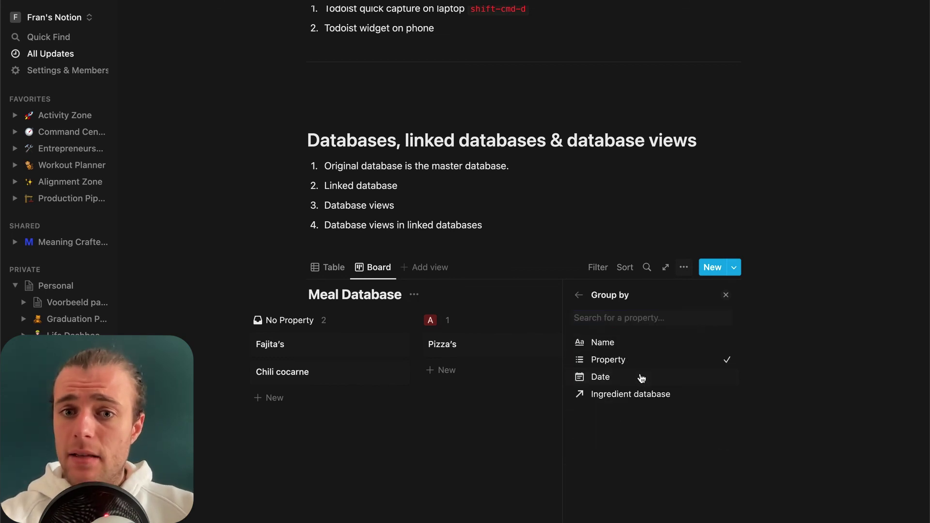
click(716, 320)
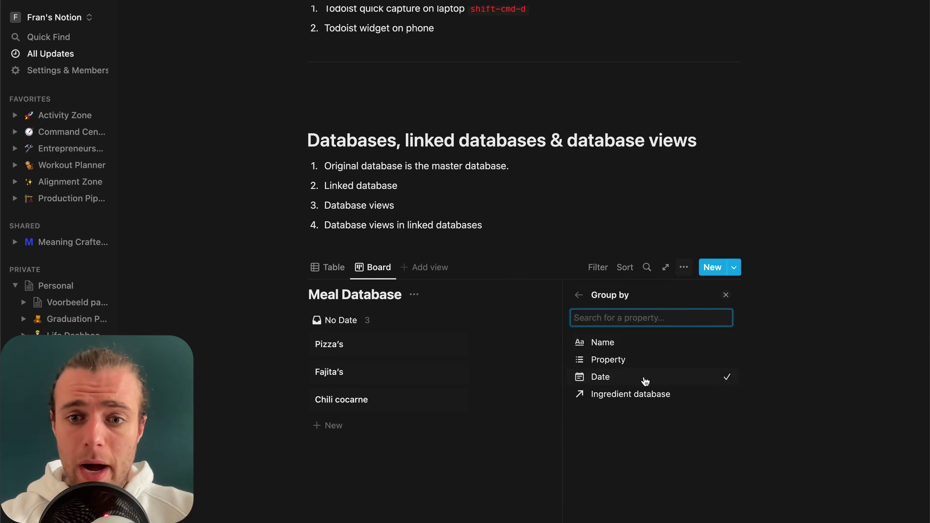
click(655, 394)
click(534, 227)
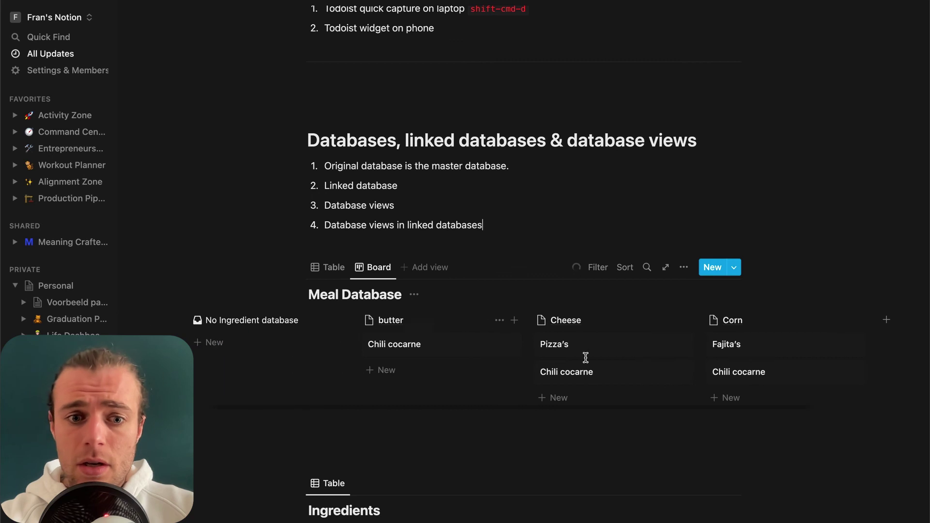
Rename the Meal Database's board view as "Board by Ingredient"
scroll(586, 359, down, 5)
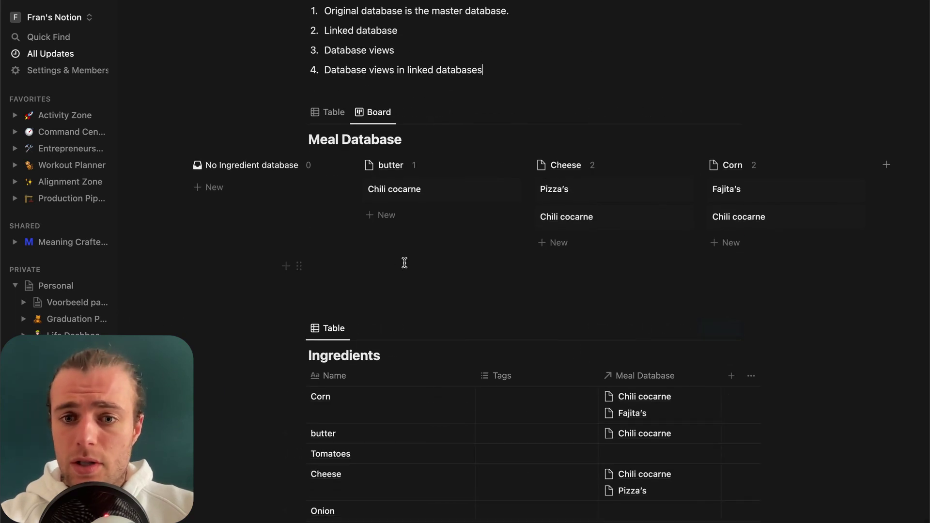
scroll(533, 349, up, 1)
scroll(413, 268, left, 3)
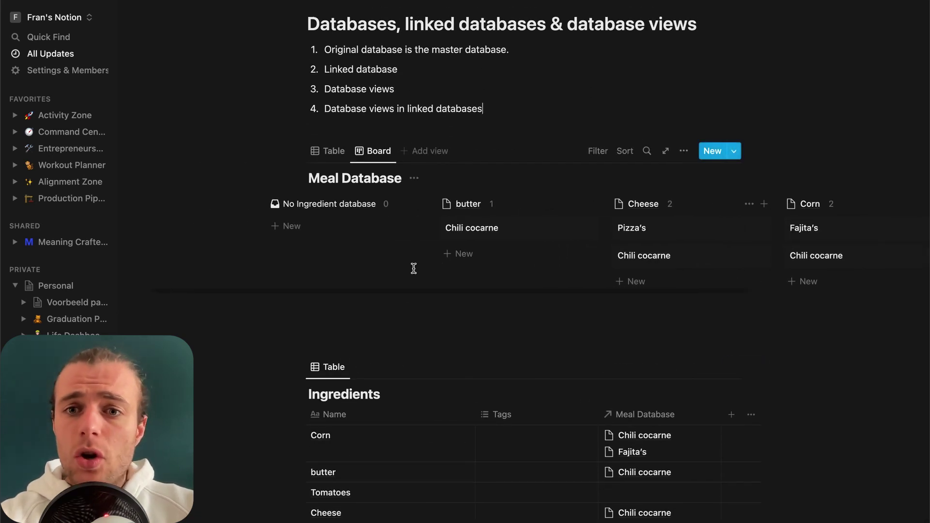
scroll(457, 251, up, 1)
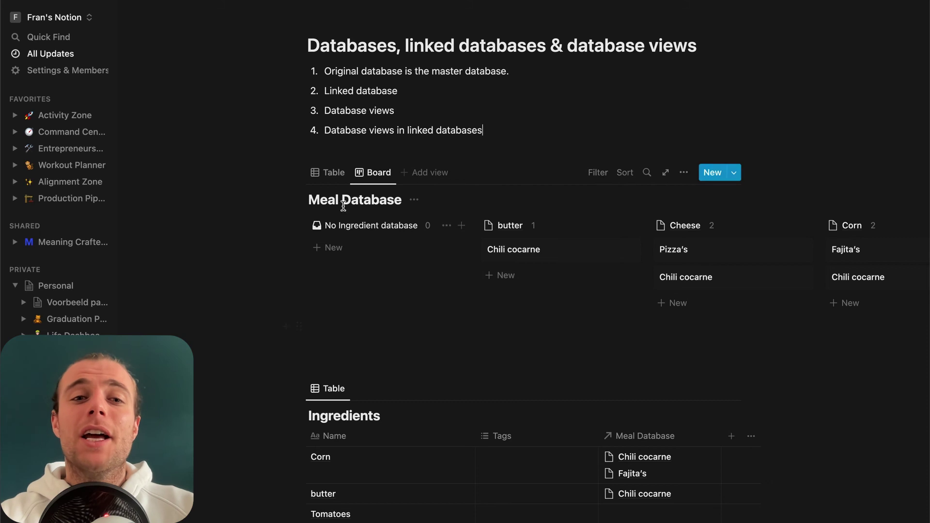
click(388, 175)
click(407, 199)
text(Board by Ingredient)
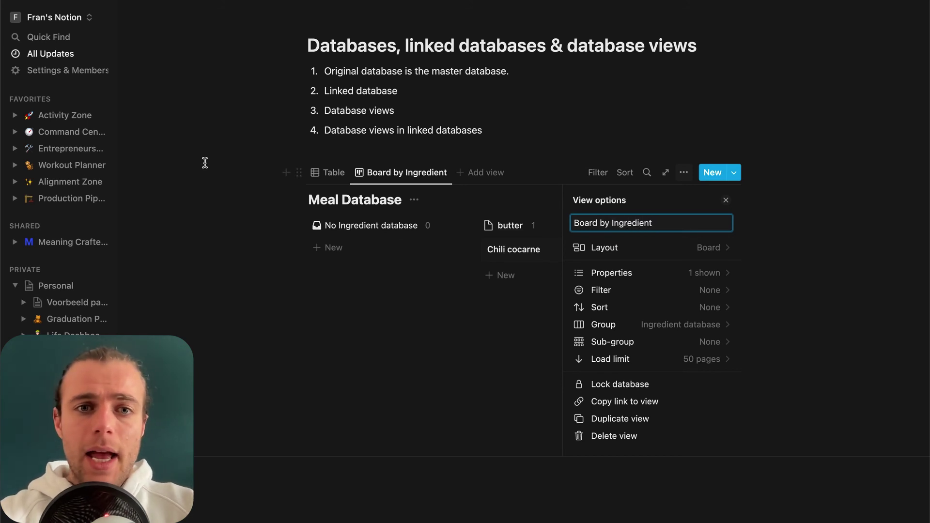
click(297, 154)
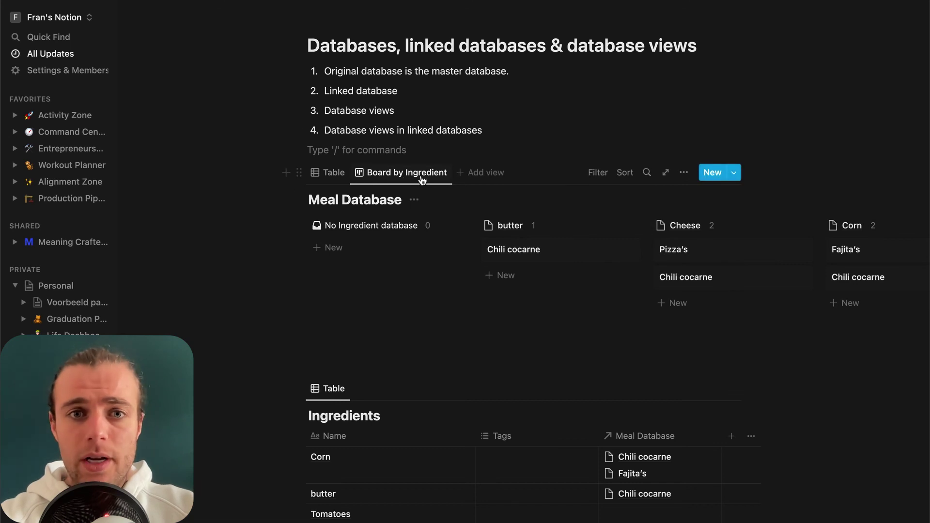
Add another view with the List layout to the Meal Database
click(493, 174)
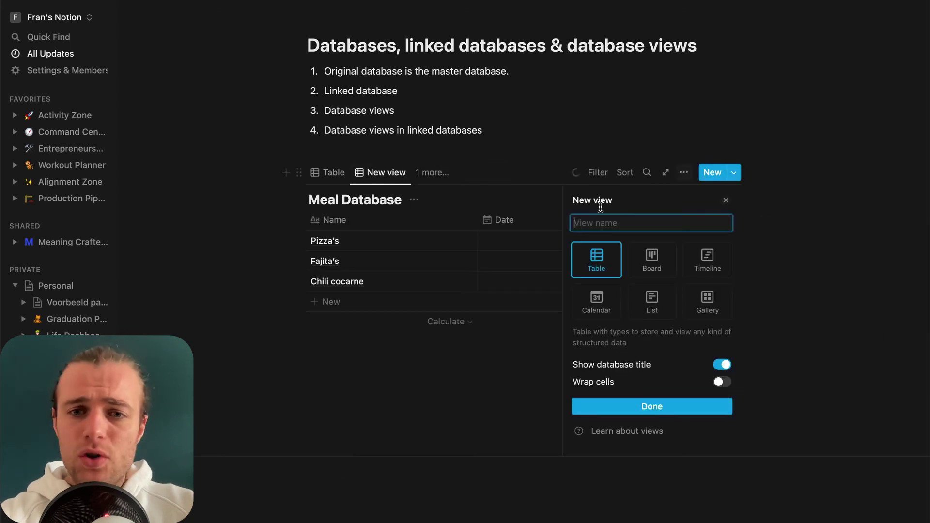
click(672, 298)
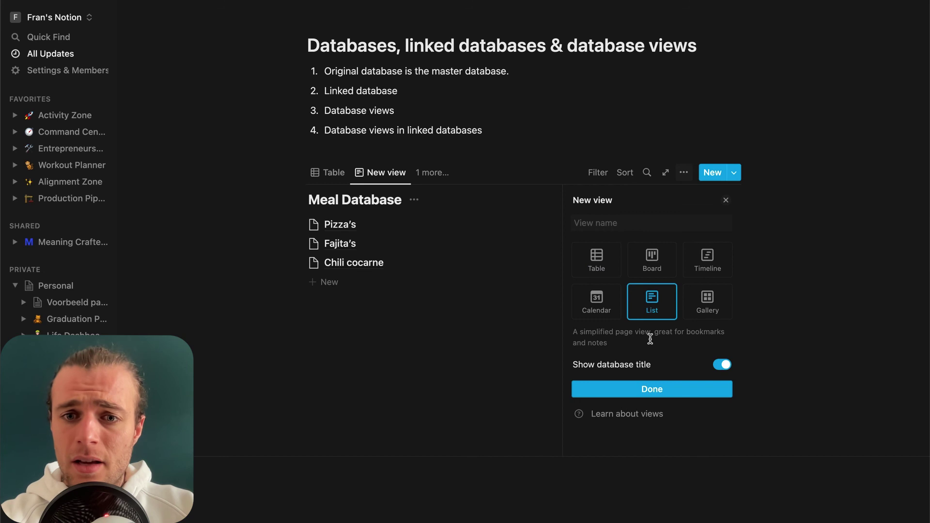
click(630, 391)
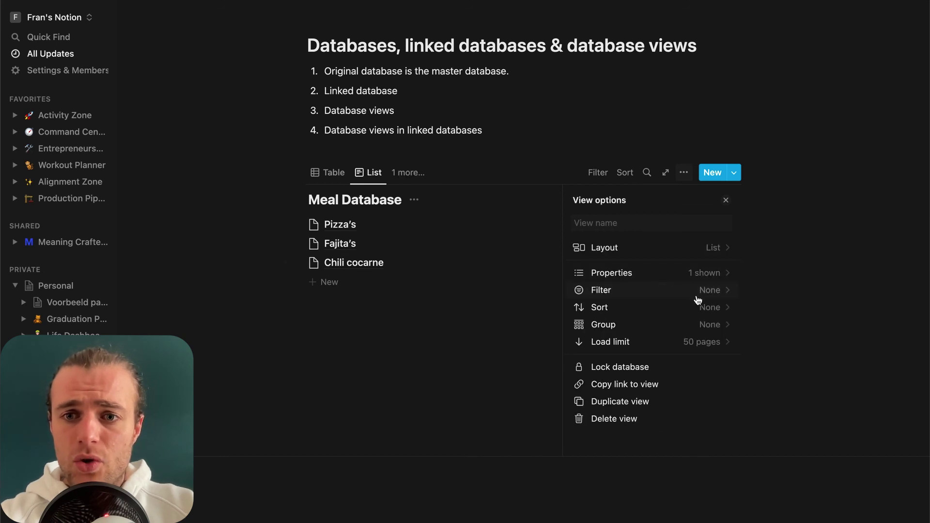
Sort the Meal Database's list view by the multi-select "Property" in ascending order
click(679, 313)
click(632, 268)
click(416, 398)
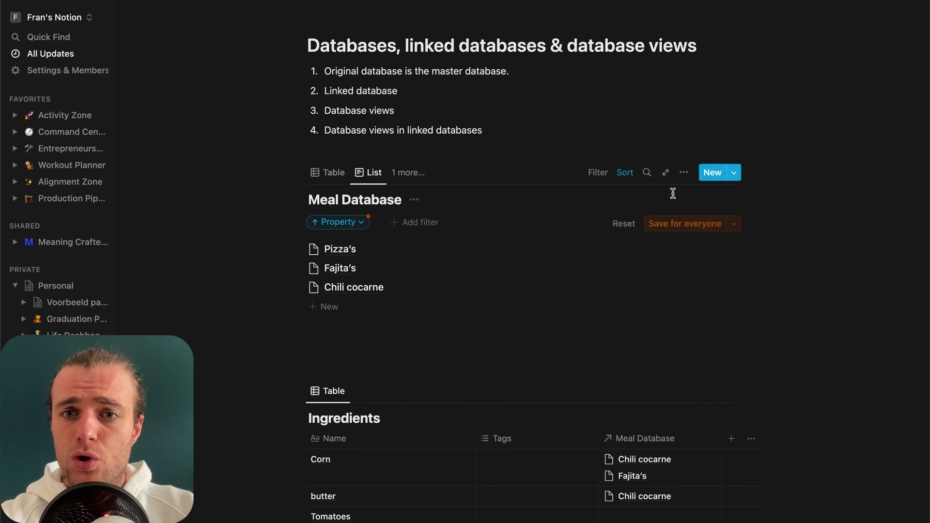
Show the multi-select "Property" in the Meal Database's list view, and save the view's sort for everyone
click(683, 173)
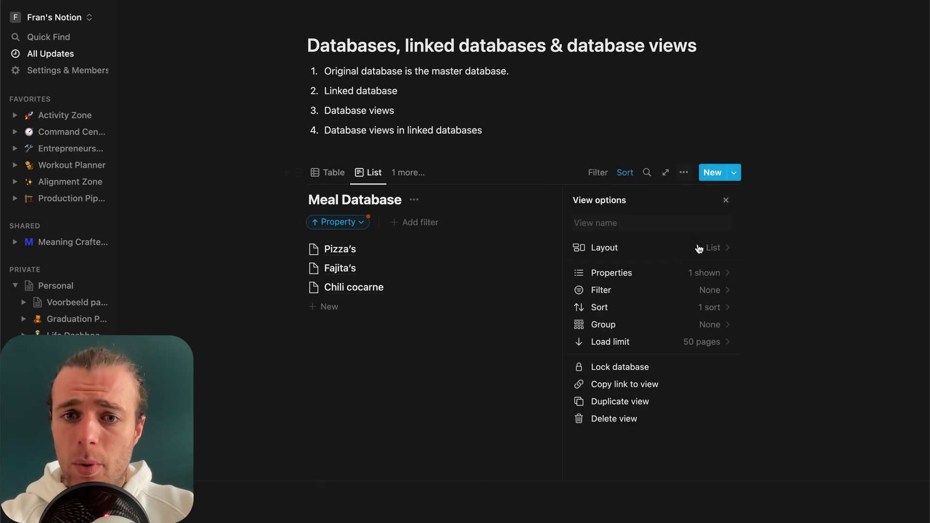
click(656, 277)
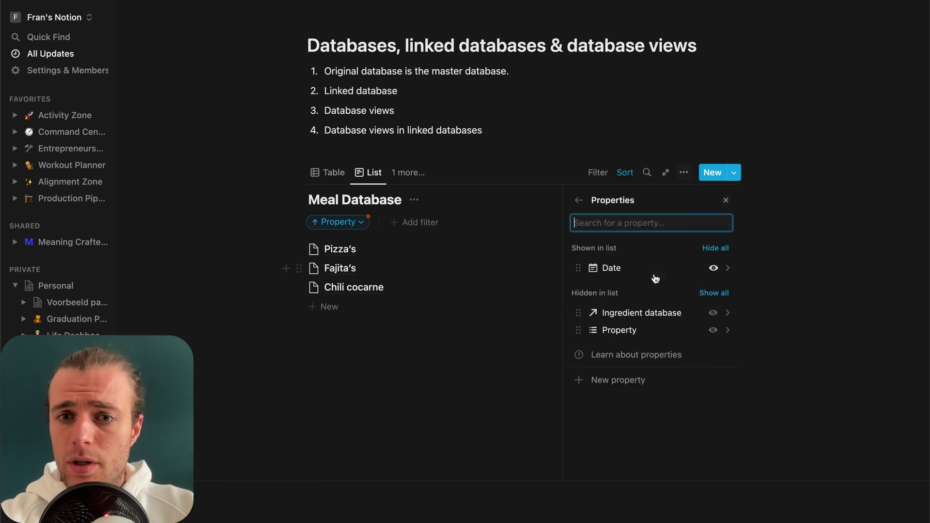
click(714, 332)
click(427, 364)
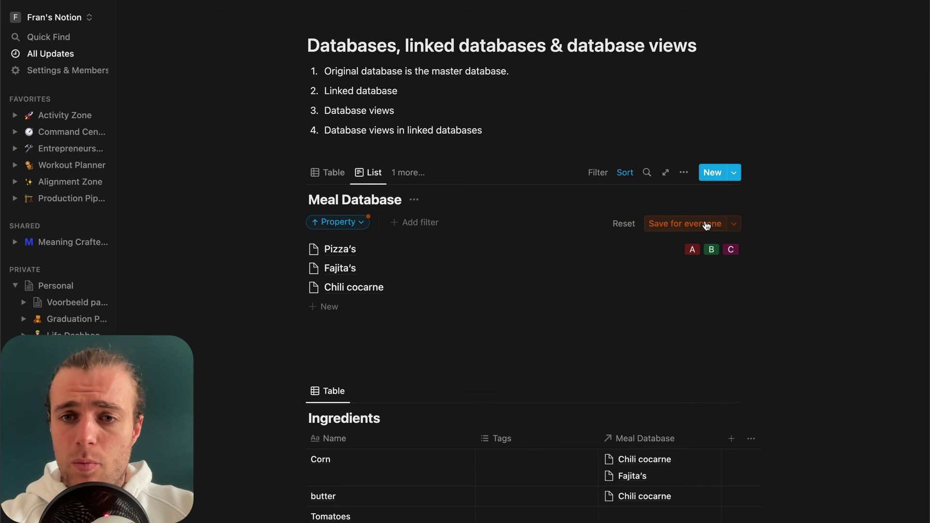
click(698, 228)
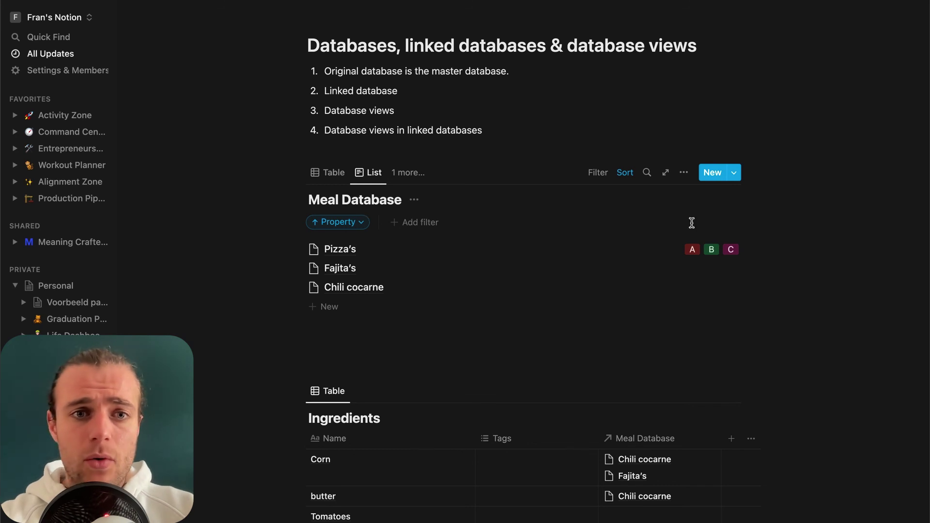
Compare the Meal Database's Table view with its "Board by Ingredient" view
click(341, 174)
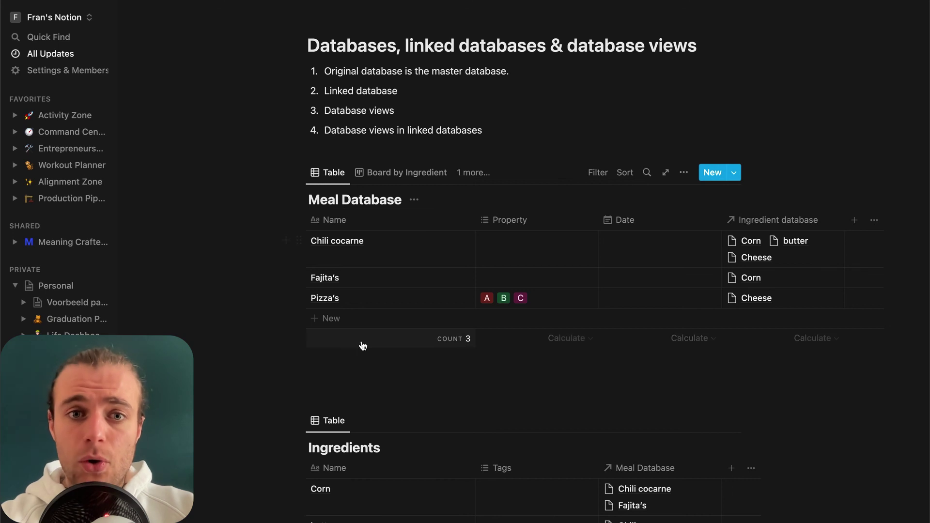
click(390, 174)
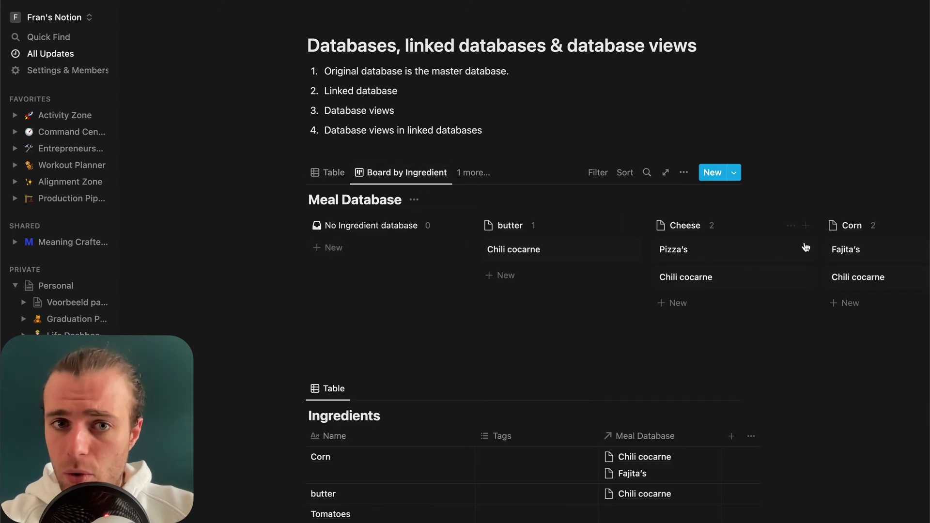
Switch the Meal Database to its List view and insert a linked Meal Database from Tricks & Tips below it, copying the existing List view
click(480, 173)
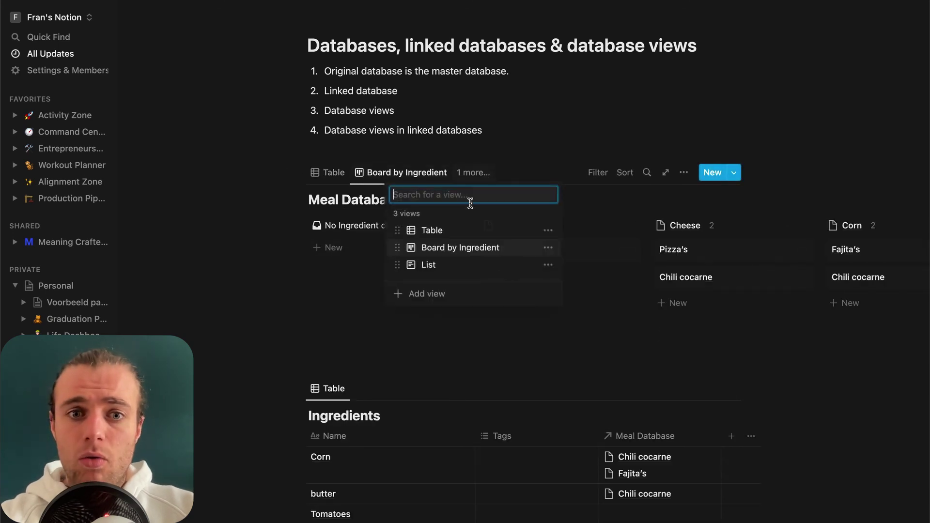
click(443, 265)
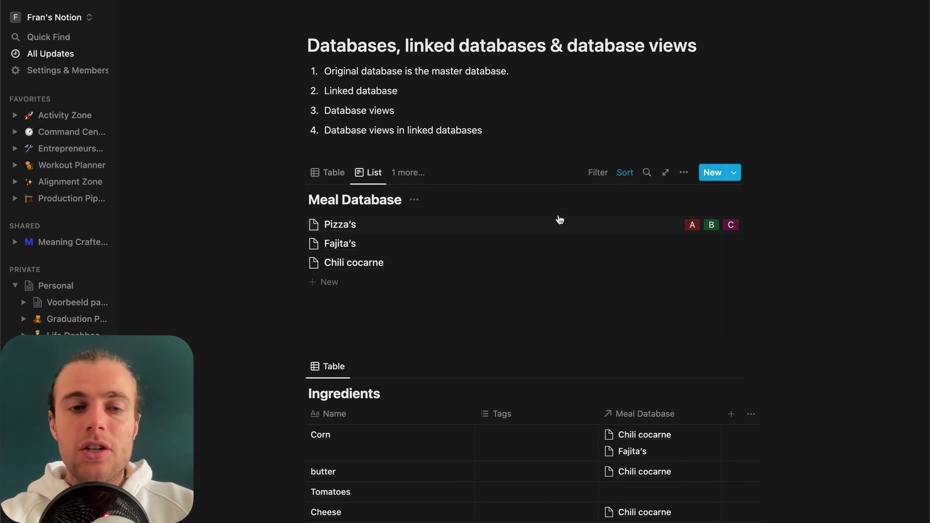
scroll(370, 261, down, 3)
click(335, 231)
key(Return)
text(/linked)
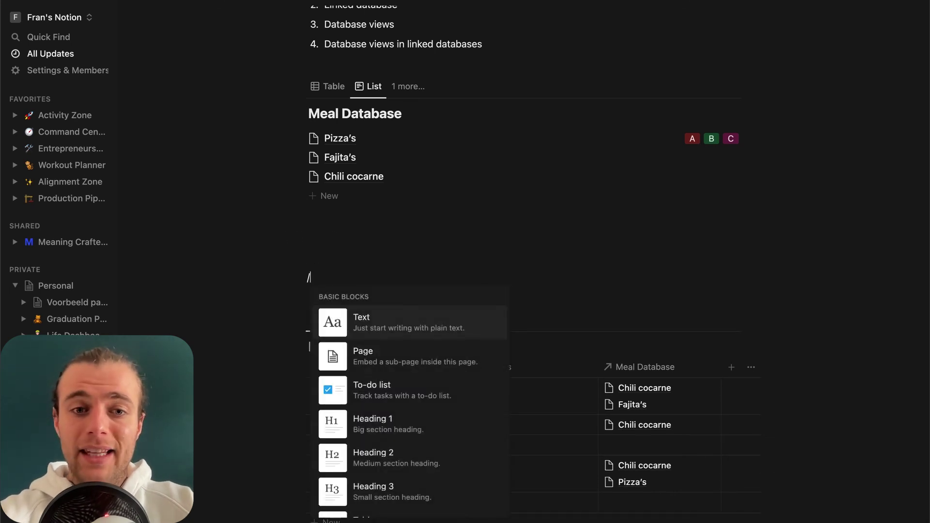
click(400, 327)
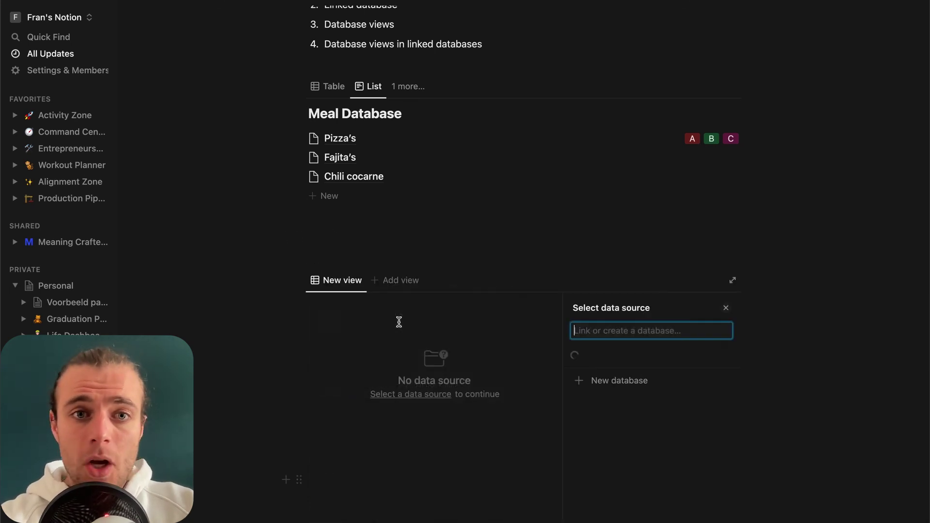
text(meal)
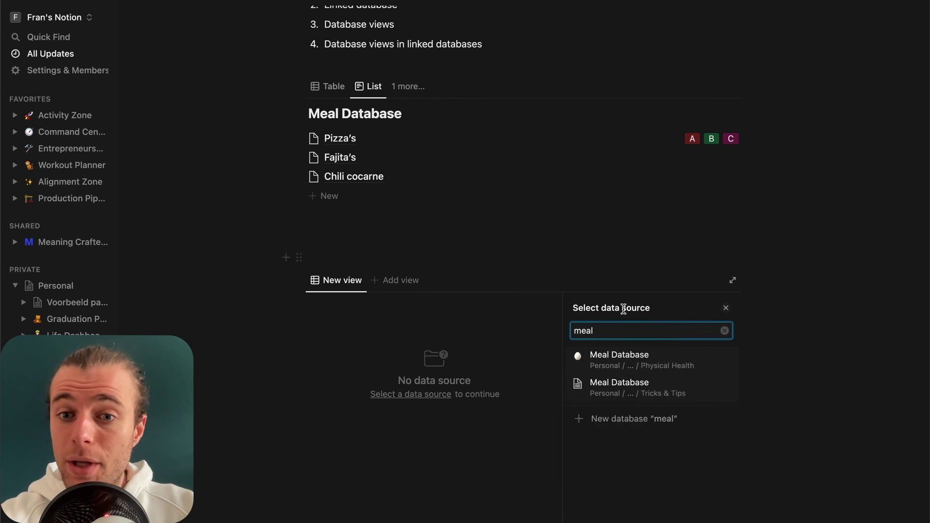
click(667, 401)
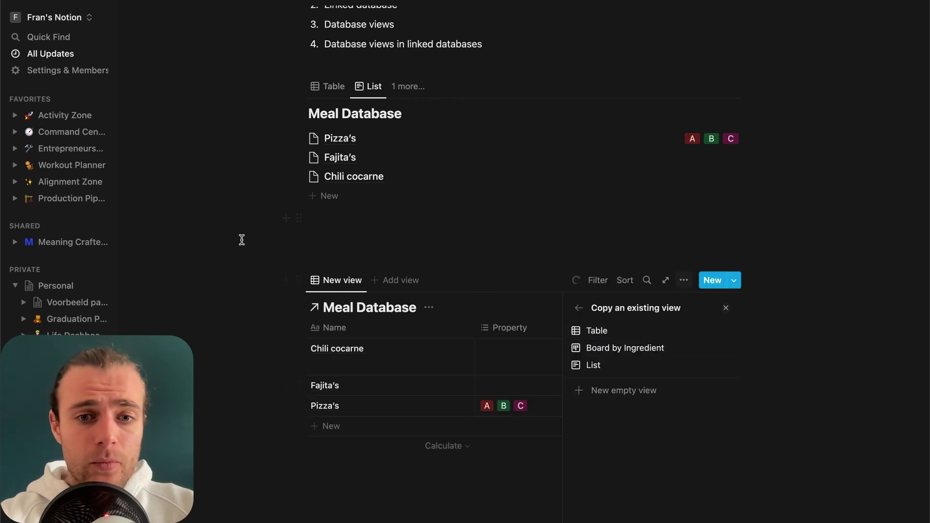
click(263, 251)
scroll(263, 252, up, 2)
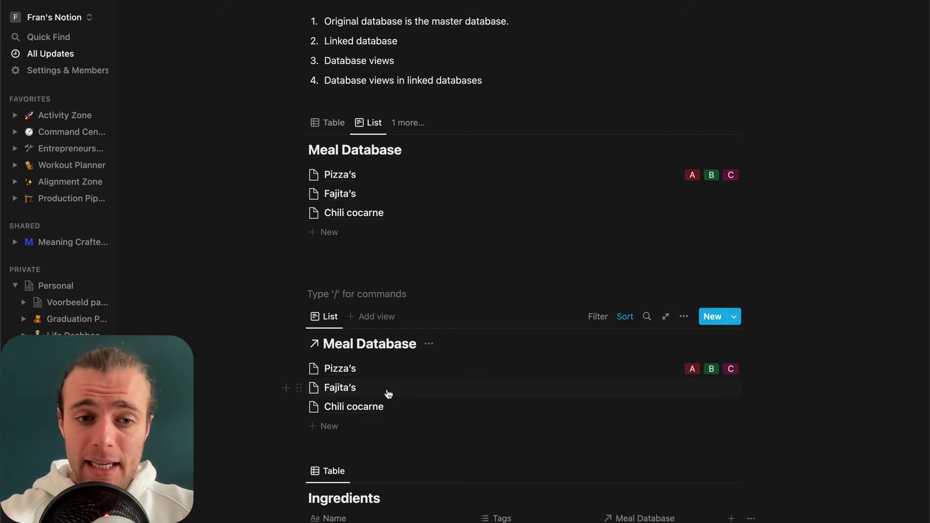
Open the Pizza's page from the linked Meal Database and rename it "French fries"
click(359, 377)
drag(337, 108, 209, 109)
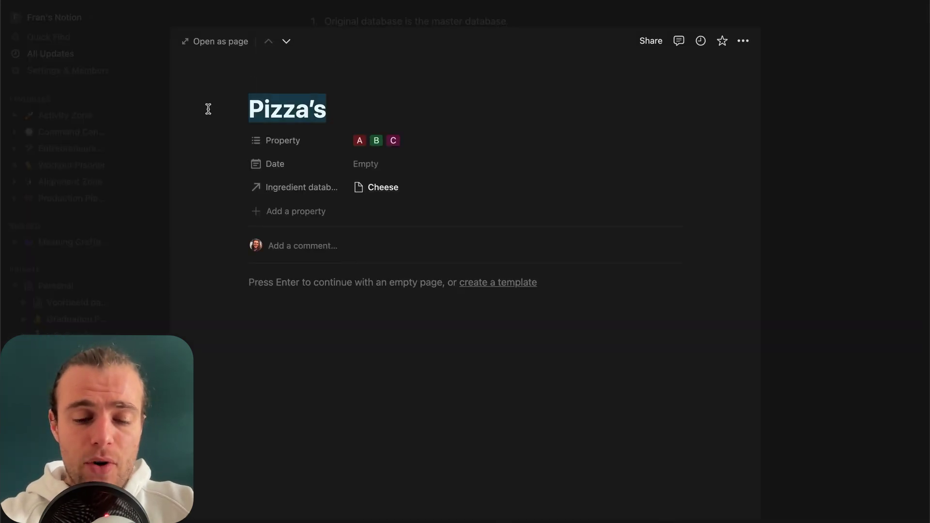
text(French fries)
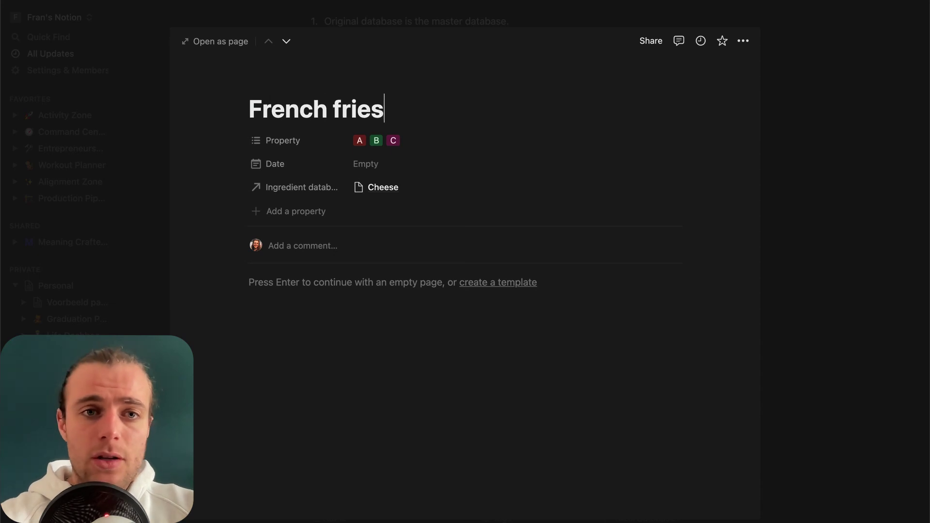
Give the French fries page a fries emoji as its icon and close the page
click(266, 83)
click(281, 142)
text(fri)
click(182, 232)
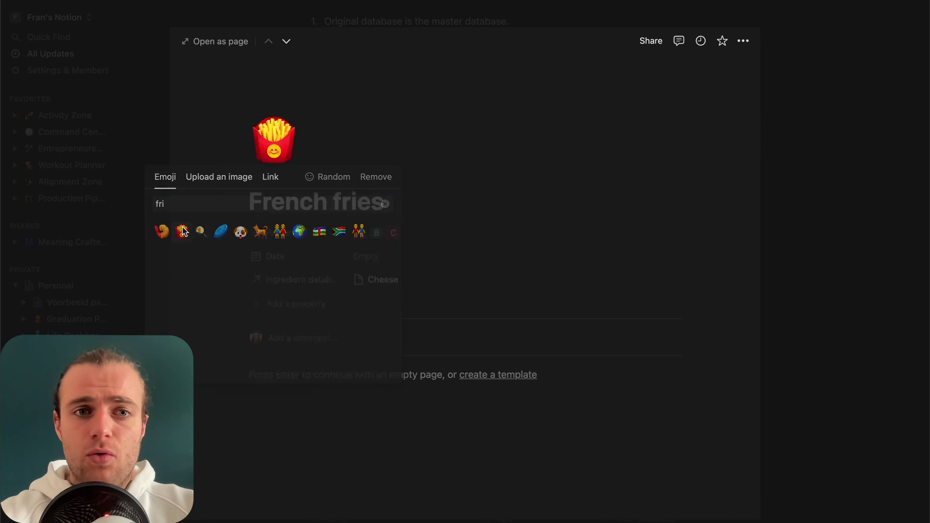
click(834, 230)
Check the French fries entry in the original Meal Database's Table view and return to its List view
scroll(834, 230, up, 1)
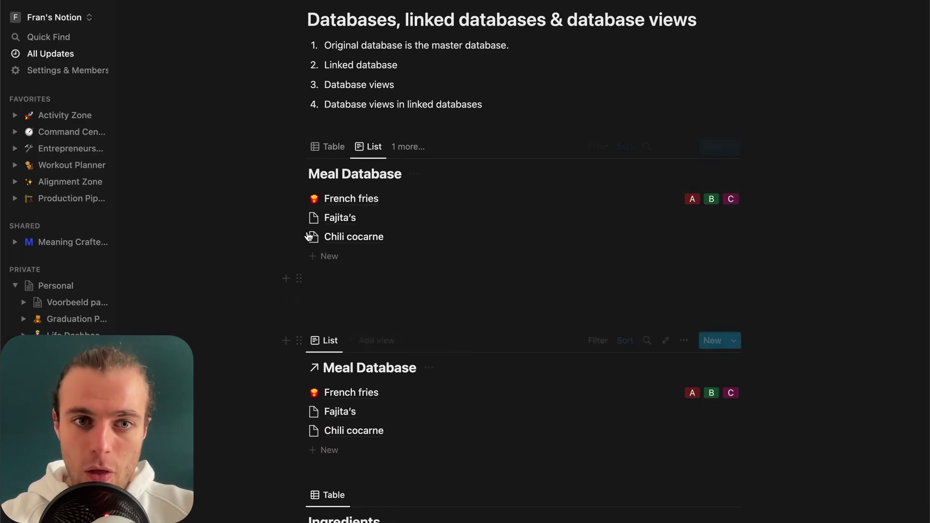
click(332, 150)
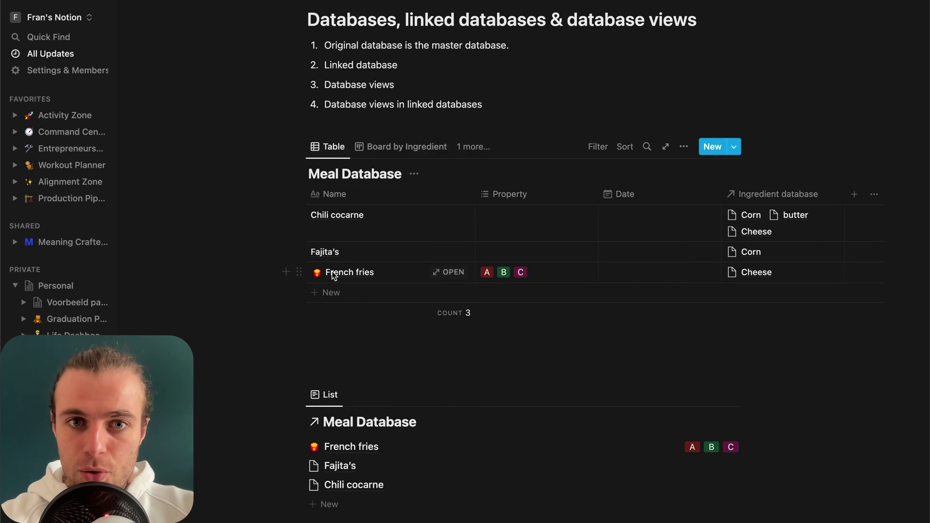
click(473, 148)
click(429, 239)
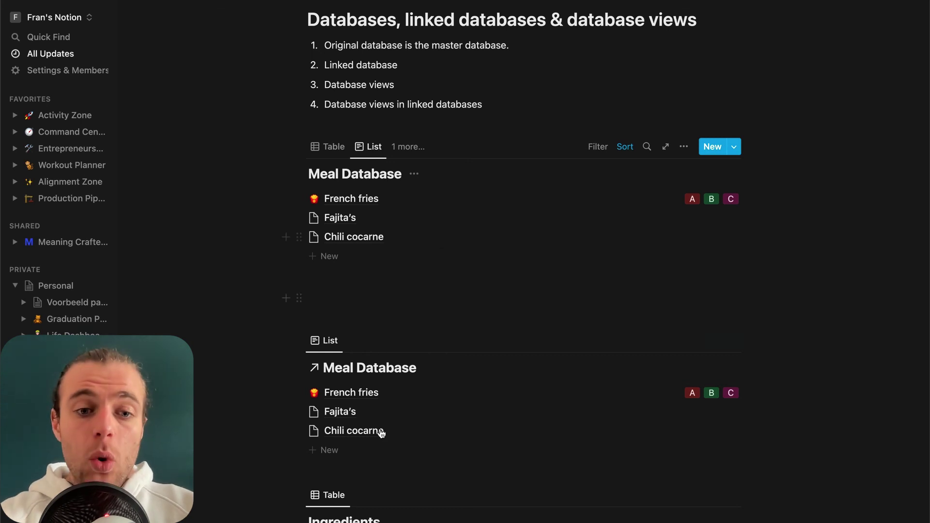
Add a view to the linked database with Ingredients as its data source, copying the existing Table view
scroll(345, 426, down, 1)
click(316, 461)
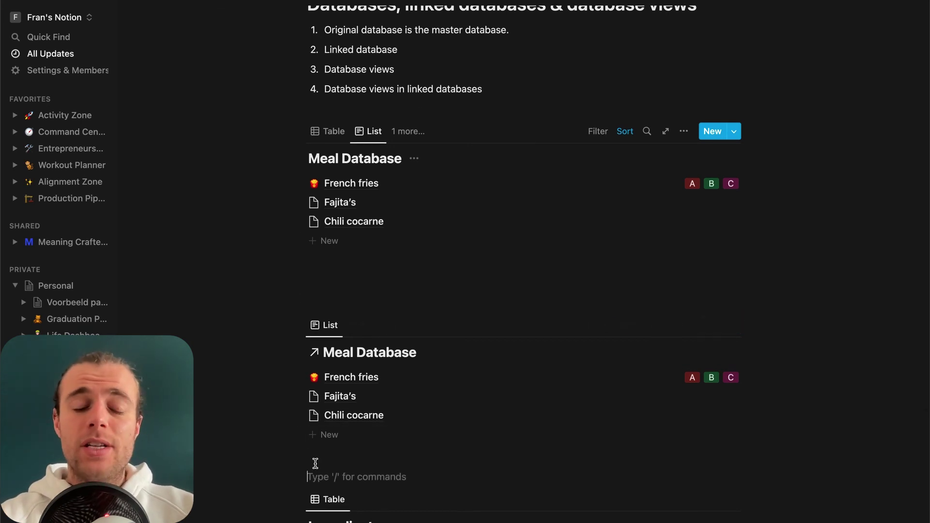
scroll(314, 464, down, 2)
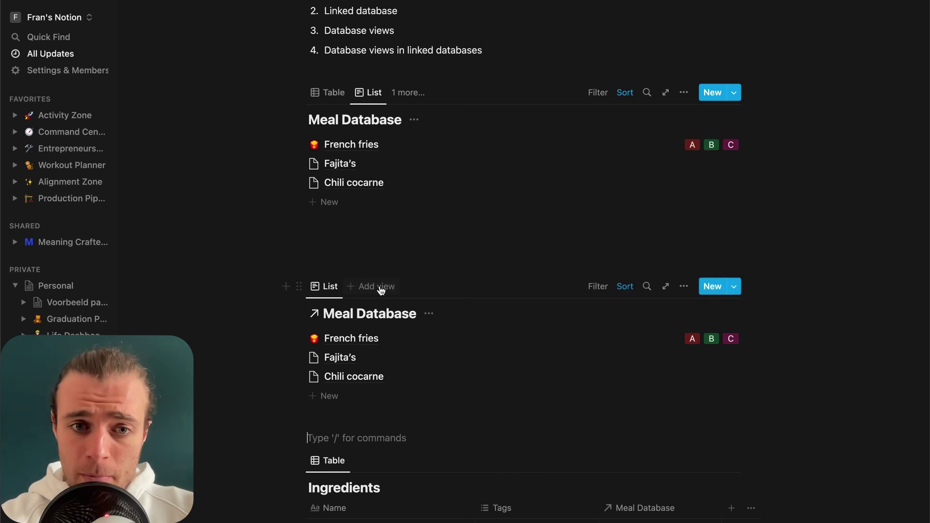
click(379, 286)
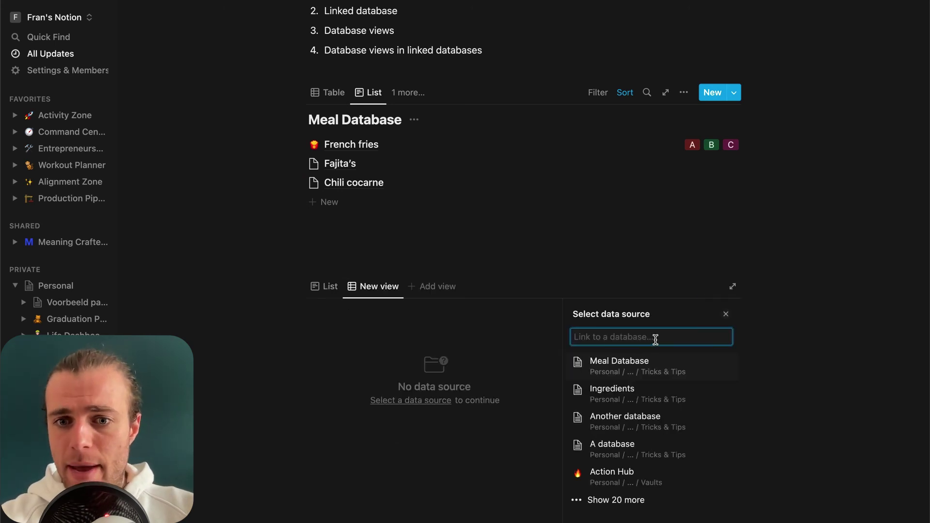
click(644, 399)
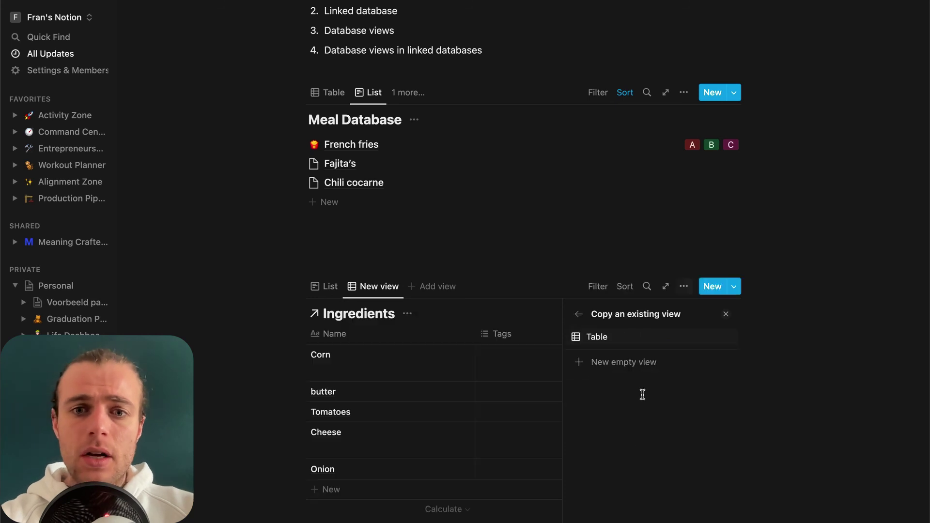
click(571, 266)
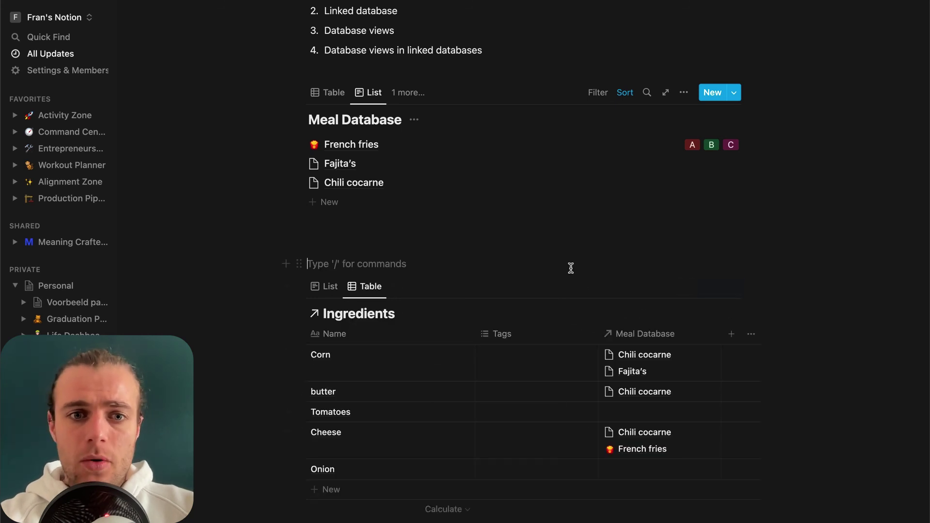
Rename the linked database's Ingredients view as "Ingredient list"
click(366, 298)
click(388, 328)
text(Ingredient list)
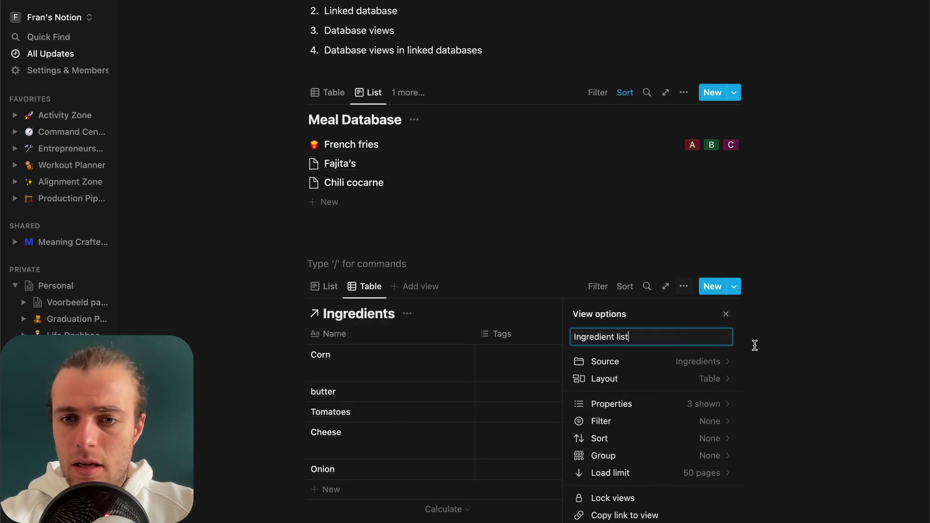
click(716, 363)
click(583, 314)
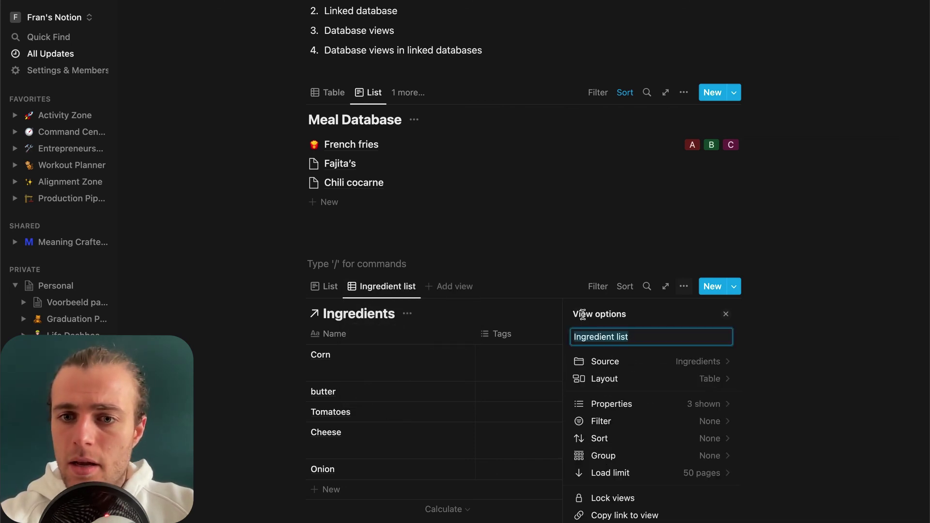
Change the layout of the "Ingredient list" view to List
click(697, 378)
click(657, 386)
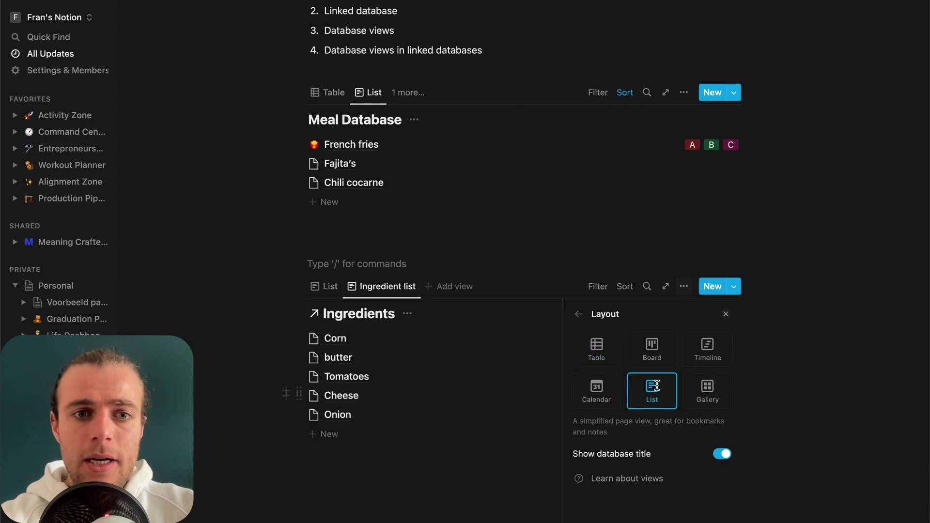
click(497, 212)
click(144, 268)
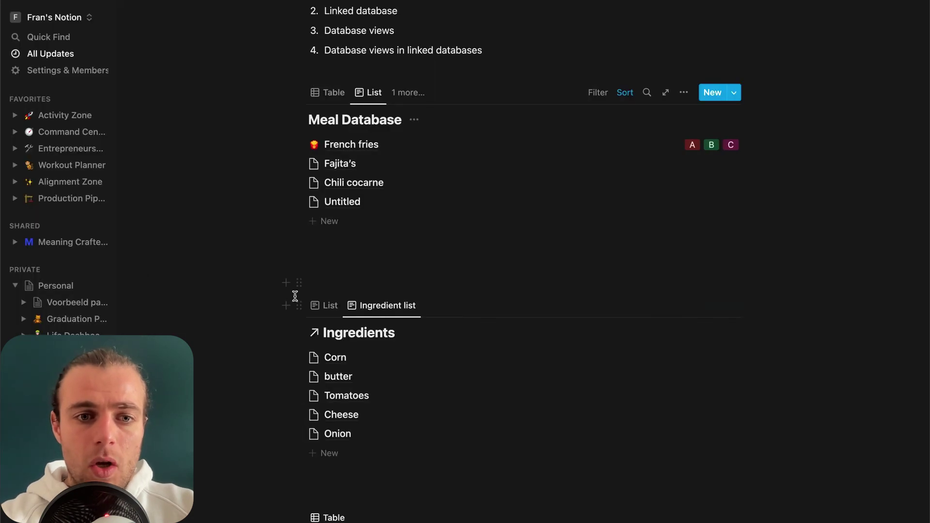
Rename the linked database's List view as "Meal list"
click(329, 305)
click(329, 307)
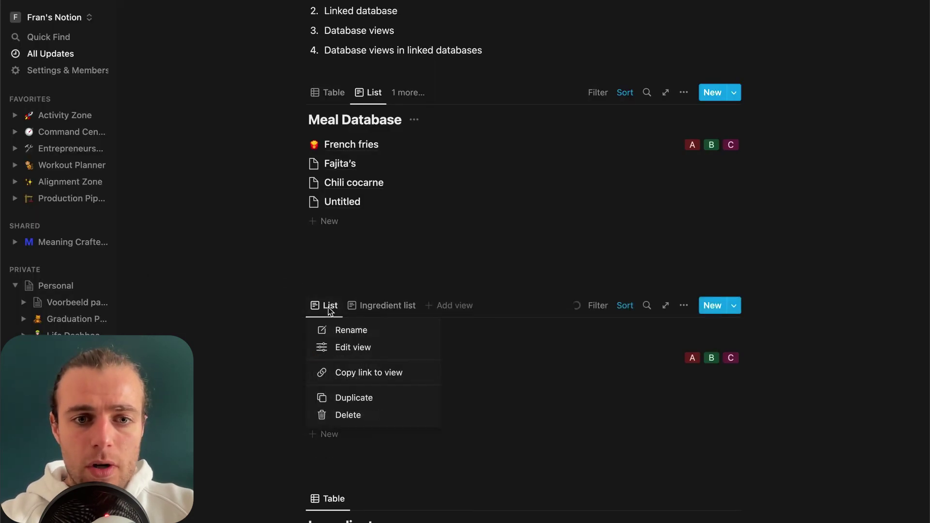
click(349, 332)
text(Meal list)
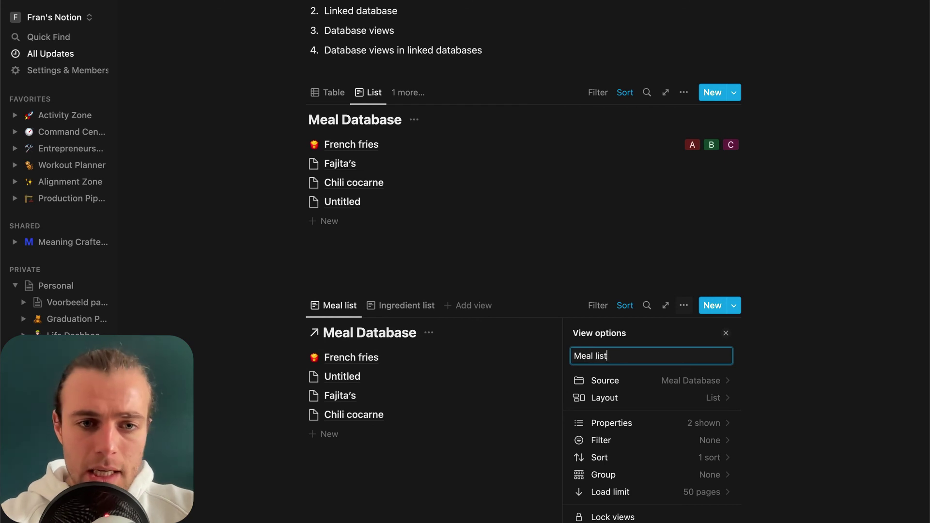
click(213, 290)
Compare the linked database's "Ingredient list" view with its "Meal list" view
scroll(281, 349, down, 2)
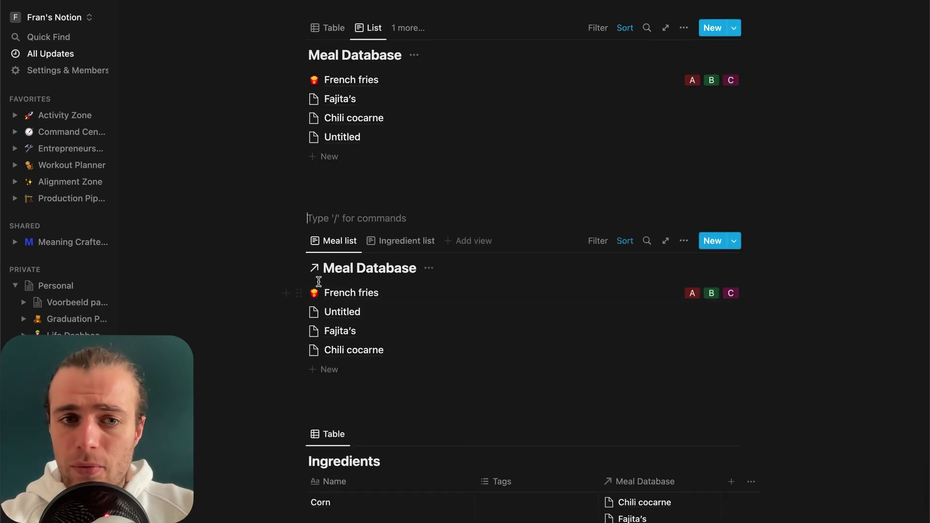
click(412, 241)
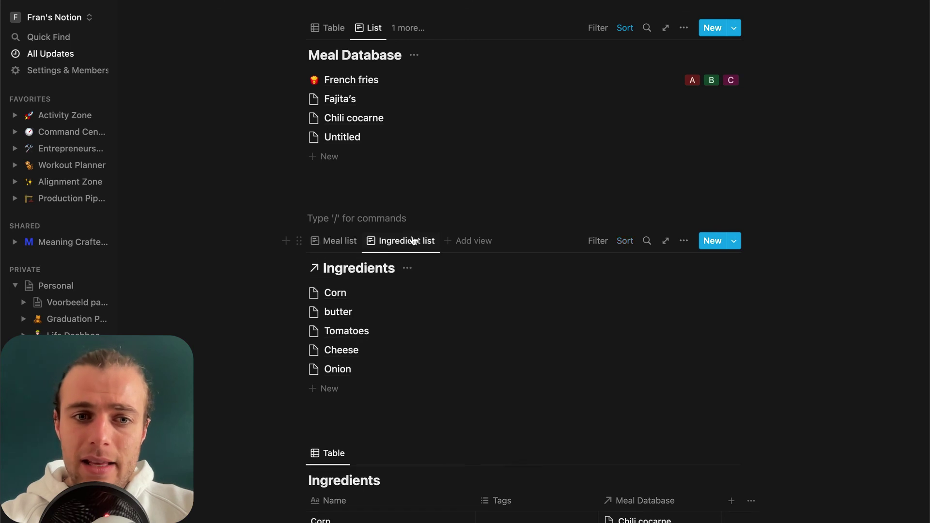
click(317, 241)
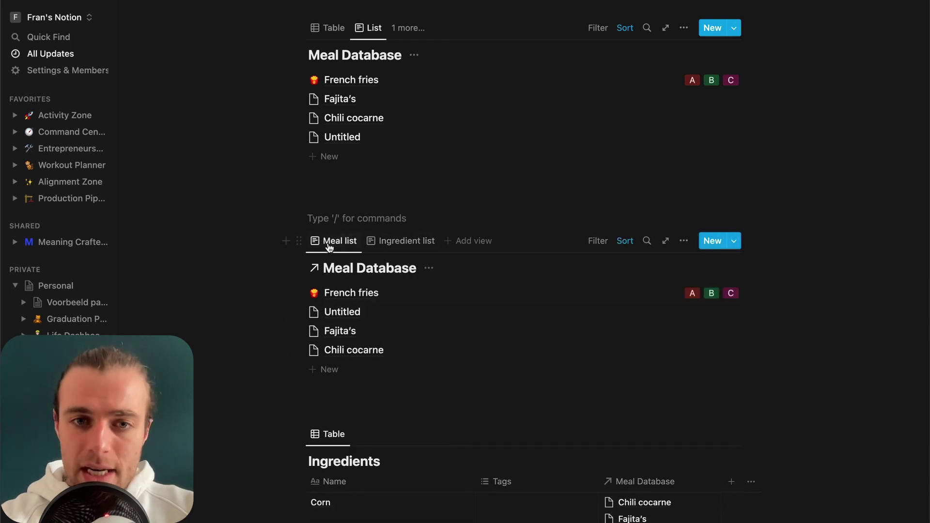
Move the linked database above the original Meal Database, directly under the numbered list
click(300, 435)
click(332, 187)
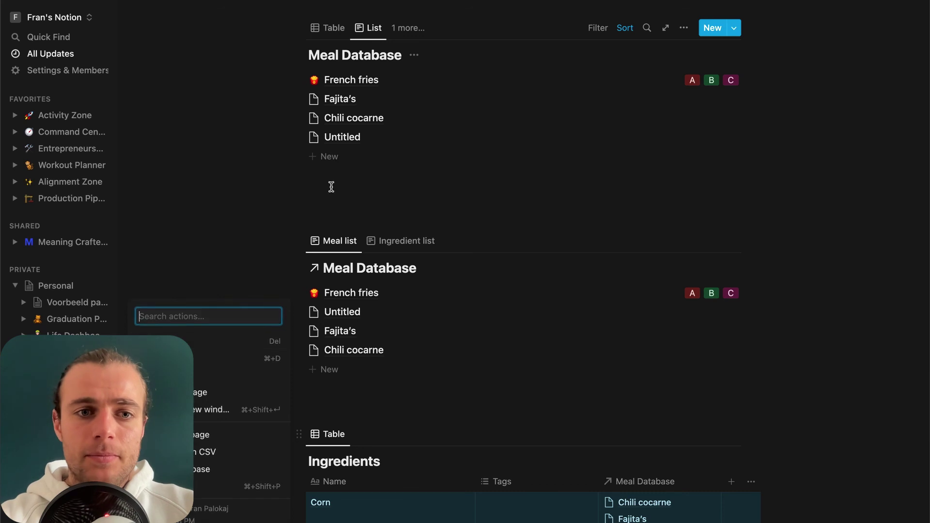
drag(298, 242, 318, 100)
click(318, 461)
drag(300, 502, 312, 258)
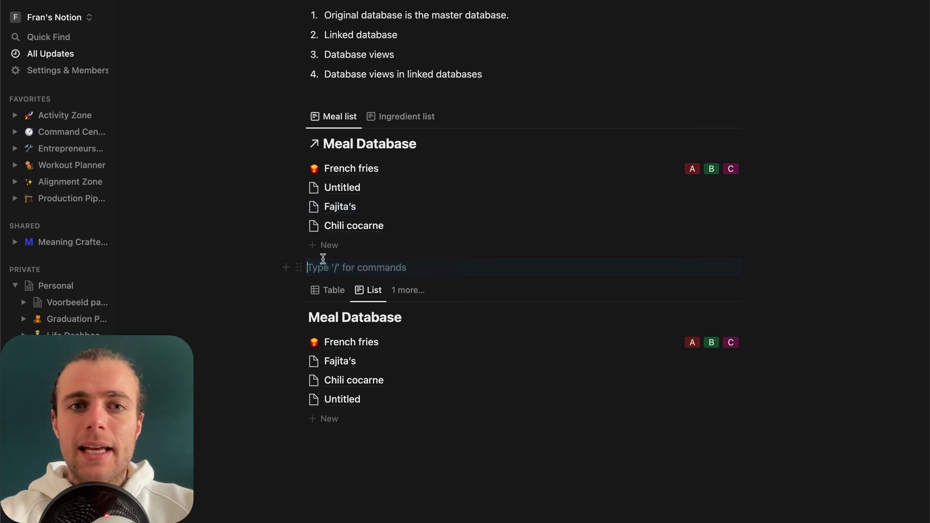
View the linked database's "Ingredient list", open the Corn page and follow its Meal Database relation to Chili cocarne
scroll(324, 289, up, 5)
click(525, 304)
scroll(526, 407, down, 1)
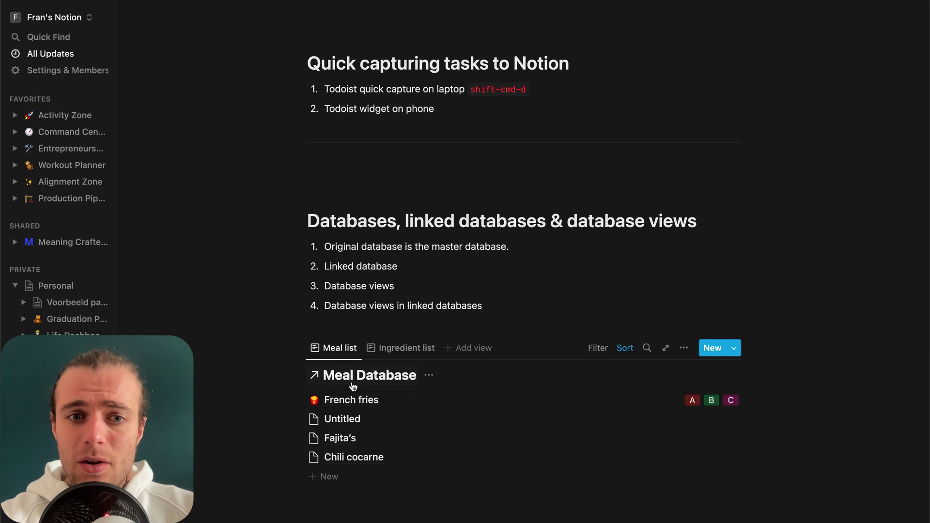
click(404, 355)
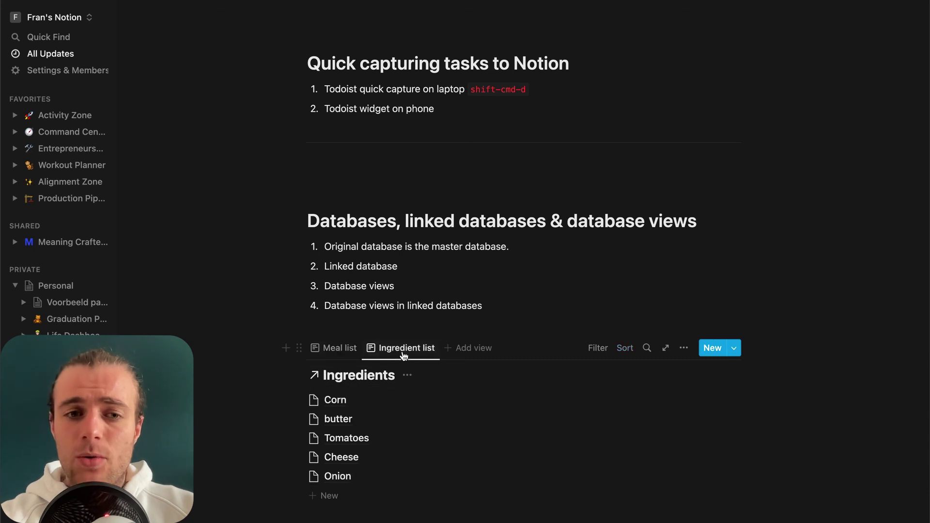
click(353, 400)
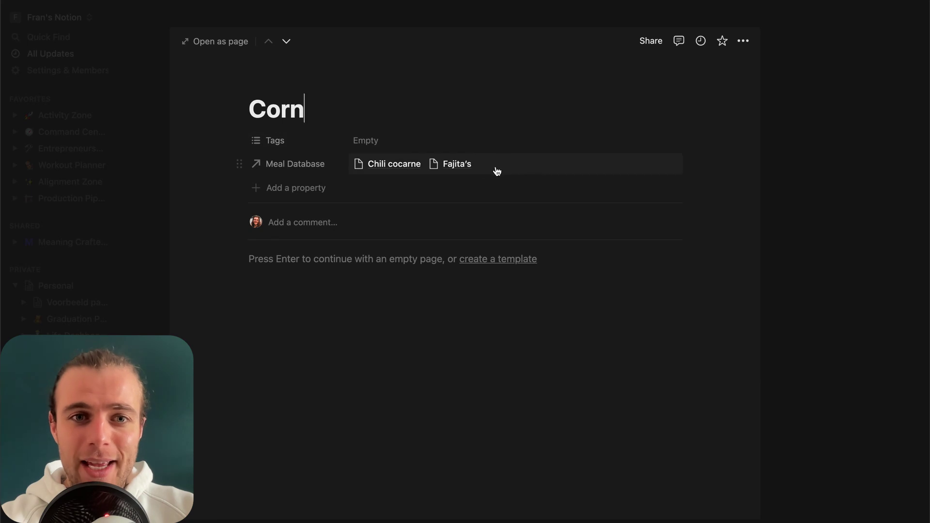
click(393, 173)
click(398, 204)
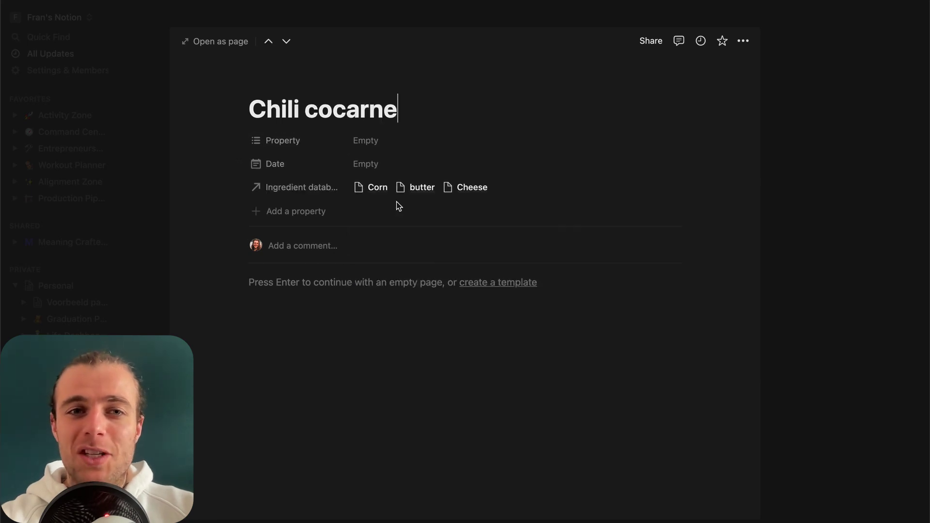